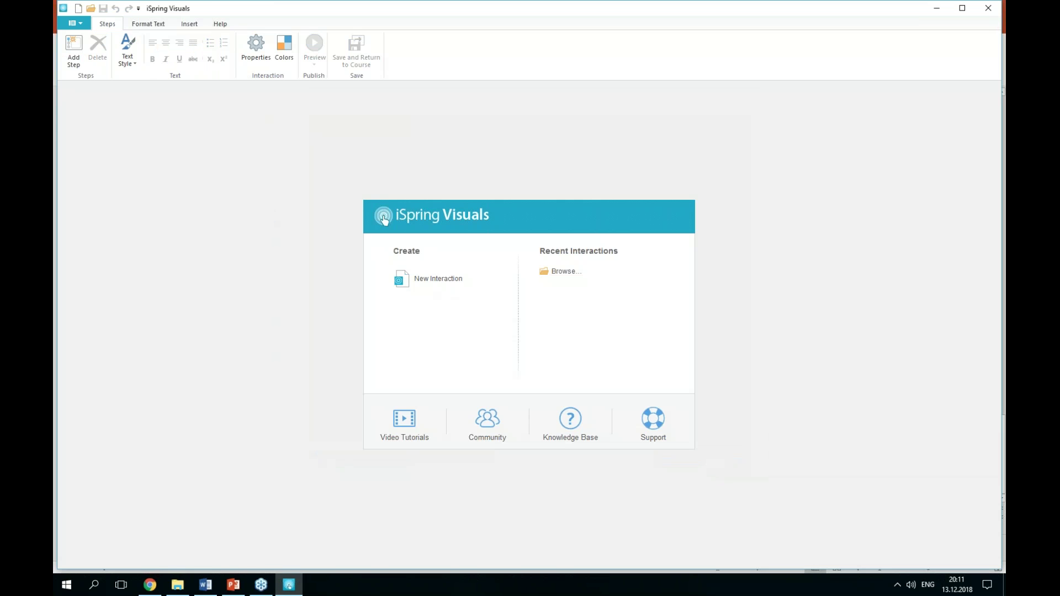
Create a new interaction of the Steps type.
click(439, 283)
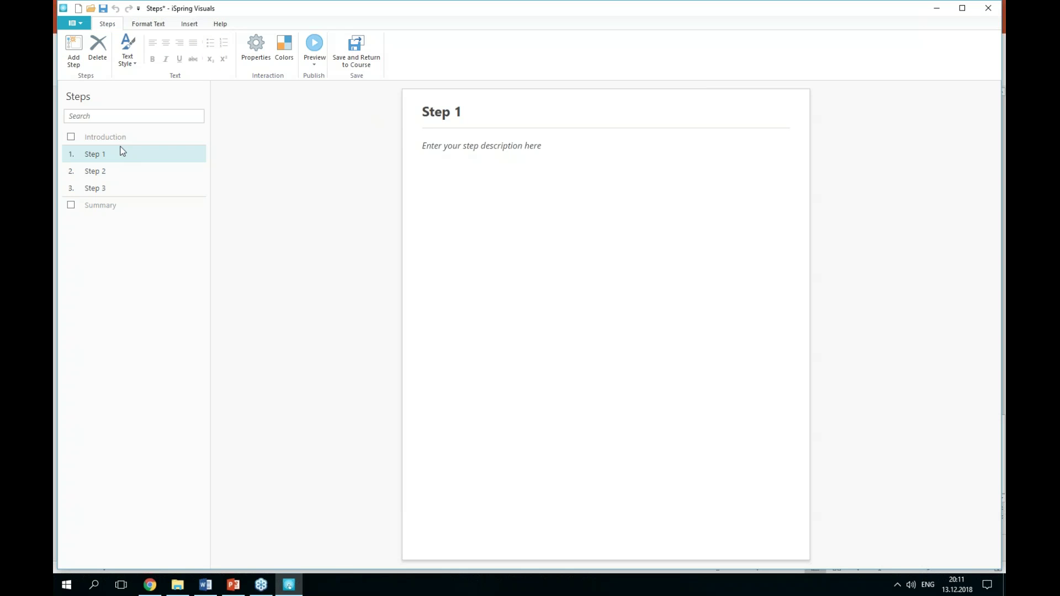
click(71, 137)
click(71, 206)
click(70, 206)
click(70, 138)
Replace the title of Step 1 with "1. Remain calm", taken from the Word document.
click(98, 155)
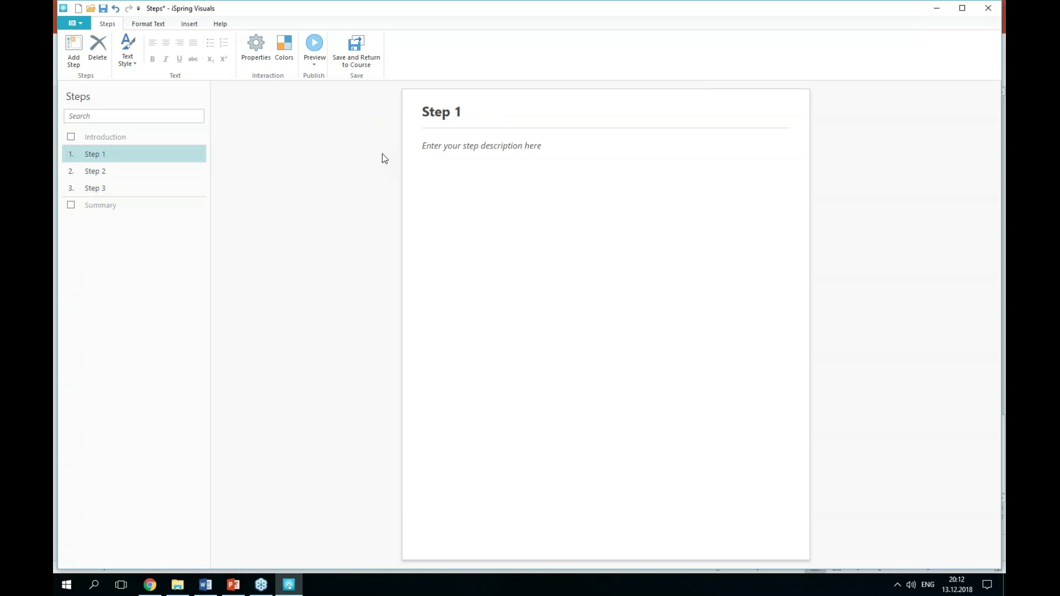
drag(479, 119, 399, 105)
key(BackSpace)
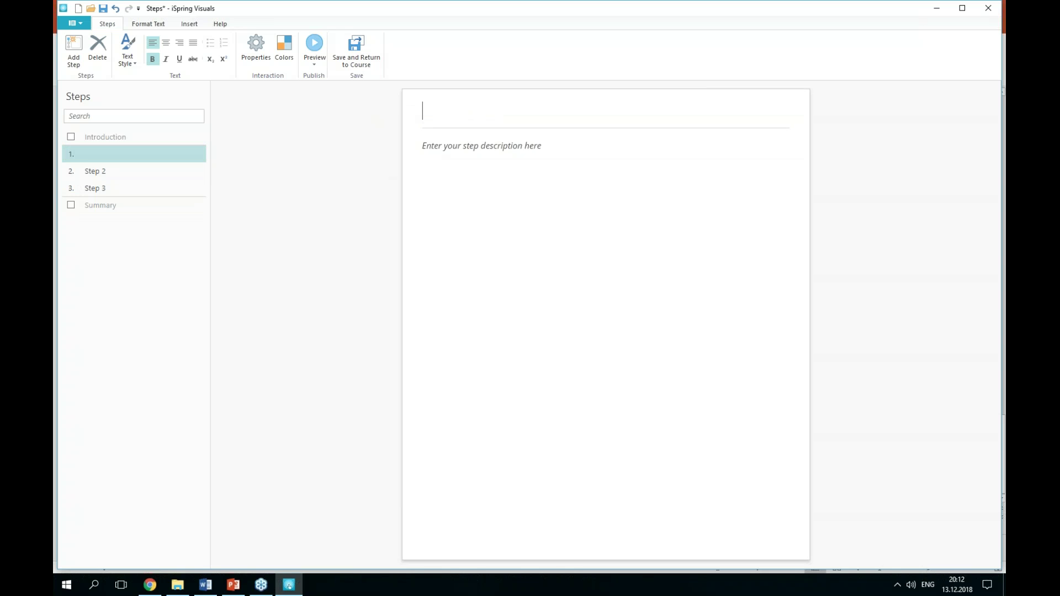
key(alt+Tab)
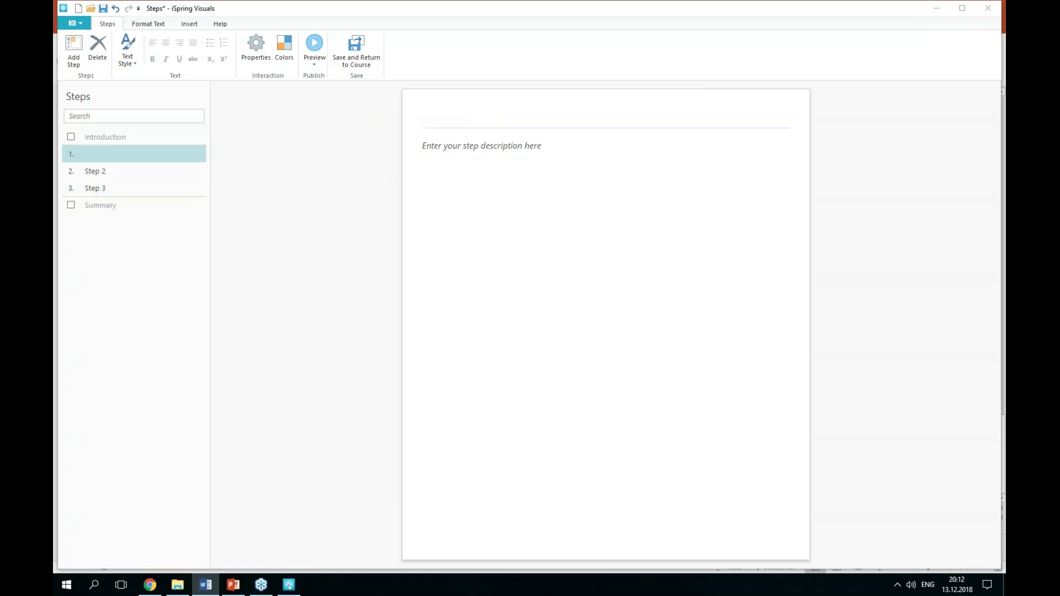
click(448, 125)
text(Remain calm)
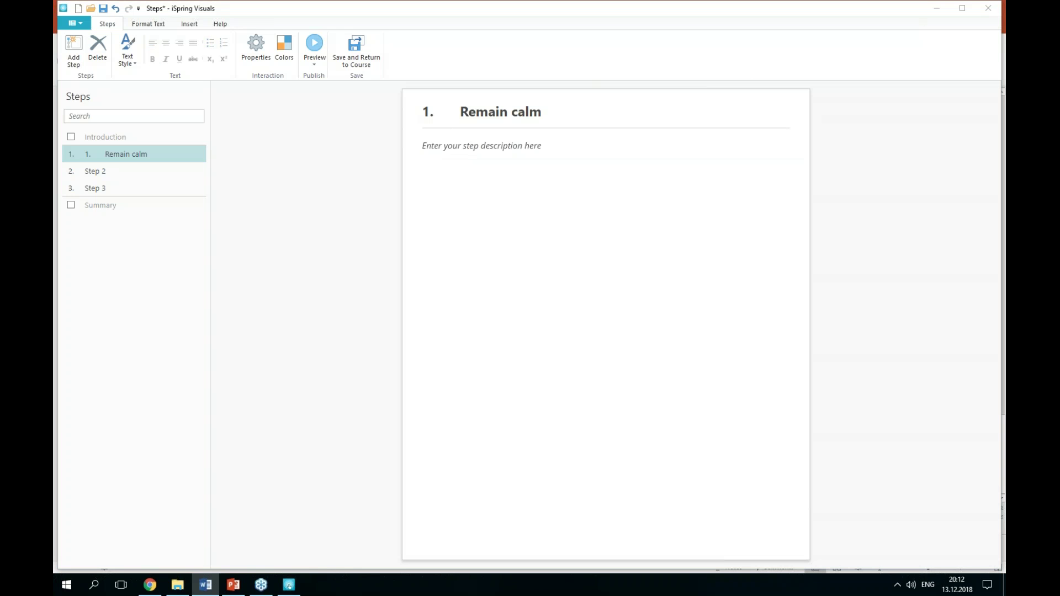
Fill the first step's description with the paragraph beginning "During a call, try to use an even, polite and friendly tone" and add an empty line.
click(504, 153)
text(During a call, try to use an even, polite and friendly tone. Sooner or later the caller will calm down. If you begin to feel angry or offended, remind yourself that the customer isn’t angry at you. It is the situation that is making the caller angry. Put yourself in their shoes and have a little patience.)
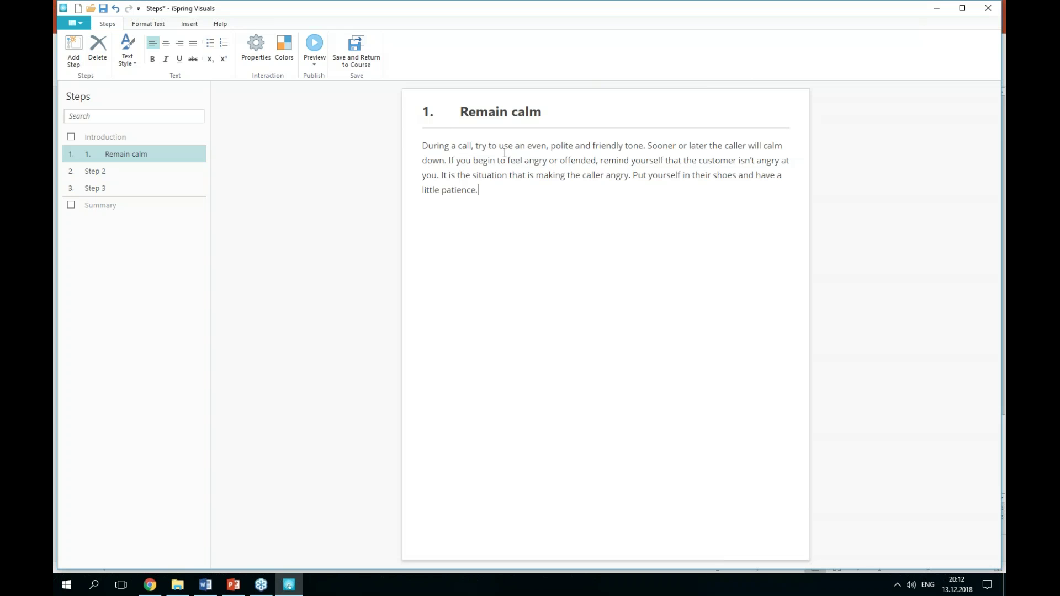
key(Return)
Insert the picture int 2.bmp below the description of the "Remain calm" step.
click(189, 23)
click(77, 58)
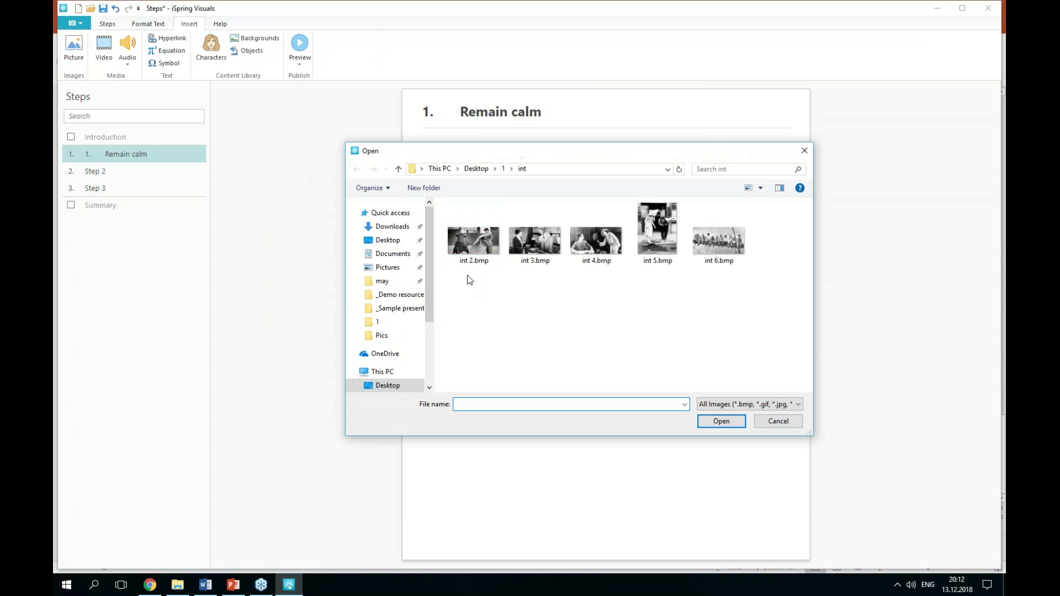
click(478, 261)
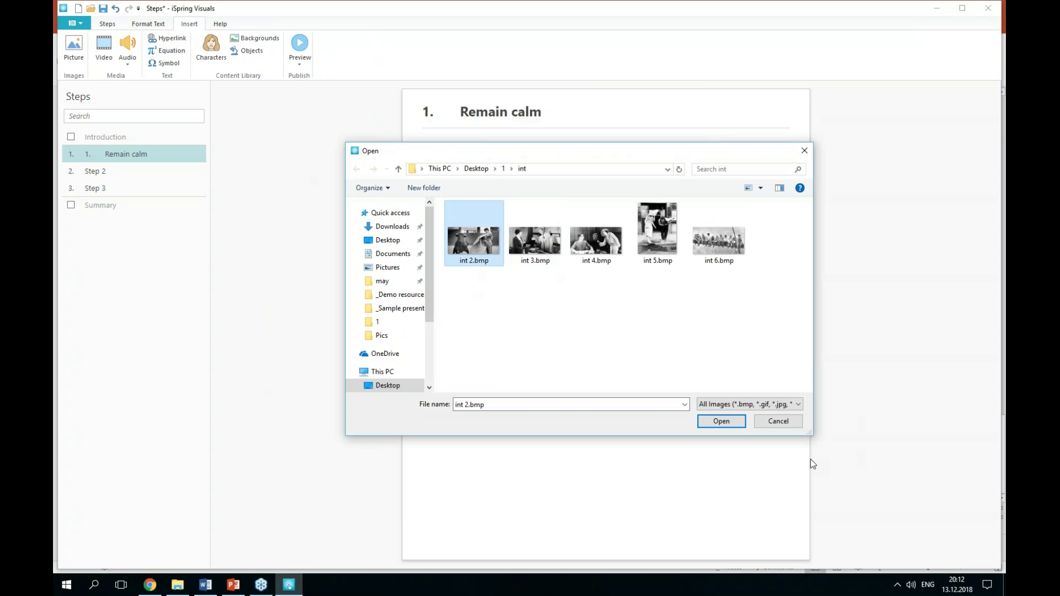
click(722, 421)
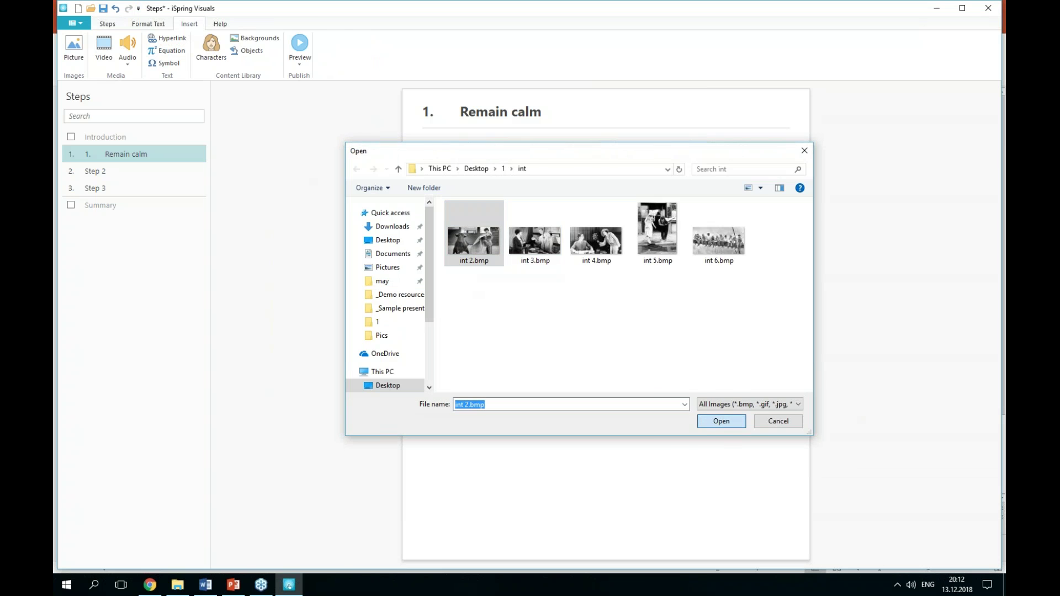
Replace the title of Step 2 with "2. Listen and empathize", using the heading from the Word document.
click(97, 171)
drag(462, 111, 355, 103)
text(S)
key(BackSpace)
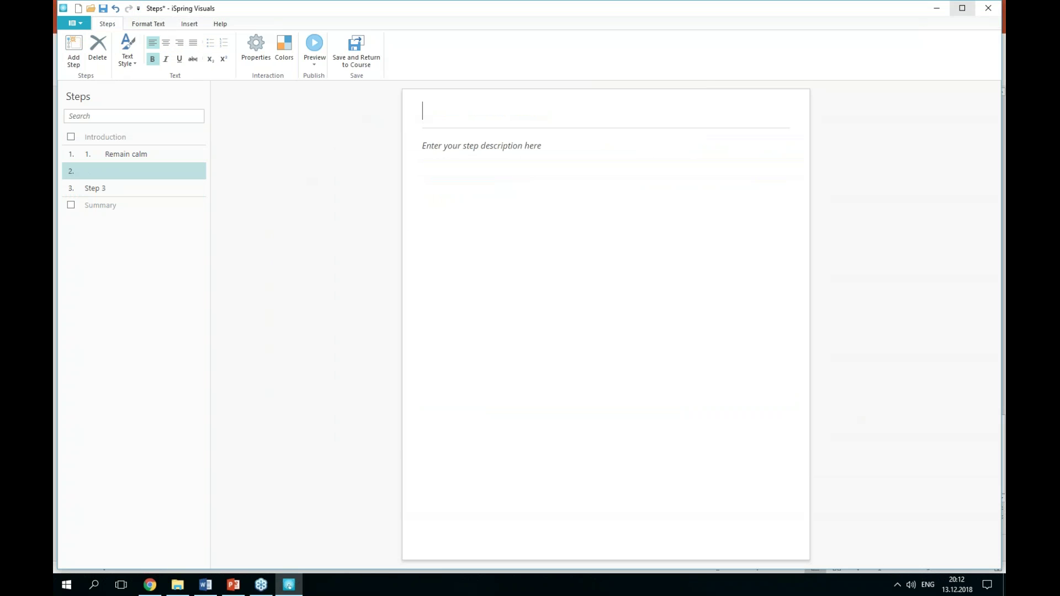
key(alt+Tab)
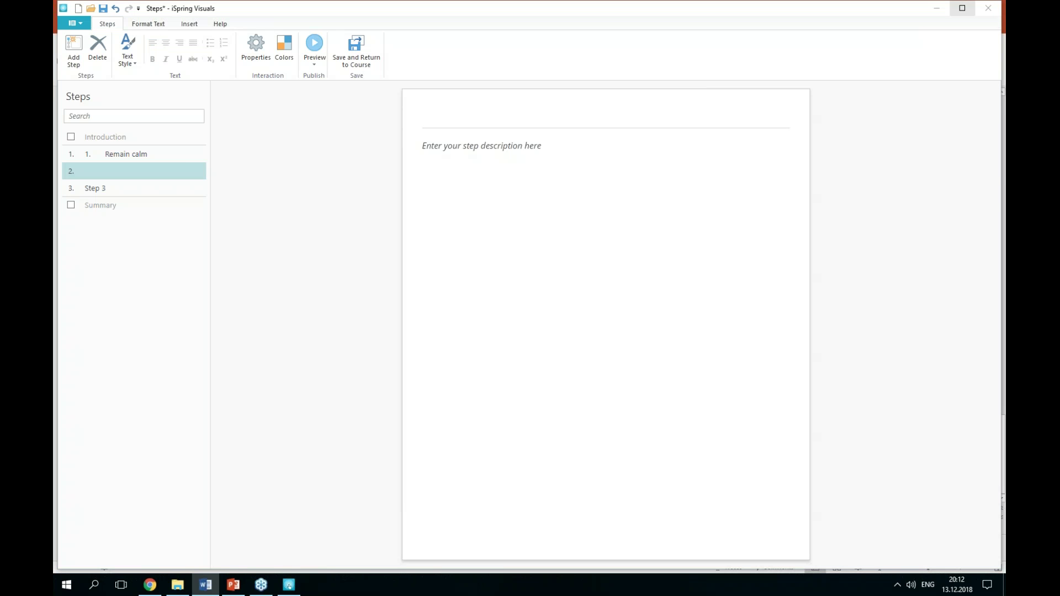
click(455, 115)
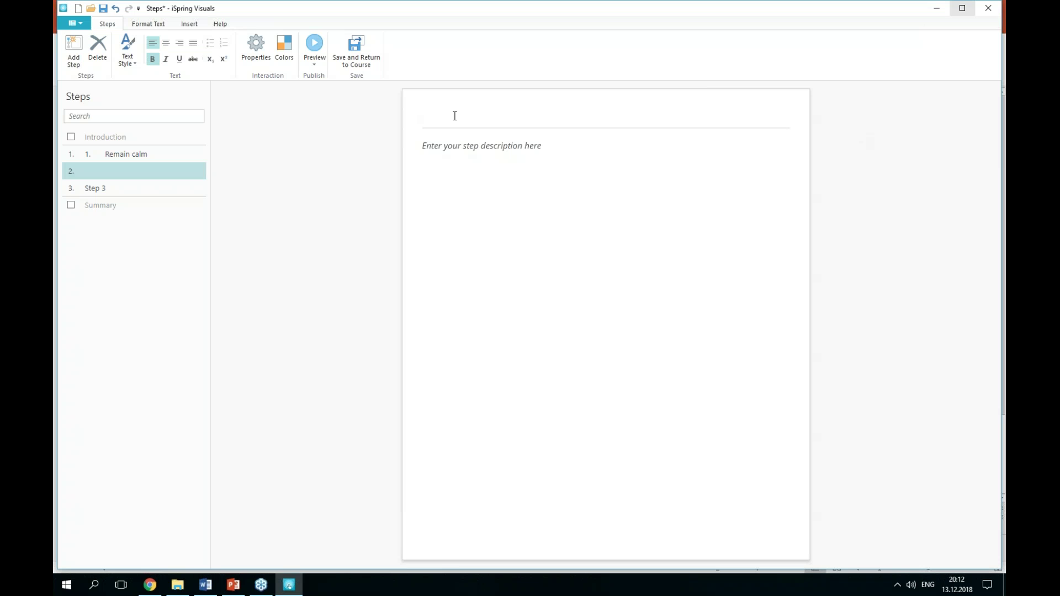
text(Listen and empathize)
click(430, 112)
key(BackSpace)
text(2)
Fill the second step's description with the Word paragraph beginning "Sometimes the caller just wants to vent their frustration" and add an empty line.
click(497, 157)
key(alt+Tab)
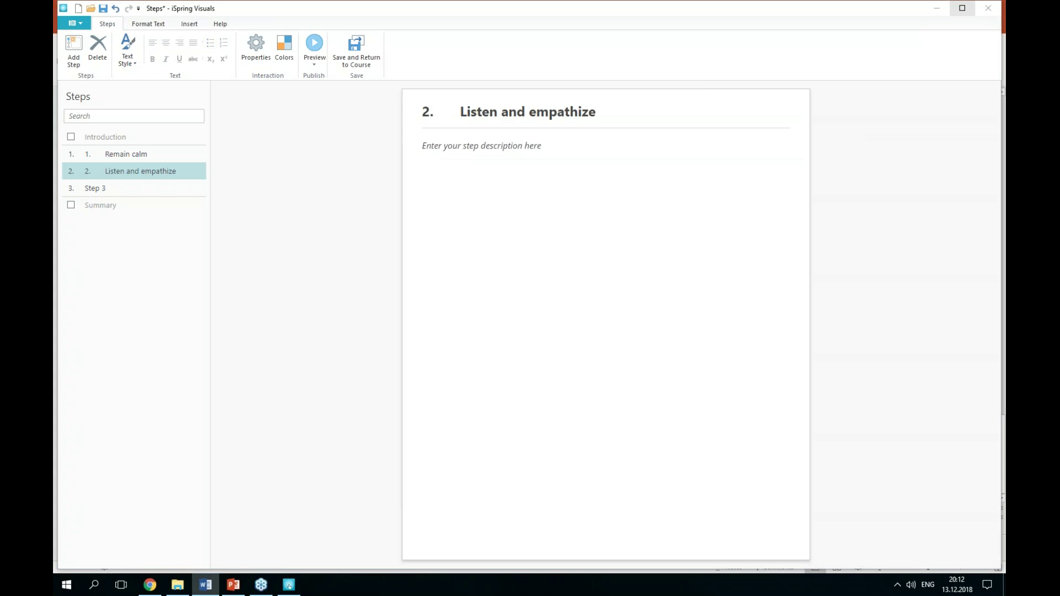
click(519, 166)
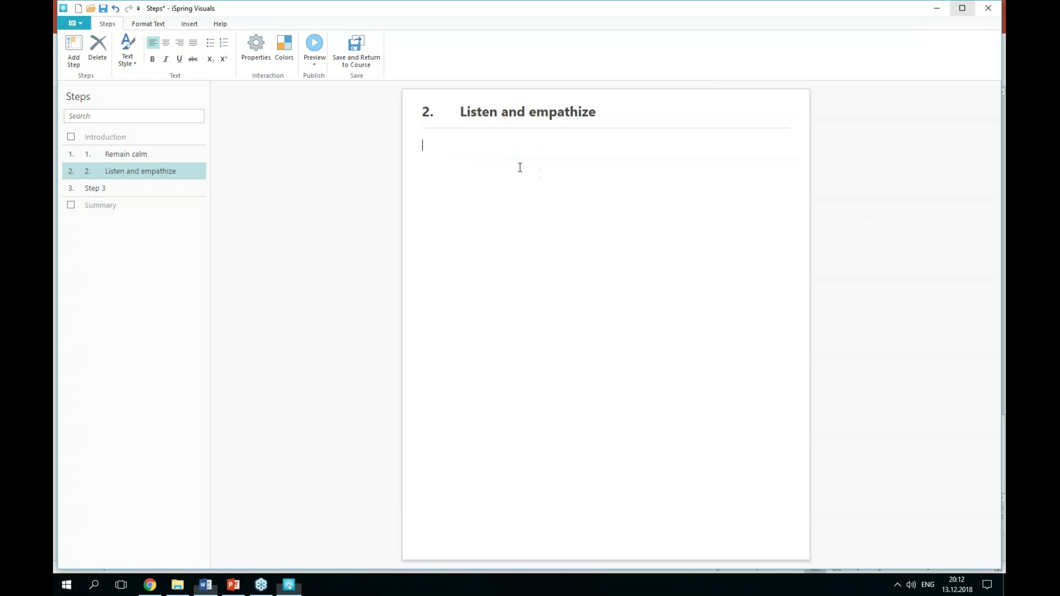
text(Sometimes the caller just wants to vent their frustration. Show them that you’re on their side and that you understand their feelings. Use phrases like "I understand" or "I can see why you’re angry." While the customer is speaking, try to reveal the problem. Take notes to see the big picture.)
key(Return)
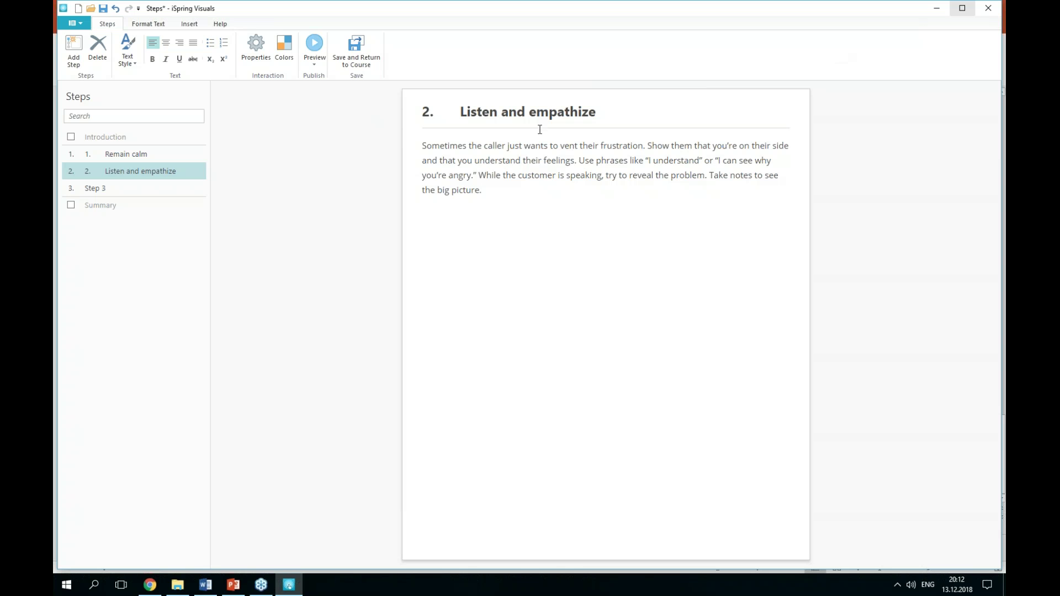
Insert the picture int 3.bmp below the description of the "Listen and empathize" step.
scroll(74, 52, down, 2)
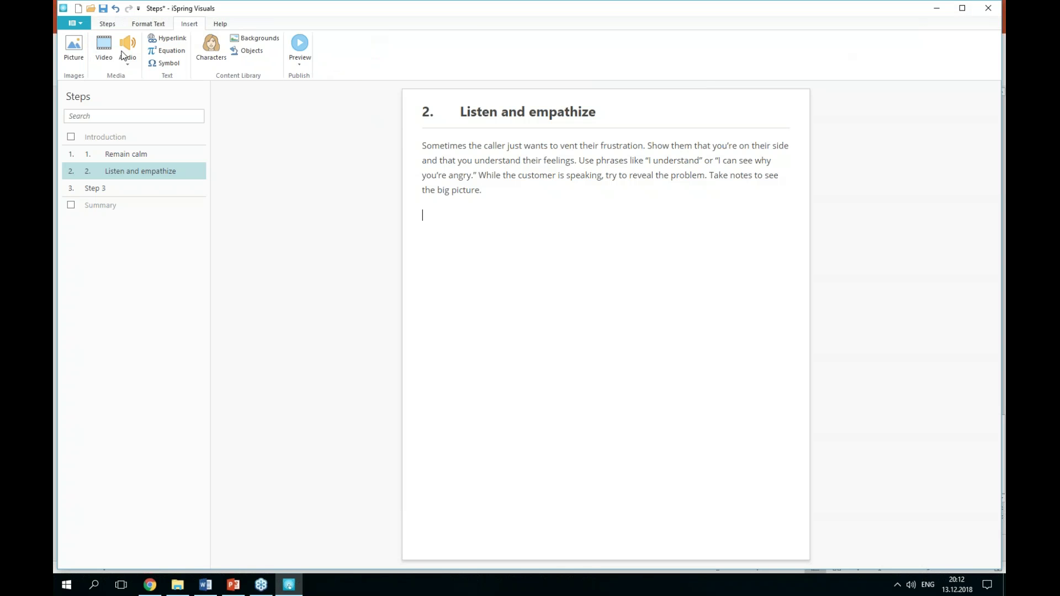
click(69, 62)
click(535, 238)
click(720, 421)
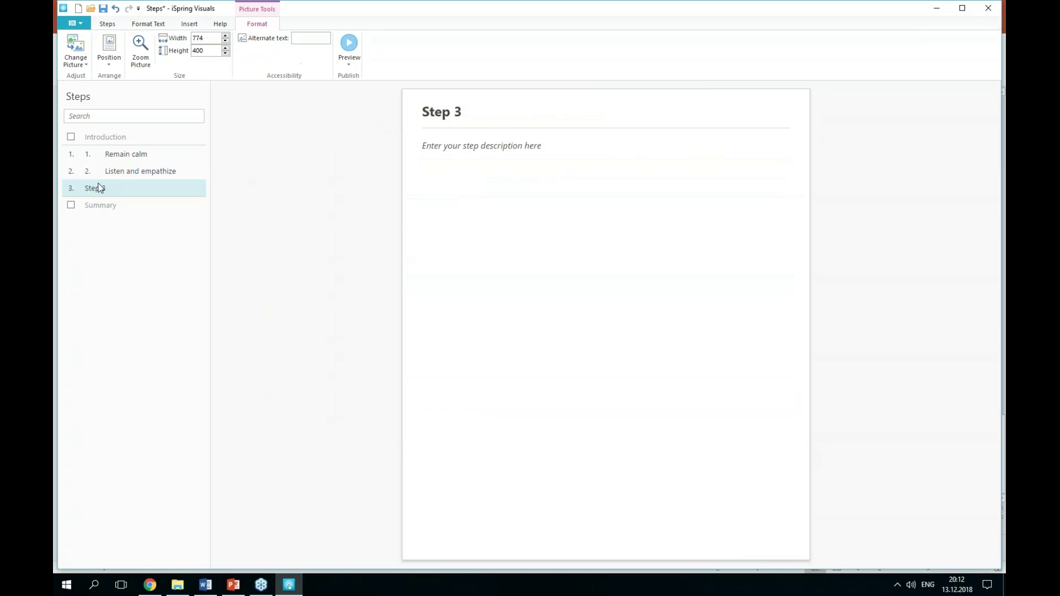
Replace the title of Step 3 with "3. Apologize", using the heading from the Word document.
click(472, 102)
key(BackSpace)
key(BackSpace)
key(BackSpace)
key(BackSpace)
key(BackSpace)
key(BackSpace)
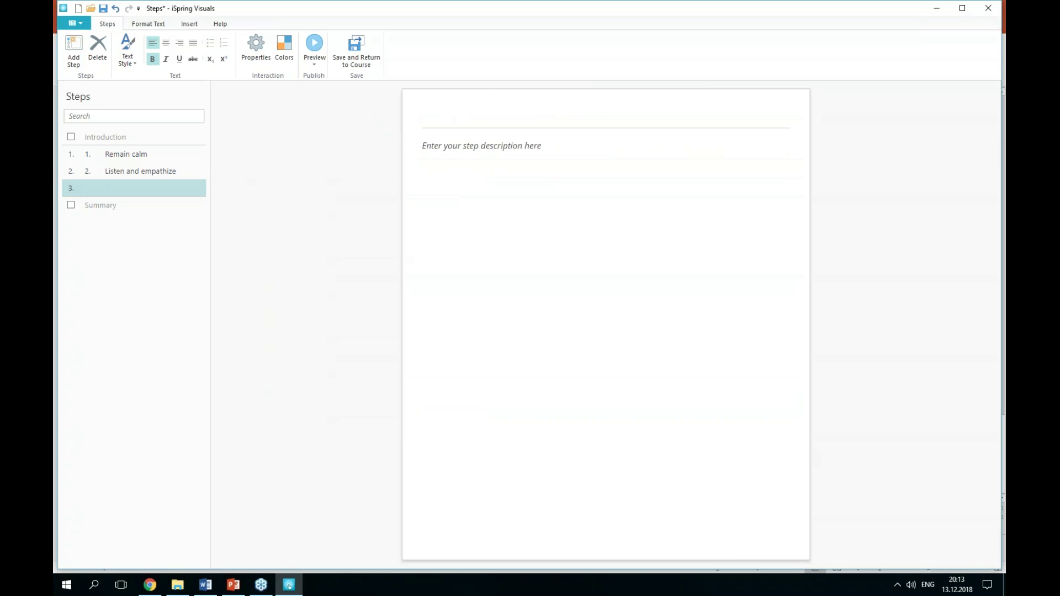
key(alt+Tab)
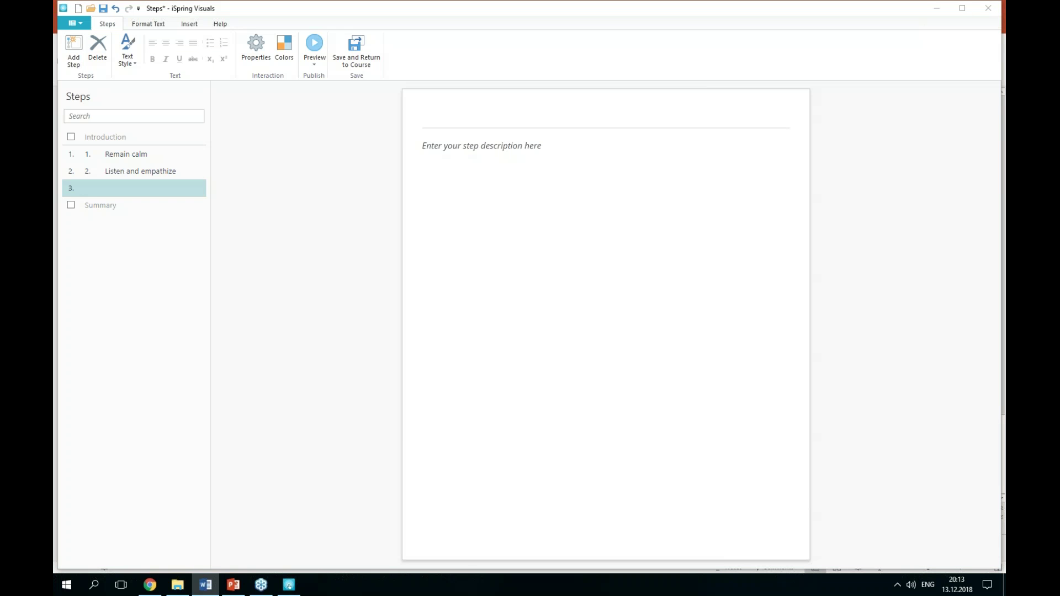
click(445, 118)
text(Apologize)
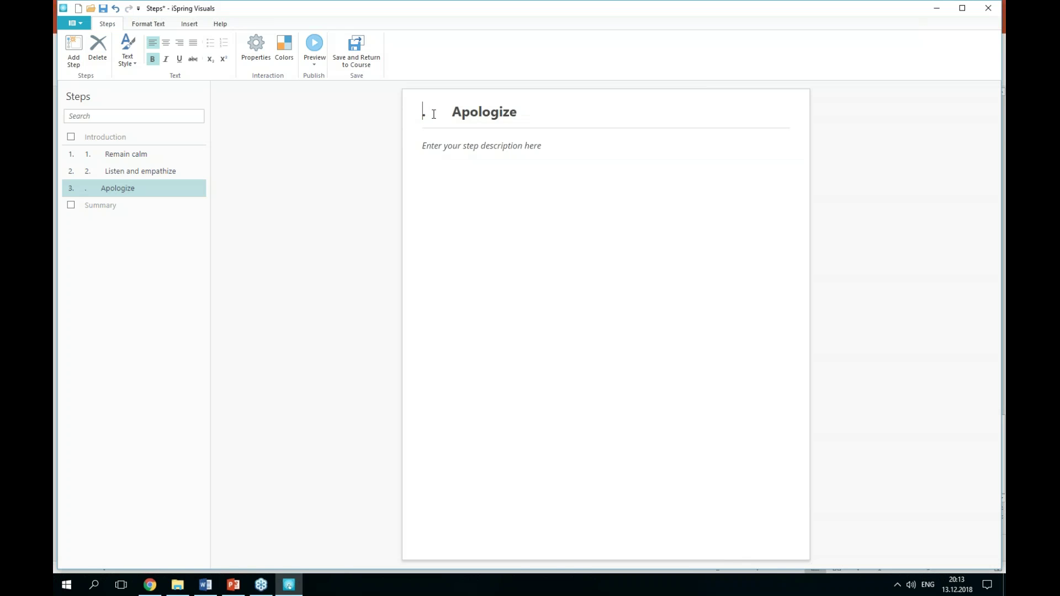
key(Return)
Fill the third step's description with the Word paragraph beginning "Even if you and your company are not to blame" and add an empty line.
key(alt+Tab)
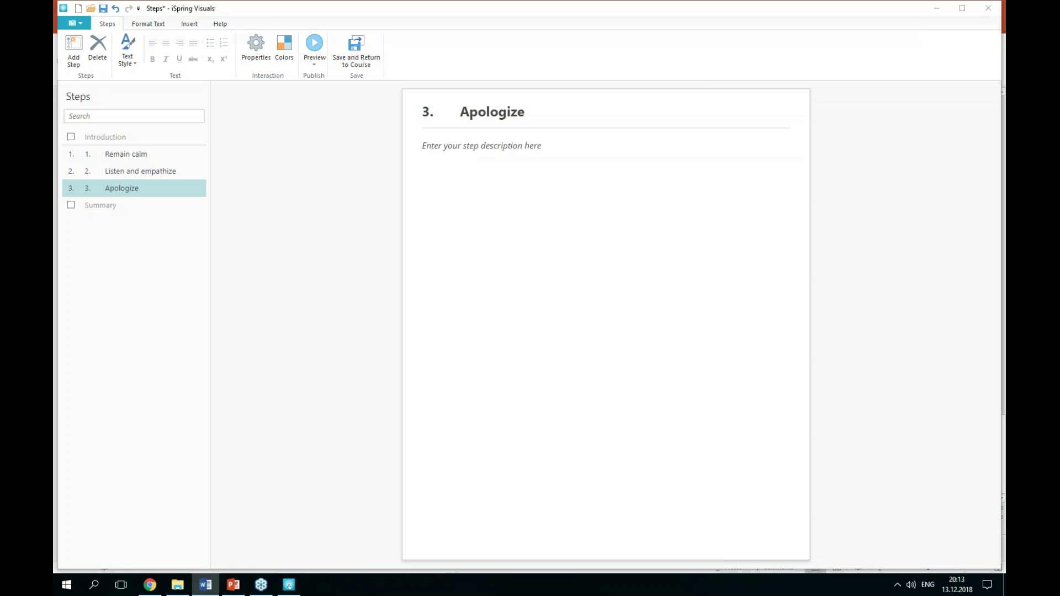
click(474, 150)
text(Even if you and your company are not to blame for the situation, it is best to sincerely apologize for the inconvenience the caller has experienced. Say something like "I’m sorry you are unhappy with the situation. Let’s work together to turn things around.")
key(Return)
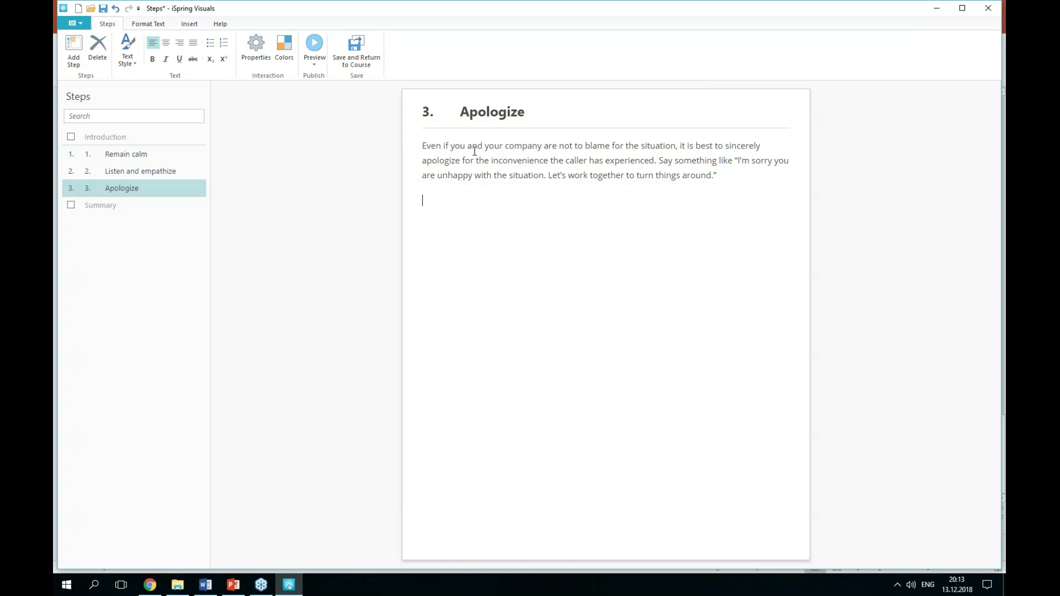
Insert the picture int 4.bmp below the description of the "Apologize" step.
click(180, 26)
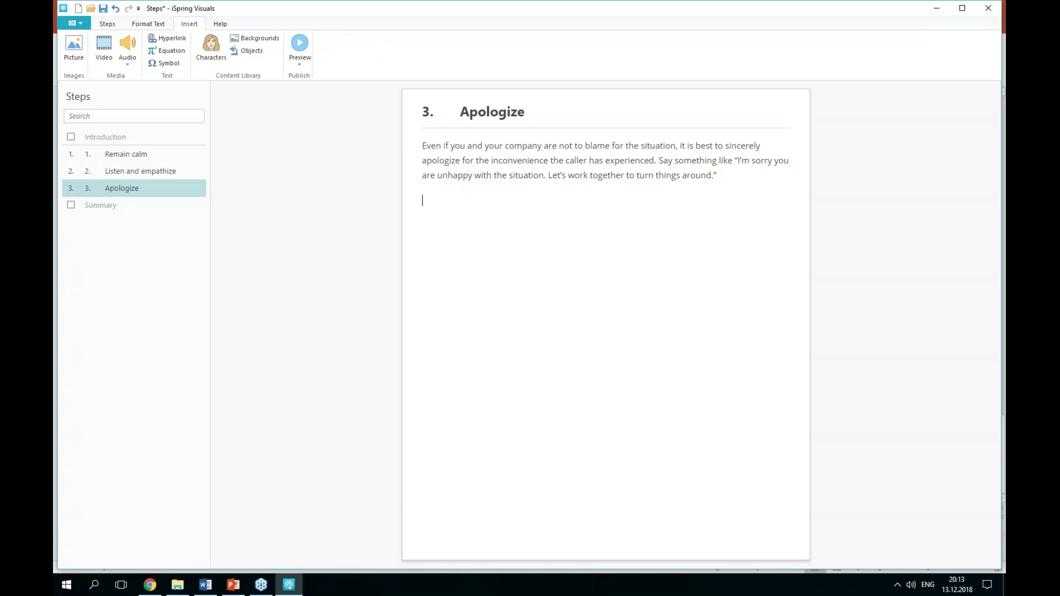
click(73, 49)
click(596, 240)
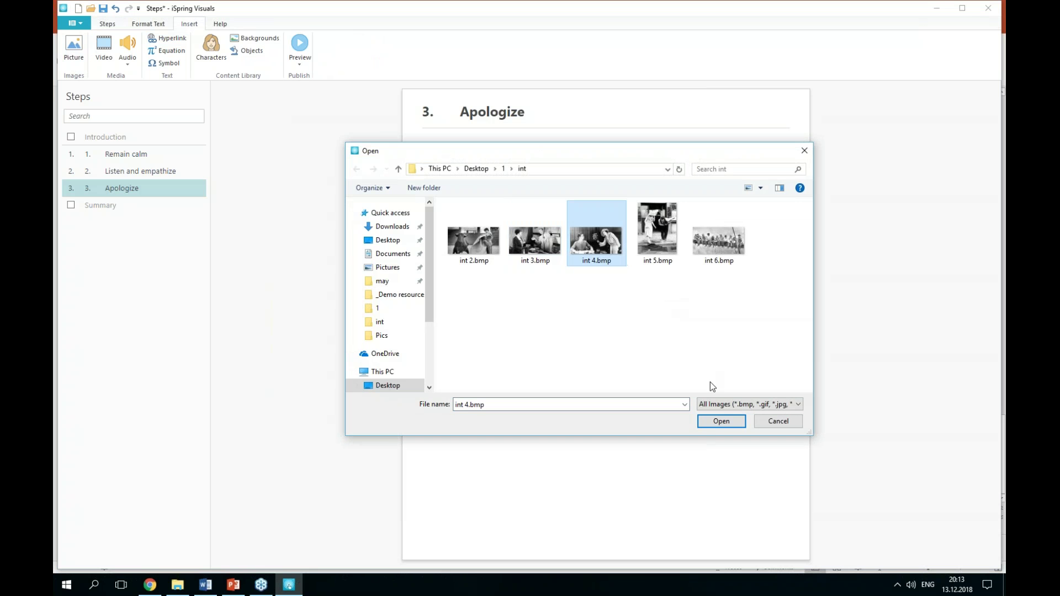
click(721, 421)
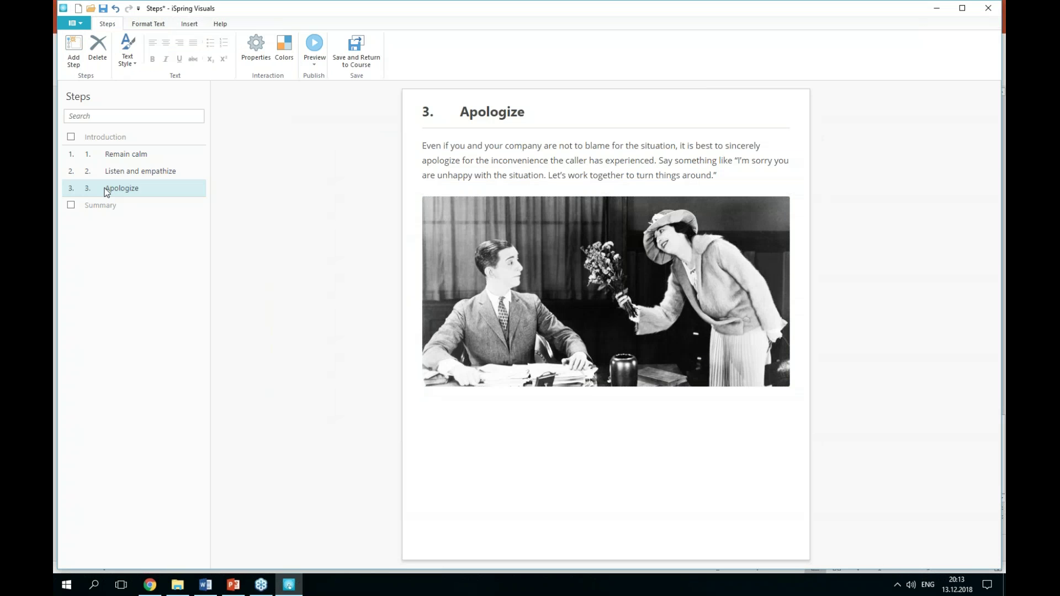
Add a fourth step and title it "4. Find a solution", using the heading from the Word document.
click(72, 65)
click(527, 119)
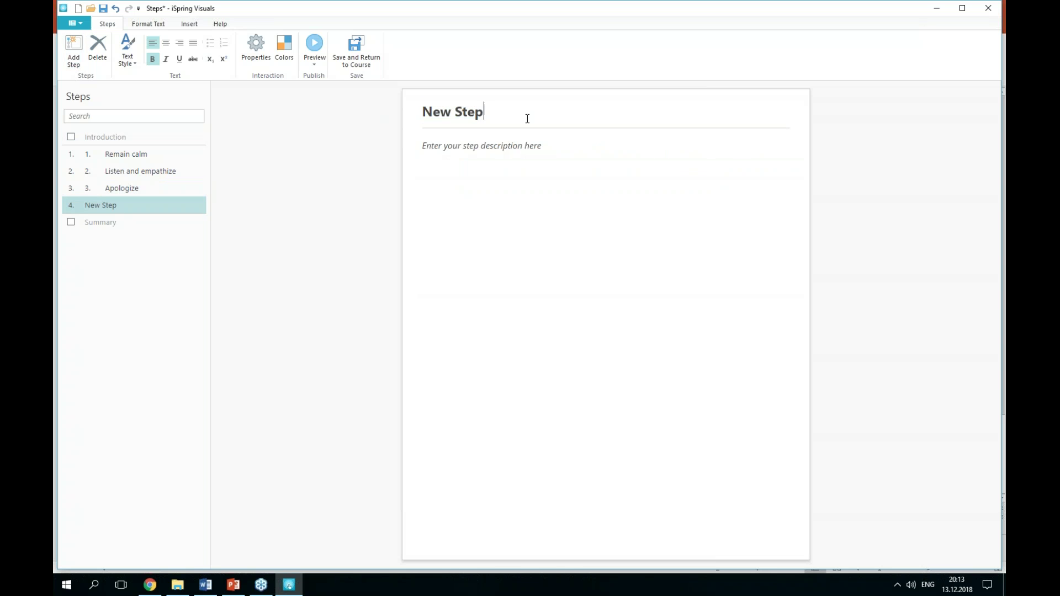
key(BackSpace)
key(BackSpace)
key(BackSpace)
key(BackSpace)
key(BackSpace)
key(BackSpace)
key(BackSpace)
key(BackSpace)
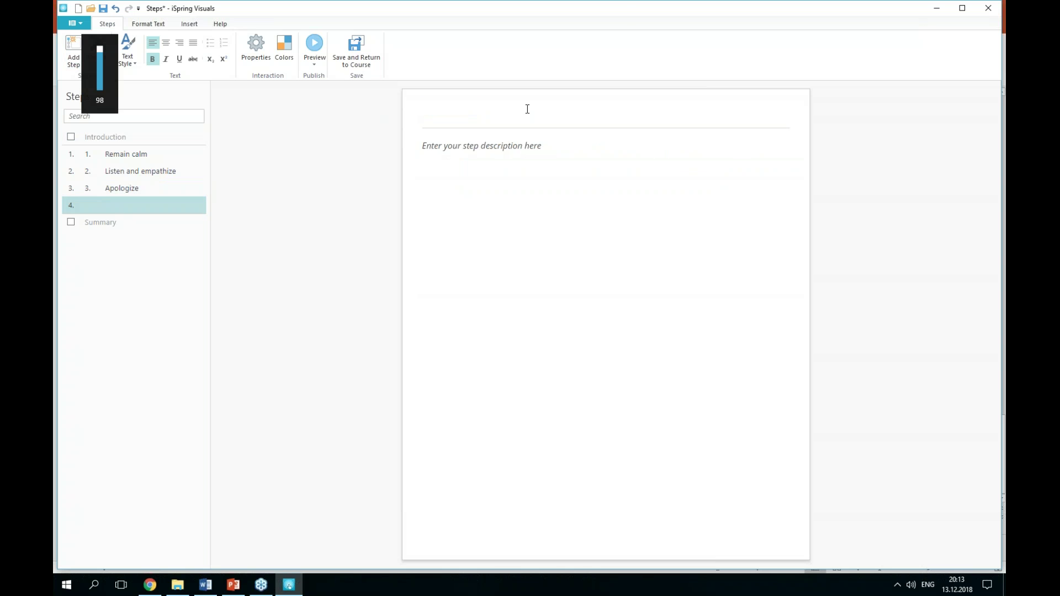
key(alt+Tab)
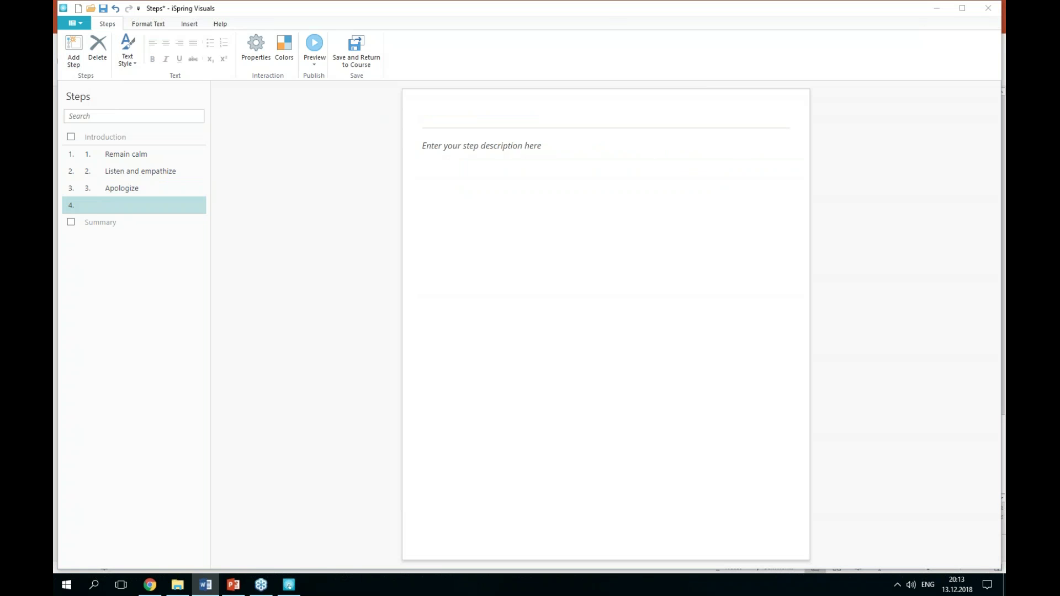
click(452, 119)
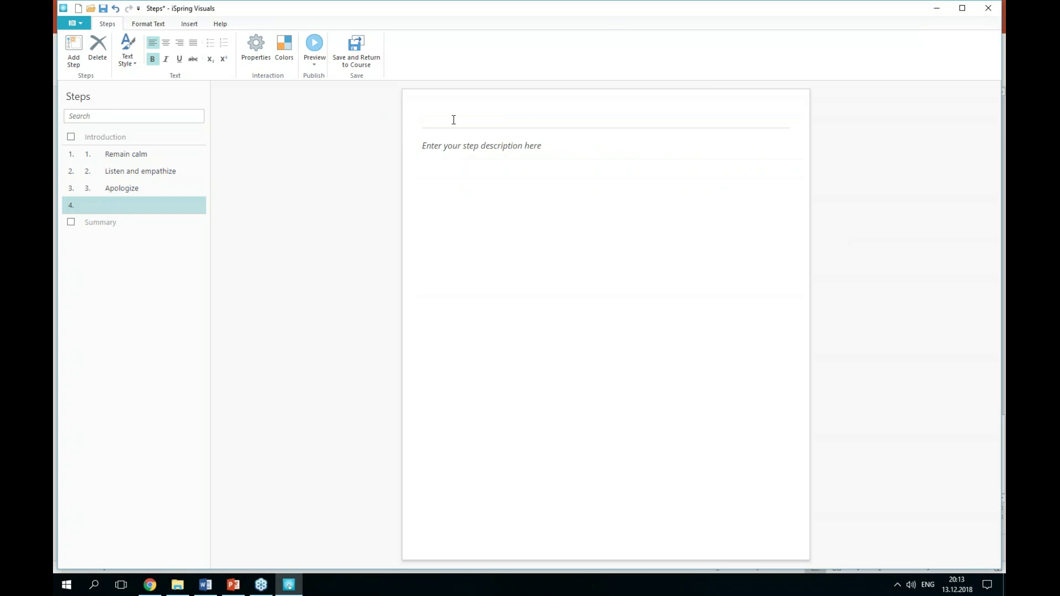
text(Find a solution)
click(428, 114)
key(BackSpace)
text(4)
Fill the fourth step's description with the two Word paragraphs beginning "Tell the caller how you can fix the problem".
click(497, 142)
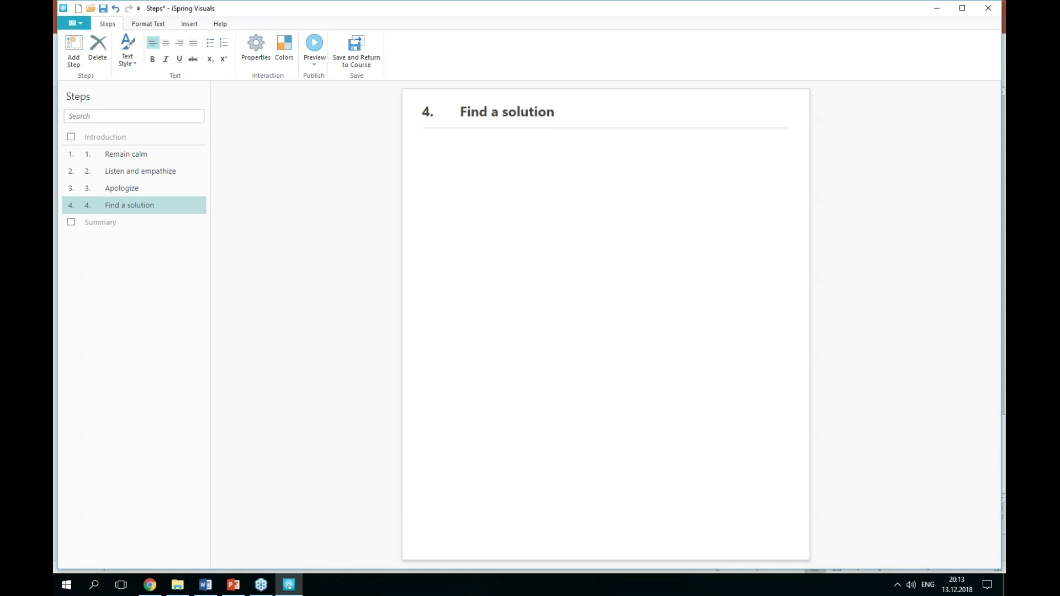
key(alt+Tab)
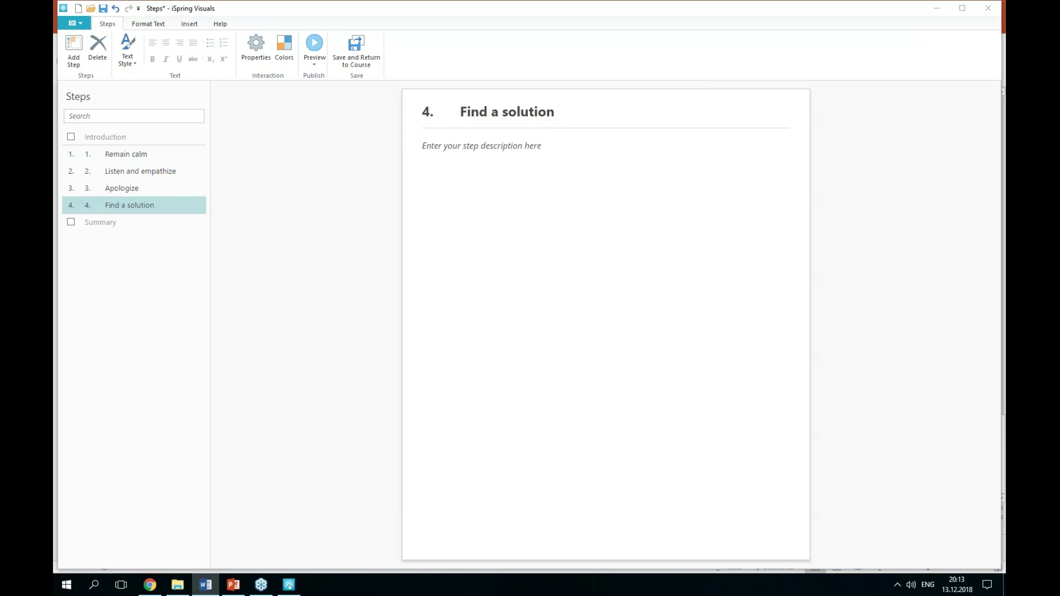
click(530, 168)
text(Tell the caller how you can fix the problem. "I will contact the production team, and we will ship the replacement item tomorrow by noon." However, you shouldn’t make promises you won’t be able to keep. If there’s no simple way to resolve the caller’s issue, offer them something as a compensation. "To make up for the inconvenience, let me offer you 50% off your next order.")
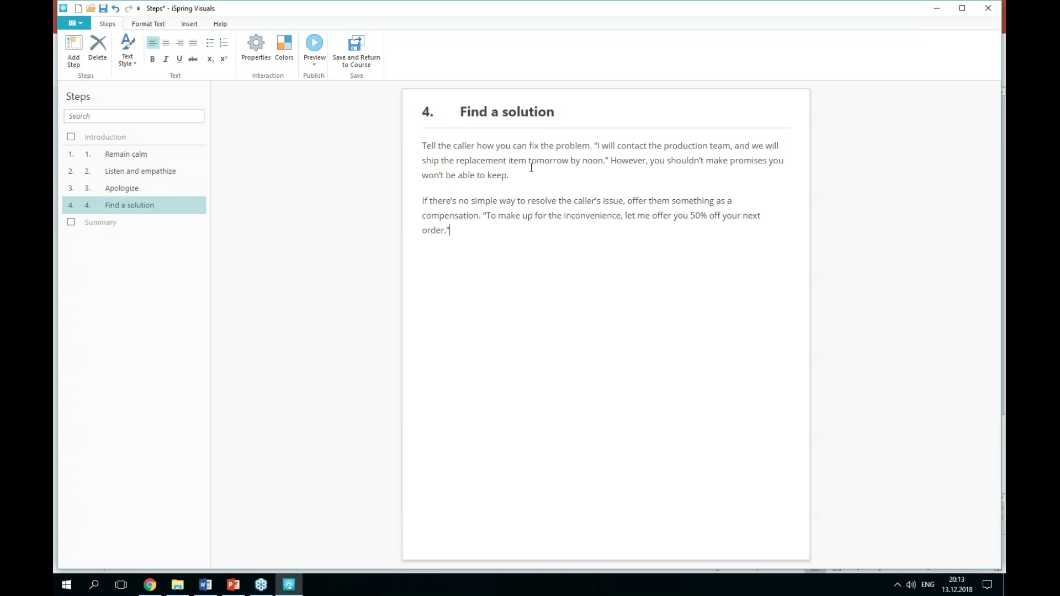
Insert the picture int 5.bmp into the description of the "Find a solution" step.
click(187, 24)
click(76, 53)
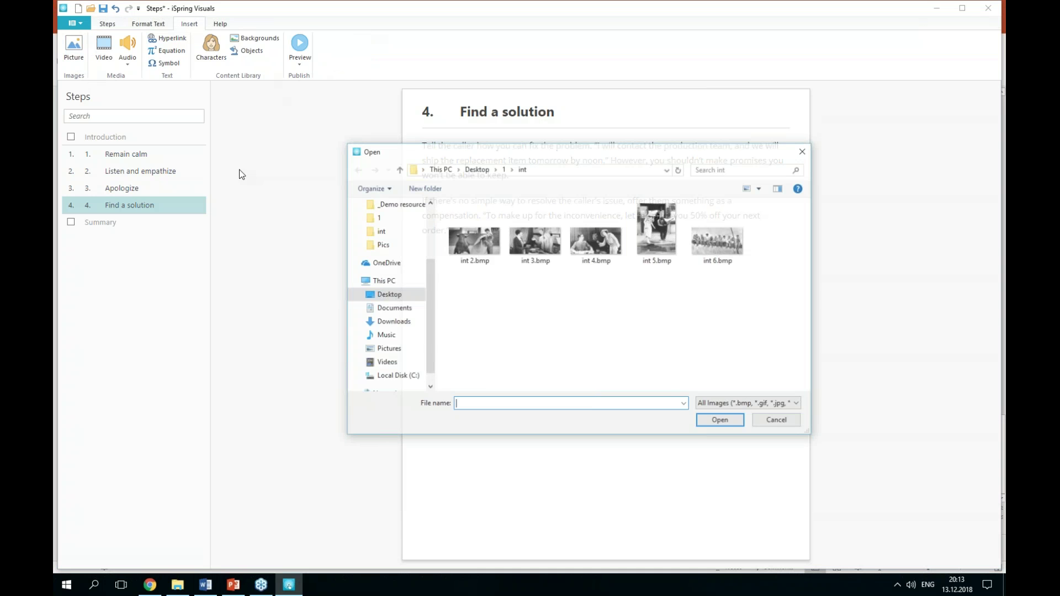
click(656, 255)
double_click(656, 255)
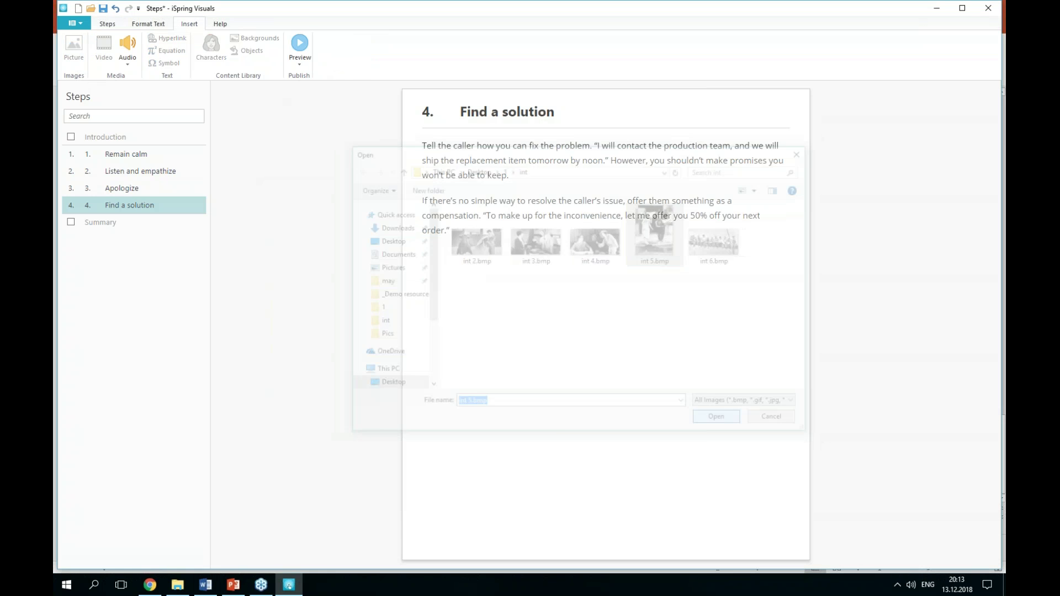
Add a fifth step and title it "5. Take a break", using the heading from the Word document.
click(76, 62)
key(BackSpace)
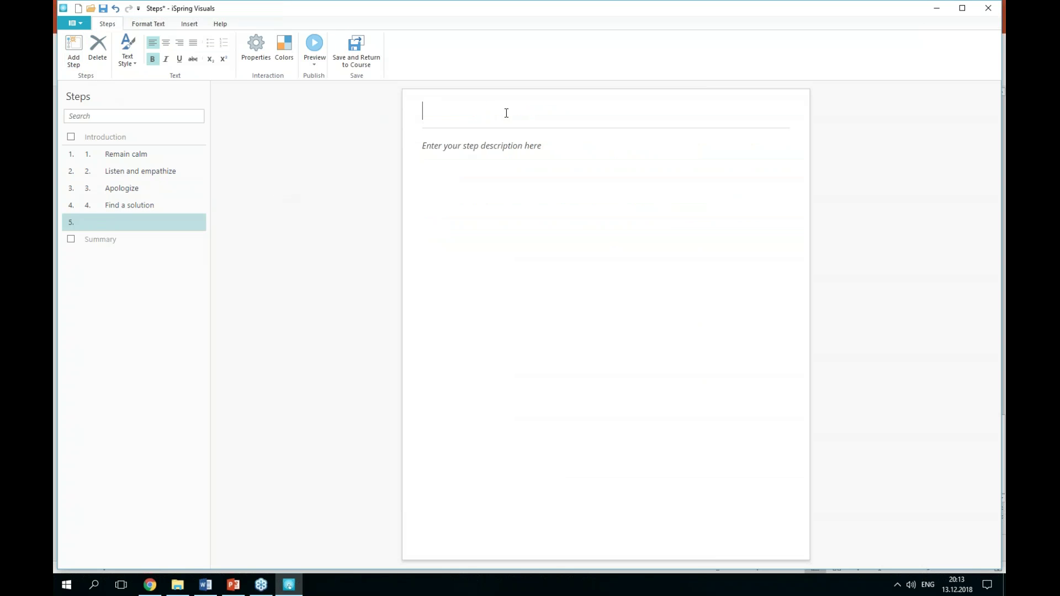
key(alt+Tab)
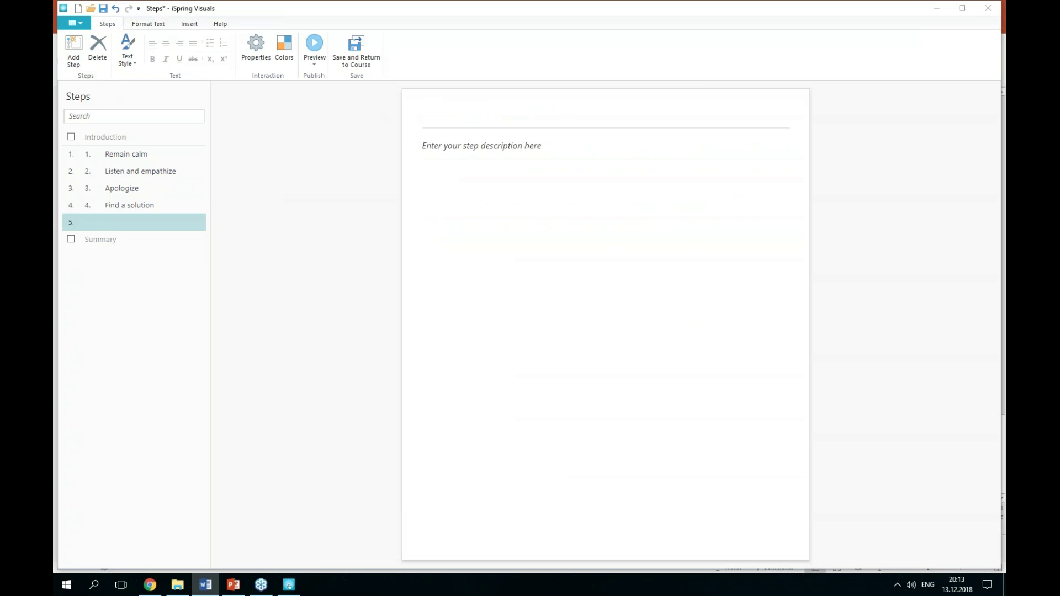
key(alt+Tab)
text(Take a break)
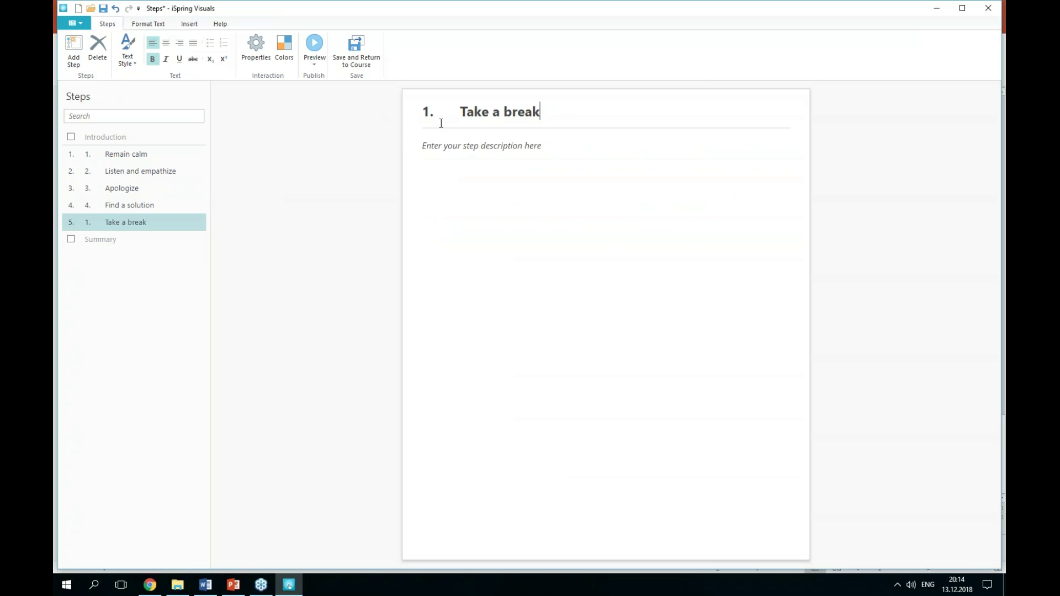
Fill the fifth step's description with the Word paragraph beginning "However professional you may be" and insert the picture int 6.bmp.
click(435, 148)
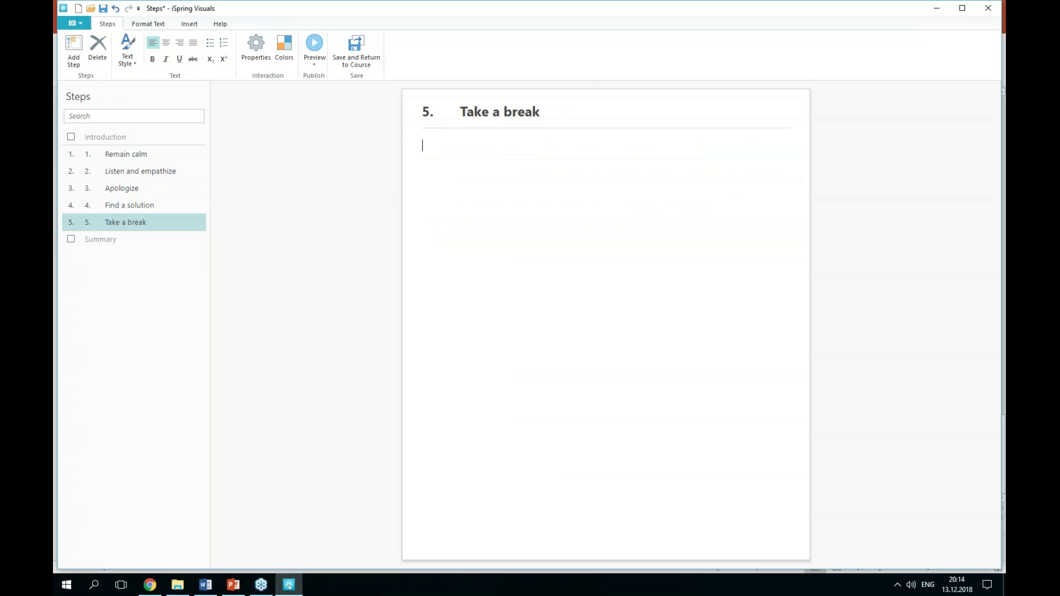
key(alt+Tab)
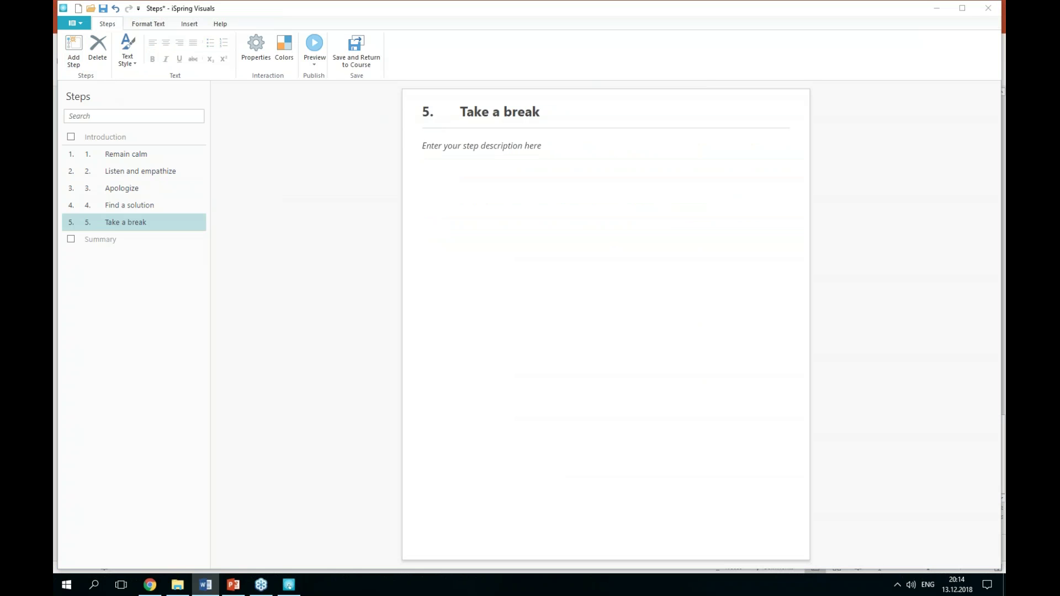
click(474, 158)
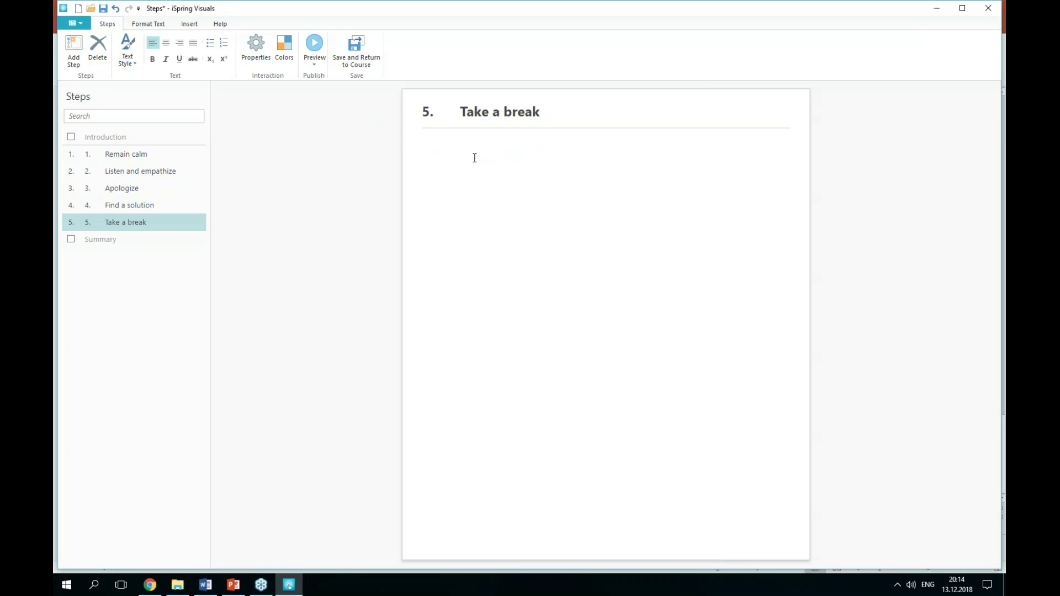
text(However professional you may be, dealing with an angry customer is always a stress. That is why, after the conversation is over, try to relax. Take a walk around the office, listen to music, drink a cup of tea — do not keep the stress inside you. Once you’re back to normal, you can continue taking calls and helping clients.)
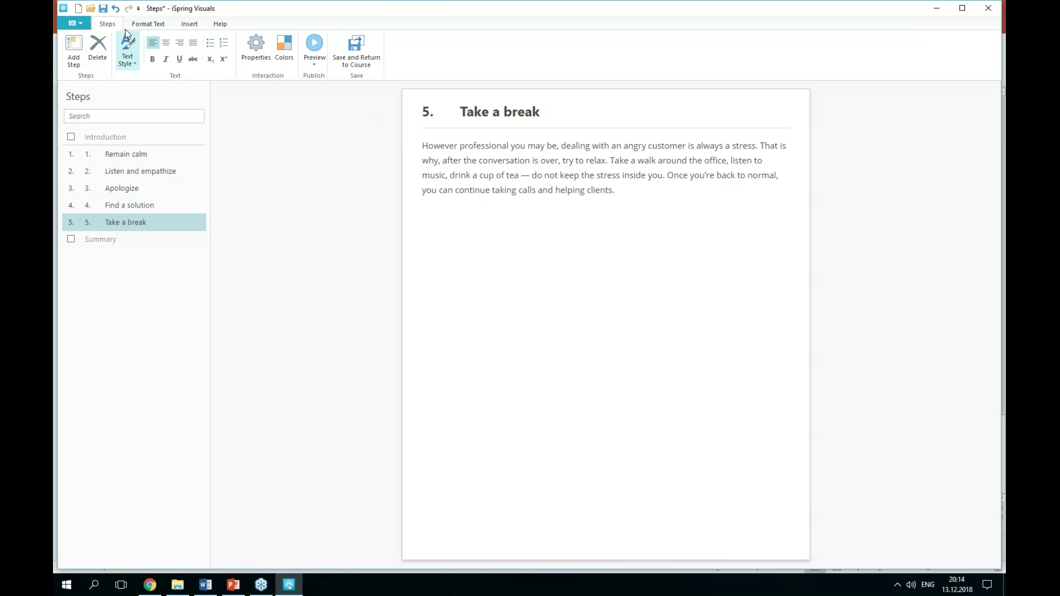
click(190, 24)
key(ctrl+v)
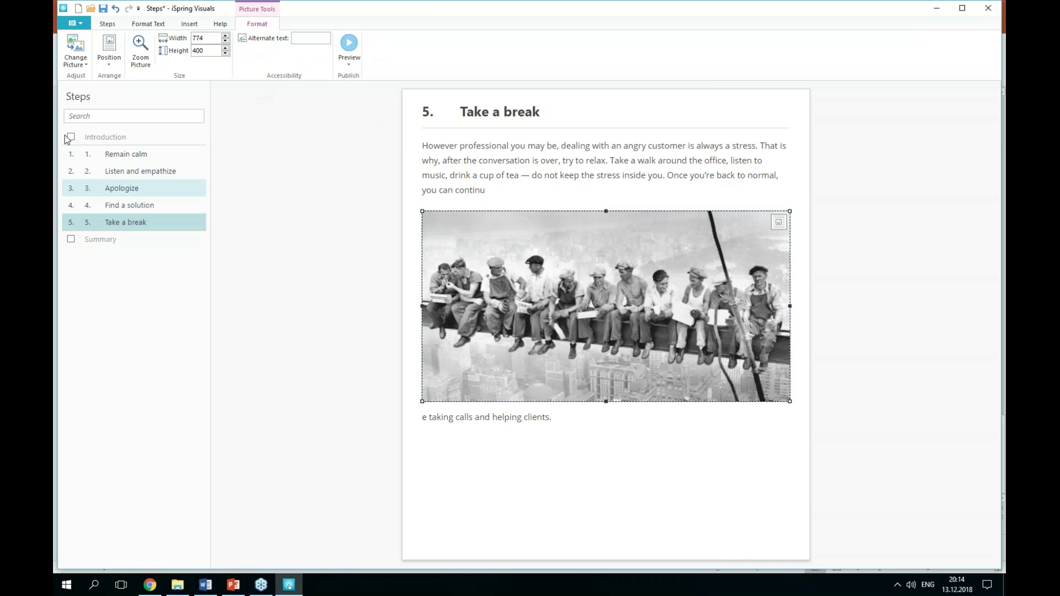
Preview the Steps interaction from "Remain calm" through "Take a break", checking each step's text and picture, and close the preview.
click(115, 158)
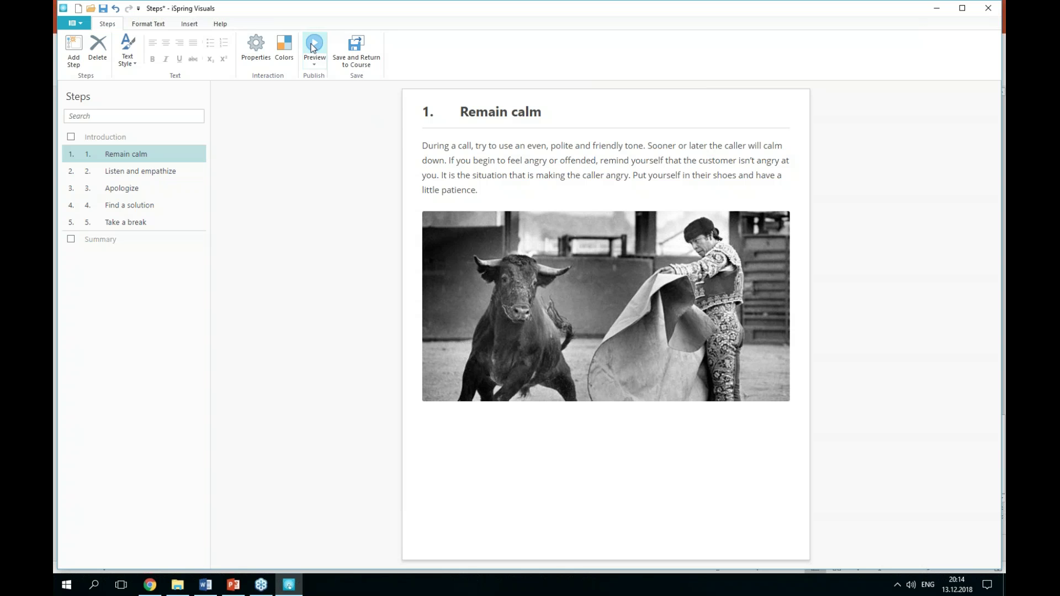
click(314, 47)
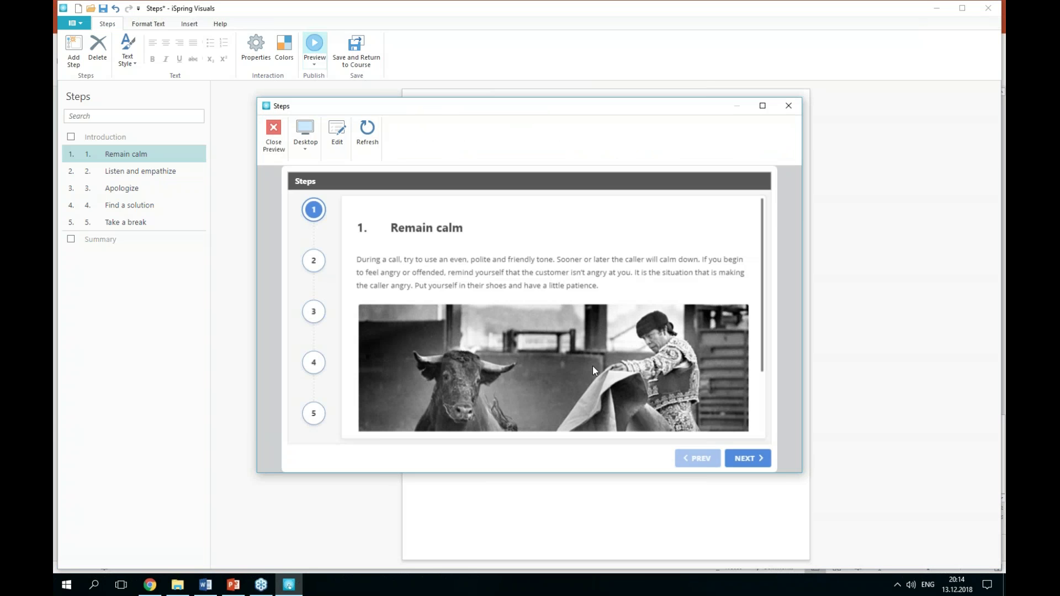
scroll(591, 366, down, 2)
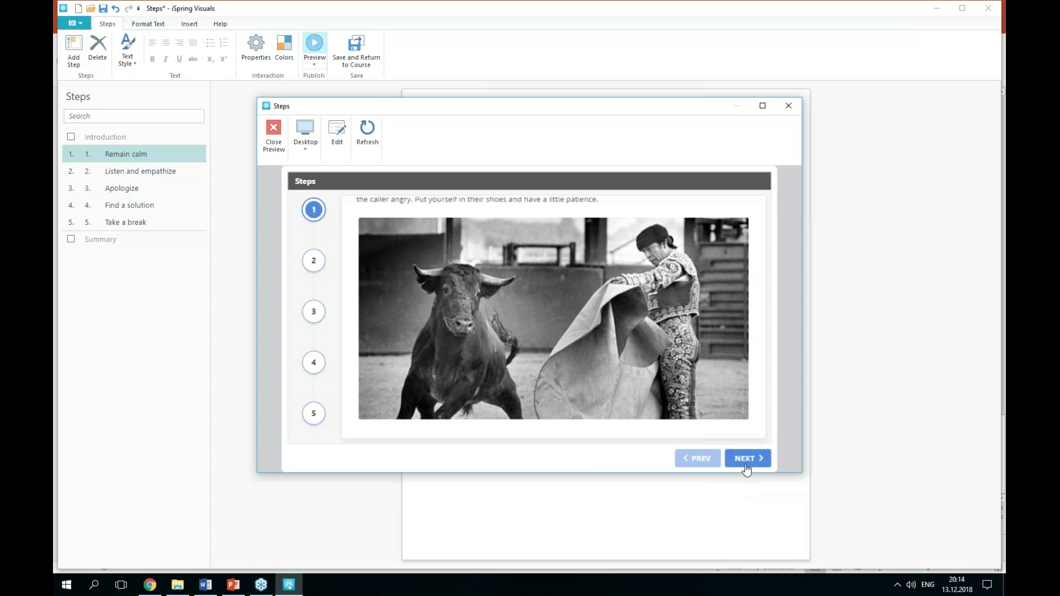
click(745, 463)
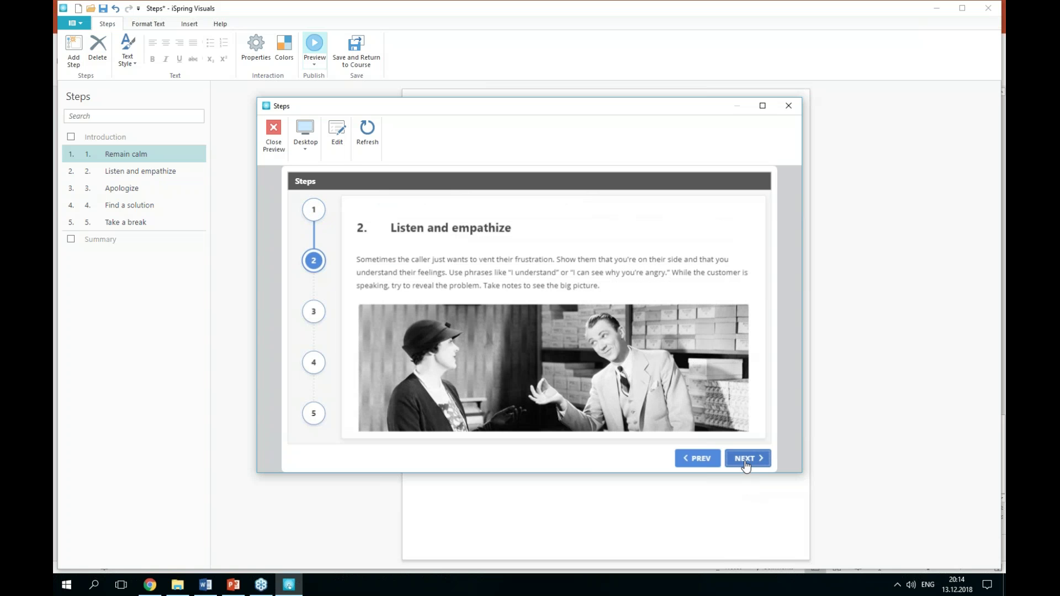
click(745, 461)
scroll(641, 374, down, 2)
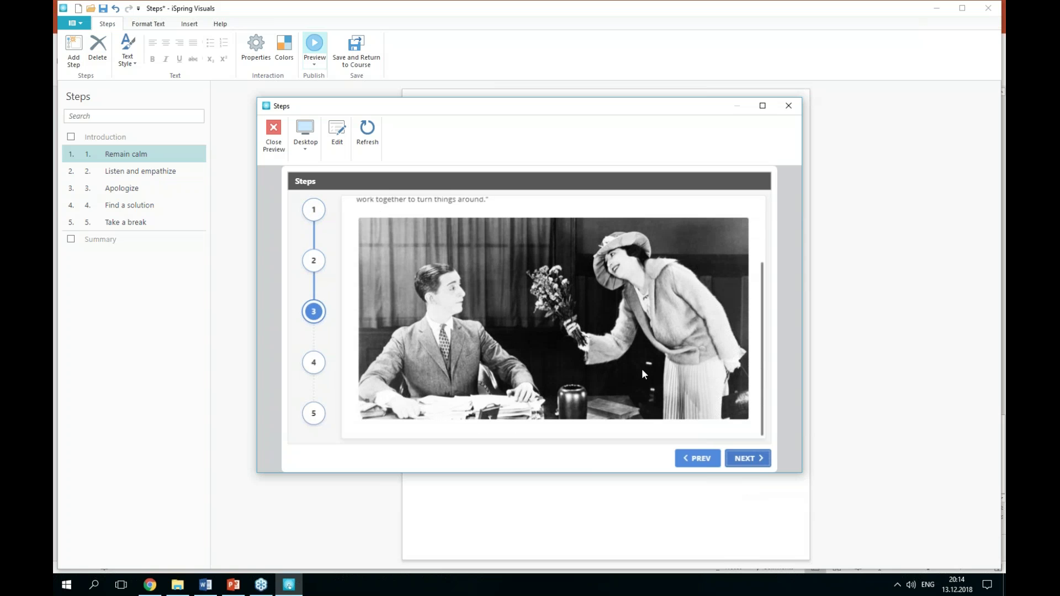
click(744, 460)
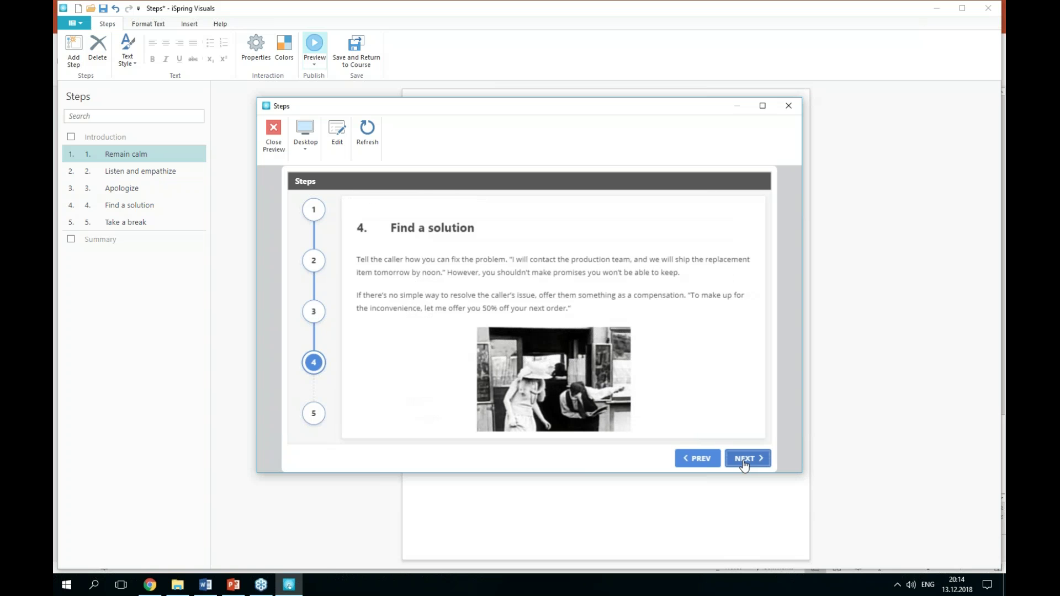
click(744, 461)
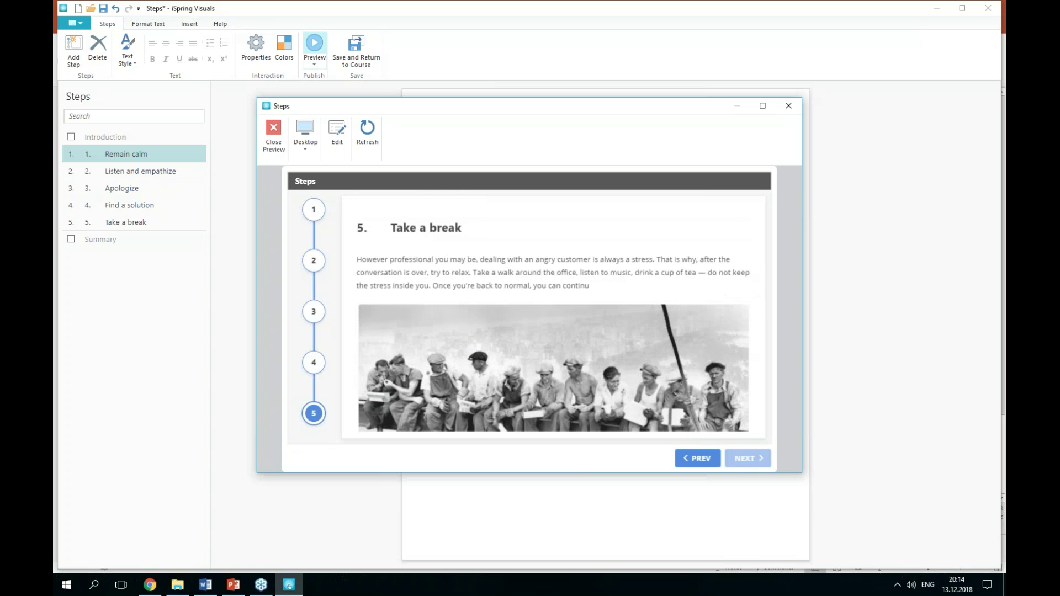
click(274, 144)
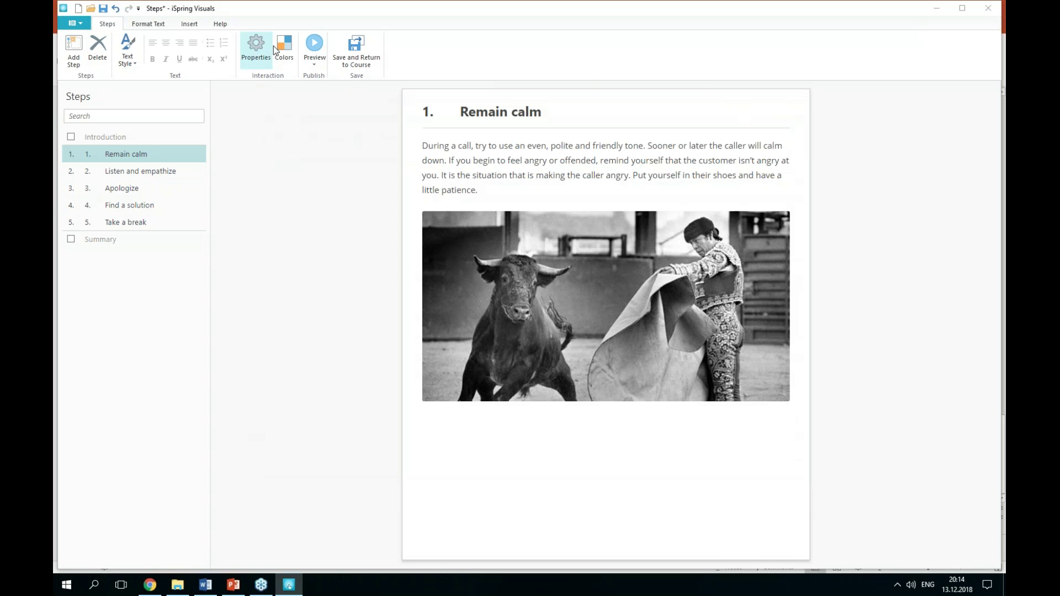
Review the interaction's color customization, apply it, and save the interaction back to the course.
click(294, 62)
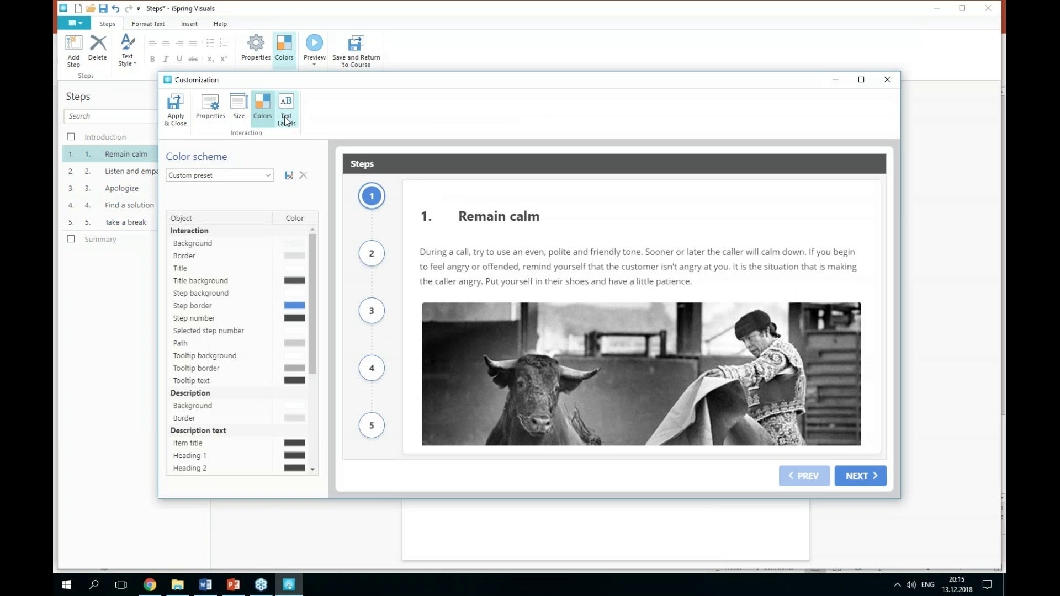
click(176, 123)
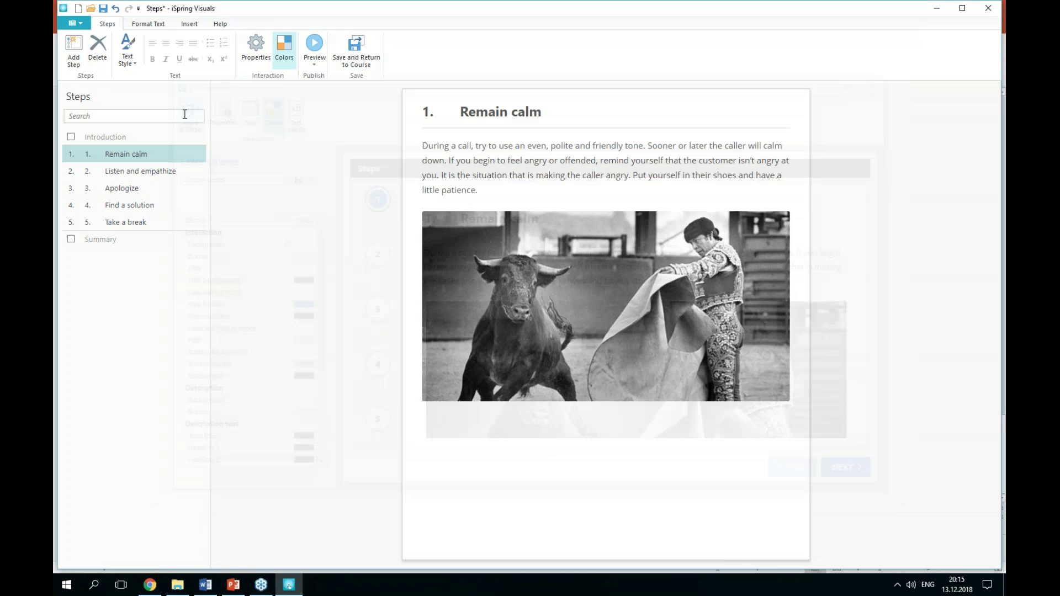
click(357, 60)
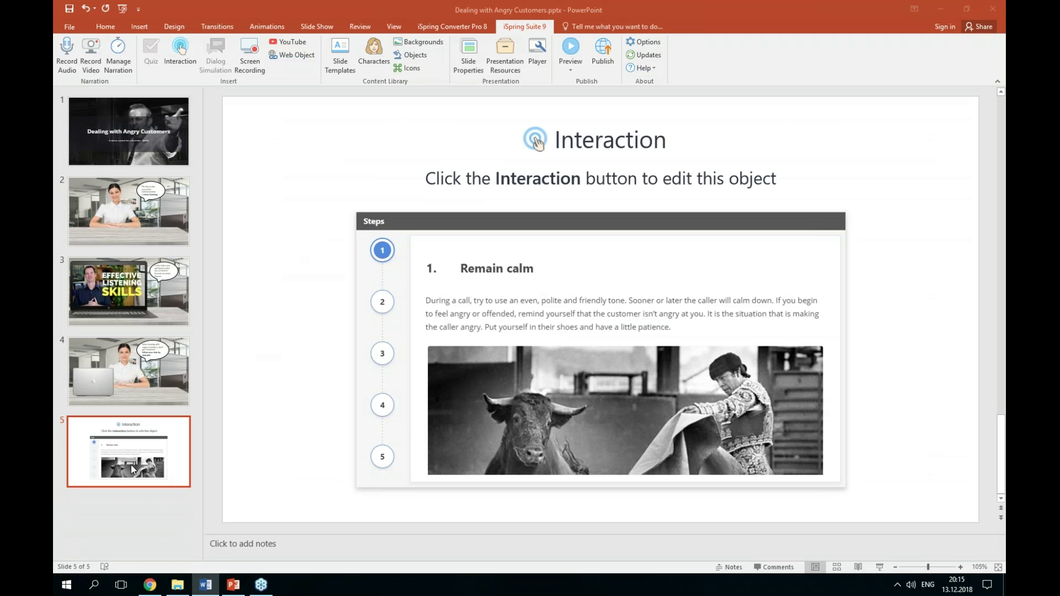
Add a new slide after the interaction slide in PowerPoint and create a graded quiz for it in iSpring QuizMaker.
click(111, 510)
key(Return)
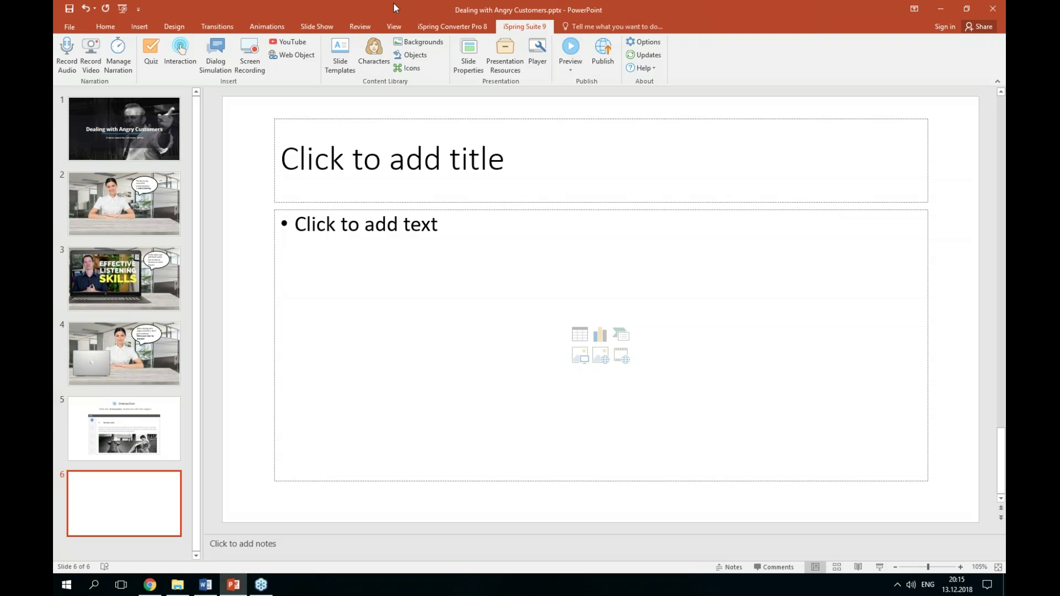
click(151, 55)
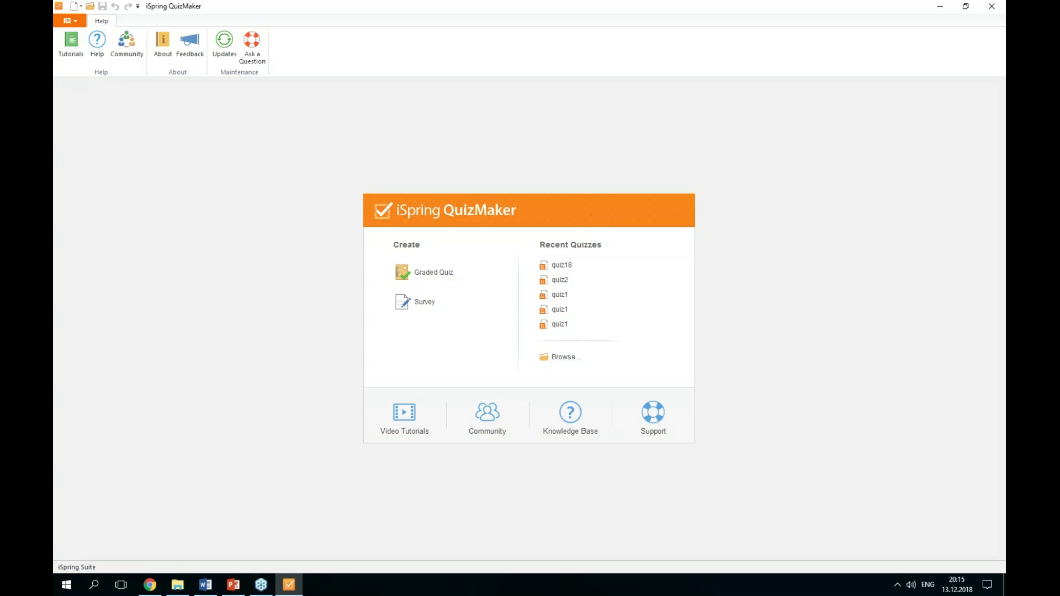
click(435, 279)
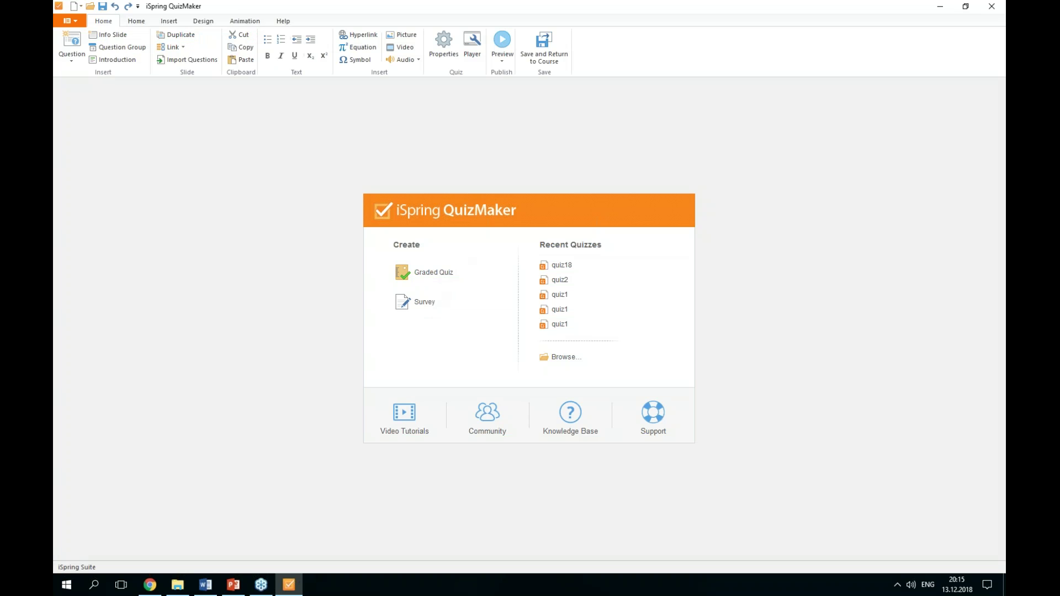
click(424, 274)
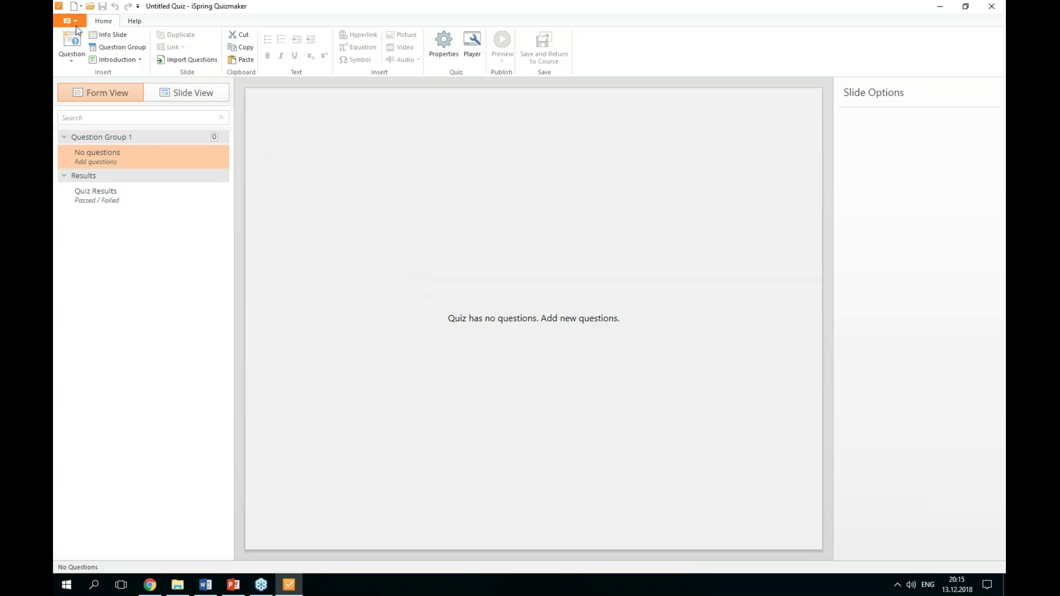
Look over the available question types, add an info slide to the quiz and show it in Slide View.
click(70, 64)
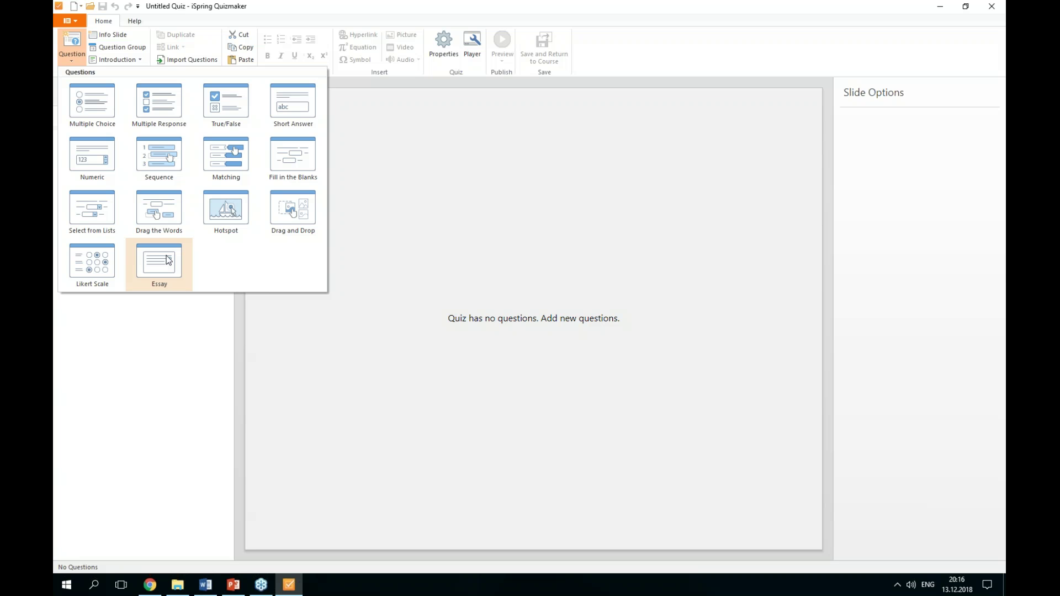
click(191, 357)
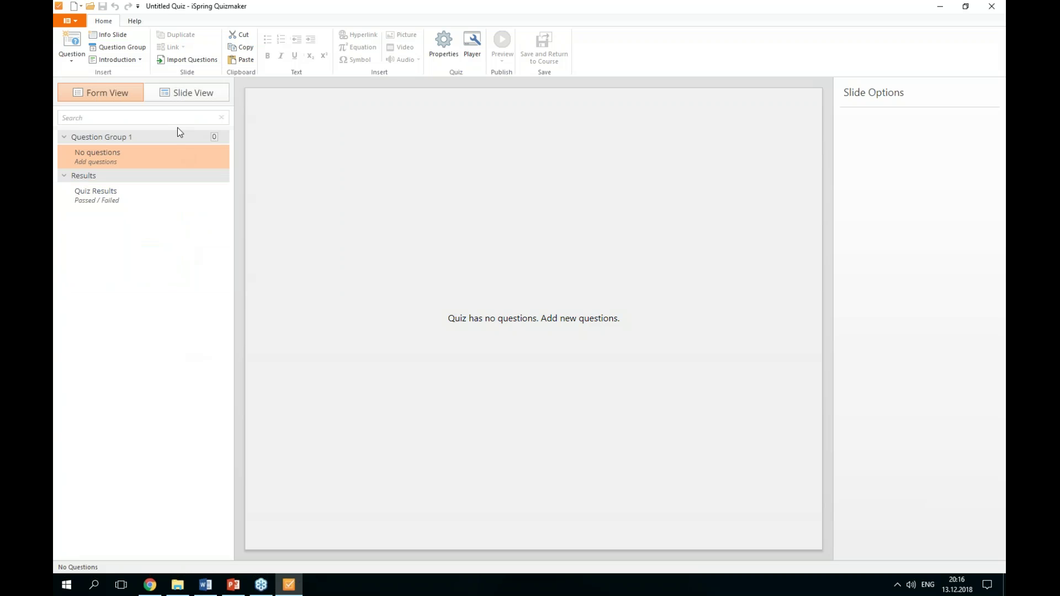
click(111, 38)
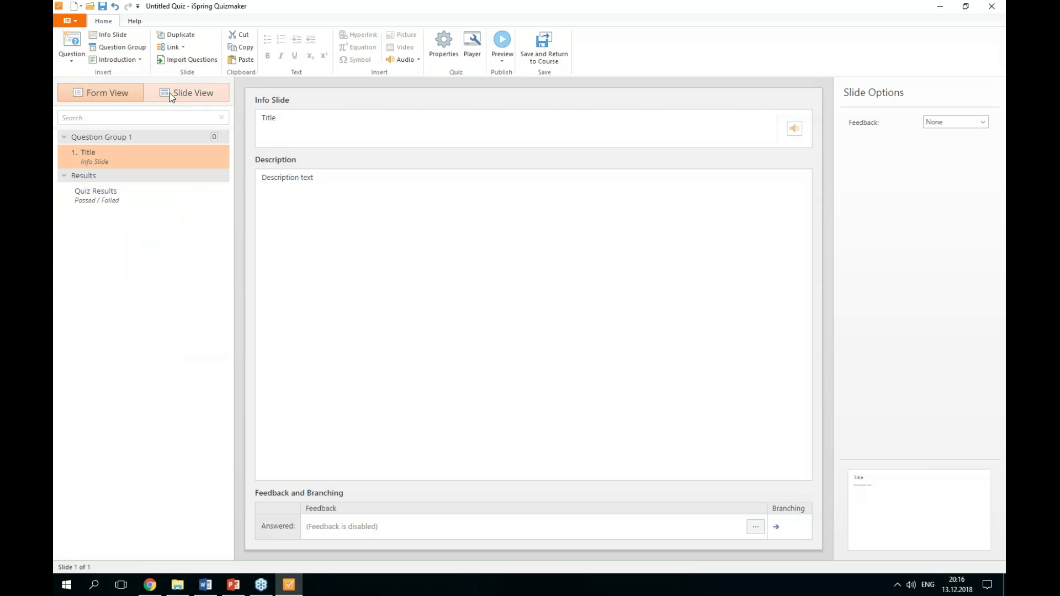
click(188, 93)
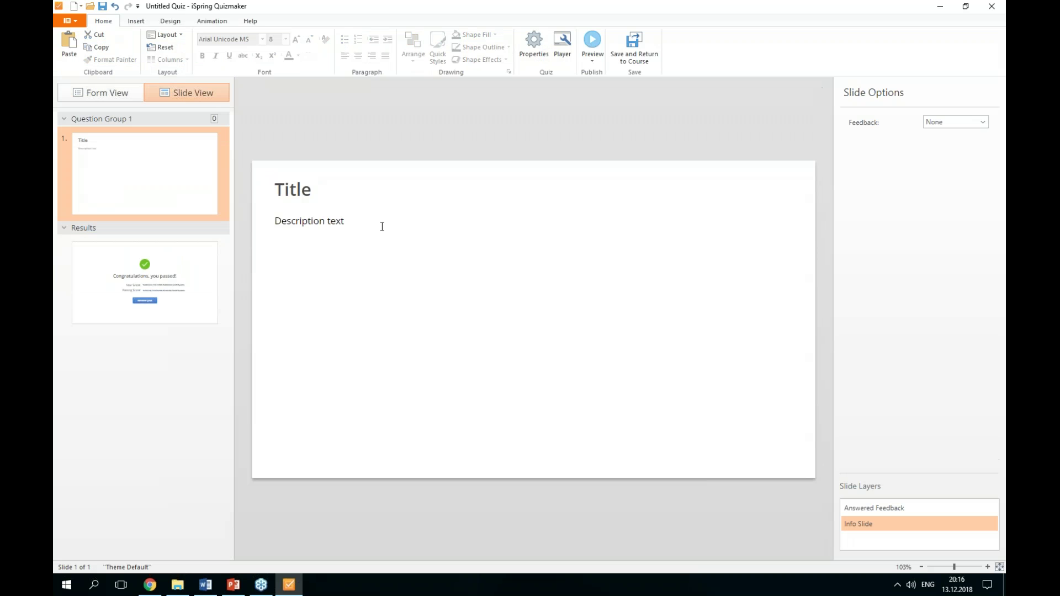
Insert the picture of the man shouting into a phone from the quizz folder onto the info slide.
click(135, 21)
click(128, 45)
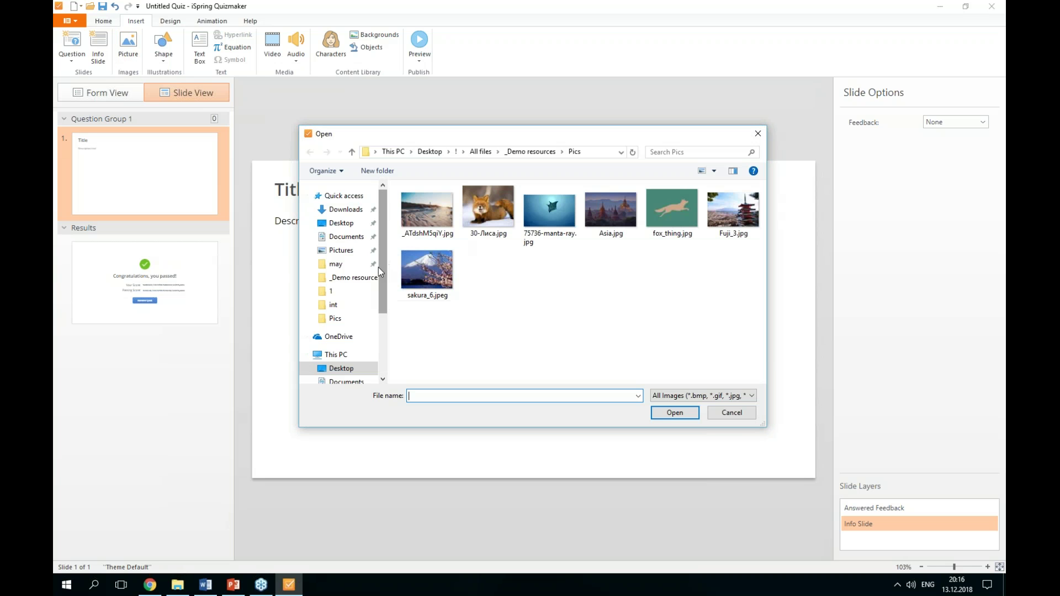
click(331, 291)
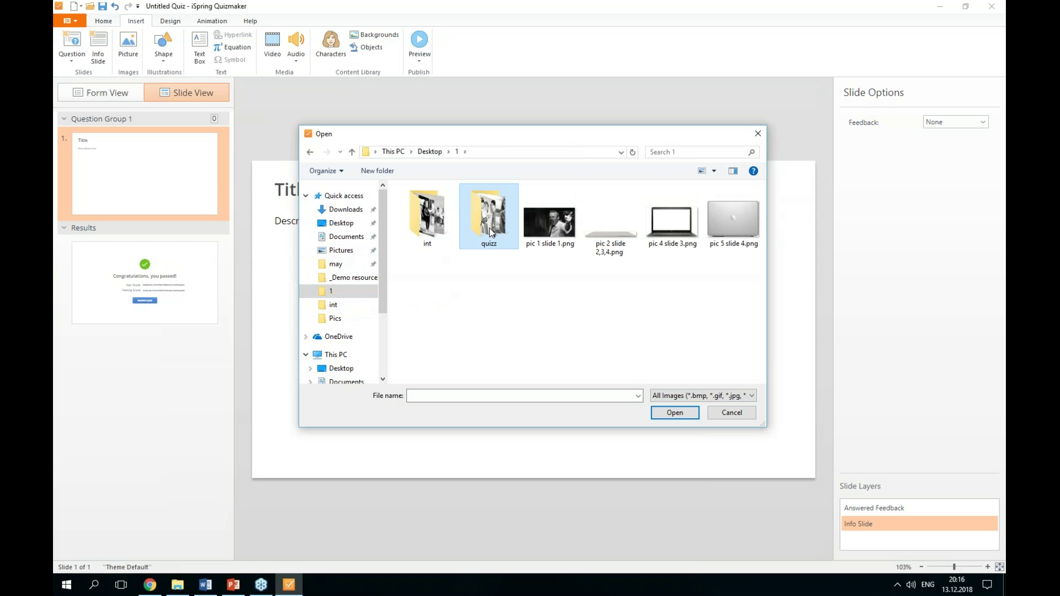
double_click(488, 210)
click(600, 239)
click(674, 412)
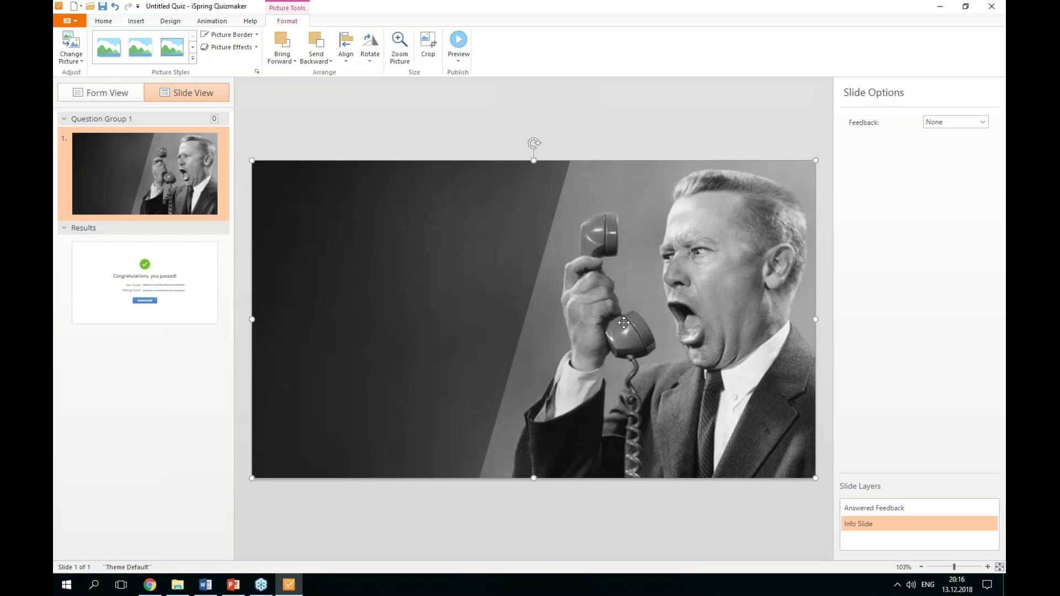
Add the text "Quiz" and "Dealing with Angry Customers" from the Word document to the info slide.
key(alt+Tab)
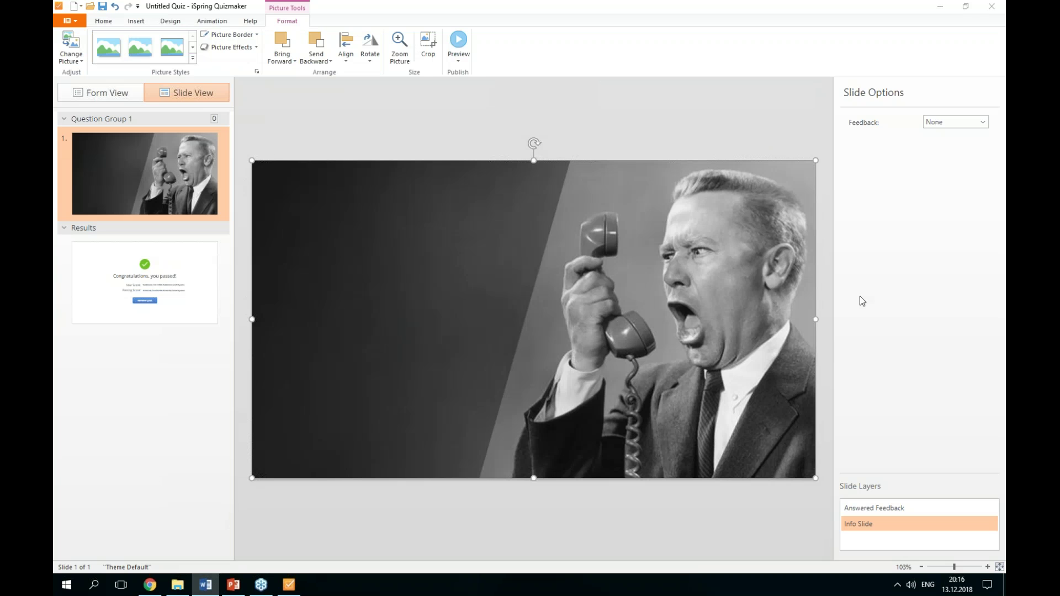
click(344, 272)
text(Quiz Dealing with Angry Customers)
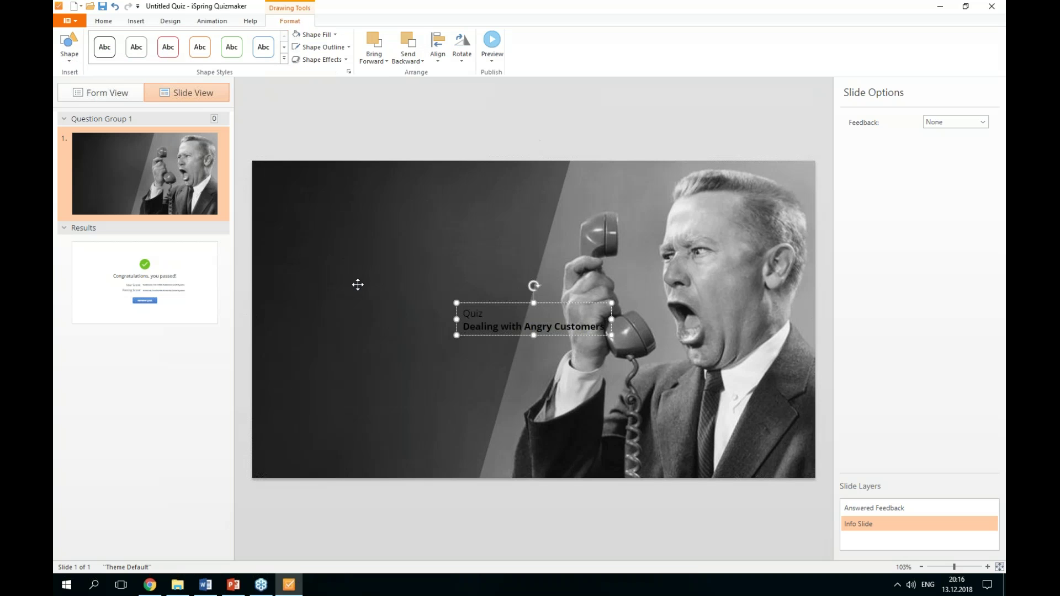
Move the title text onto the picture's dark area and put two blank lines between "Quiz" and "Dealing with Angry Customers".
drag(554, 301, 356, 239)
click(393, 238)
key(Return)
key(Return)
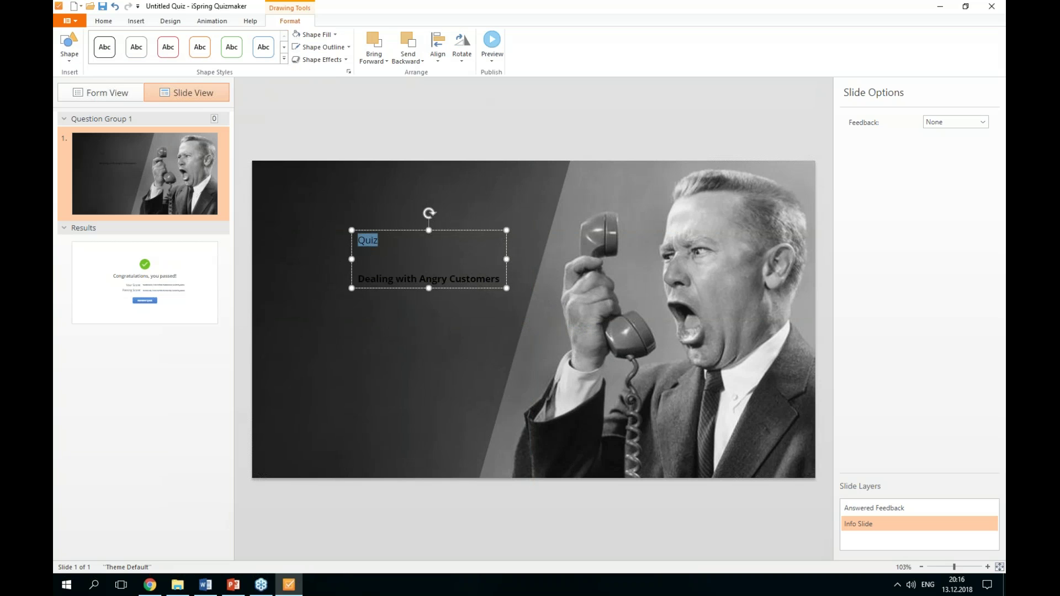
Change the font colour of the word "Quiz" on the info slide to white.
click(117, 22)
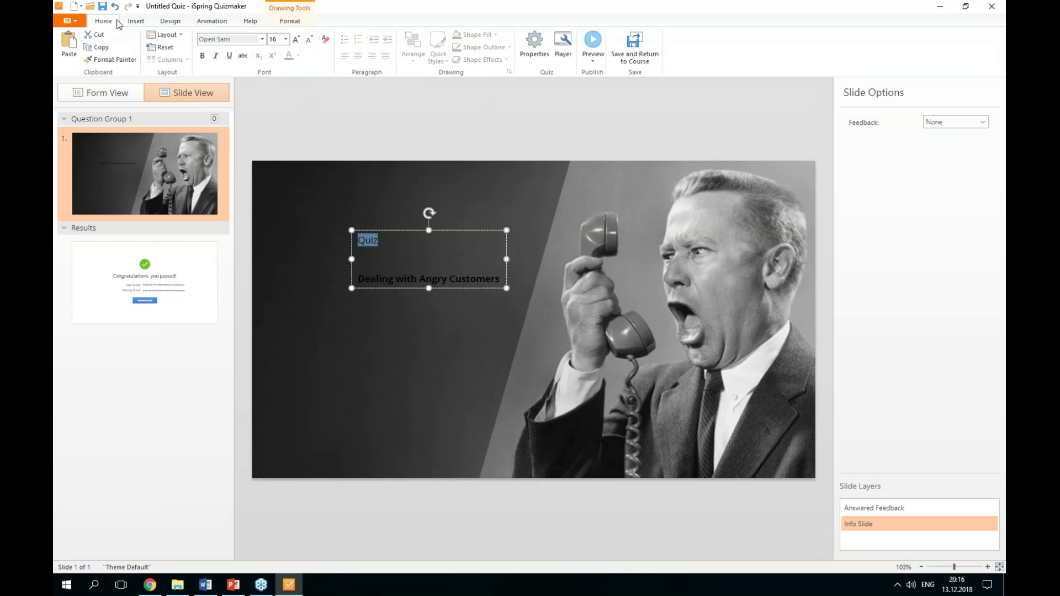
click(298, 58)
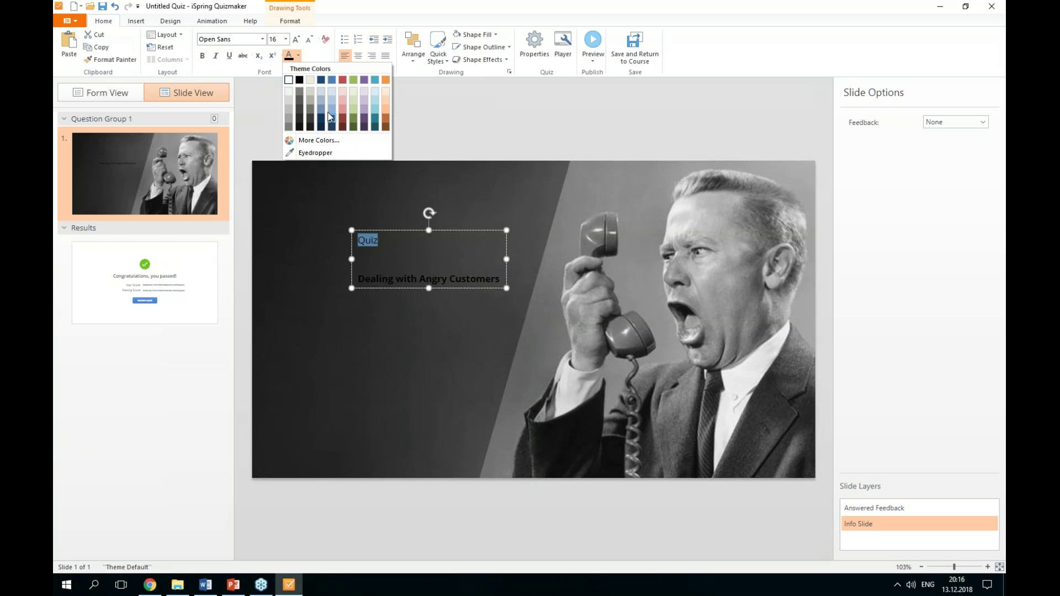
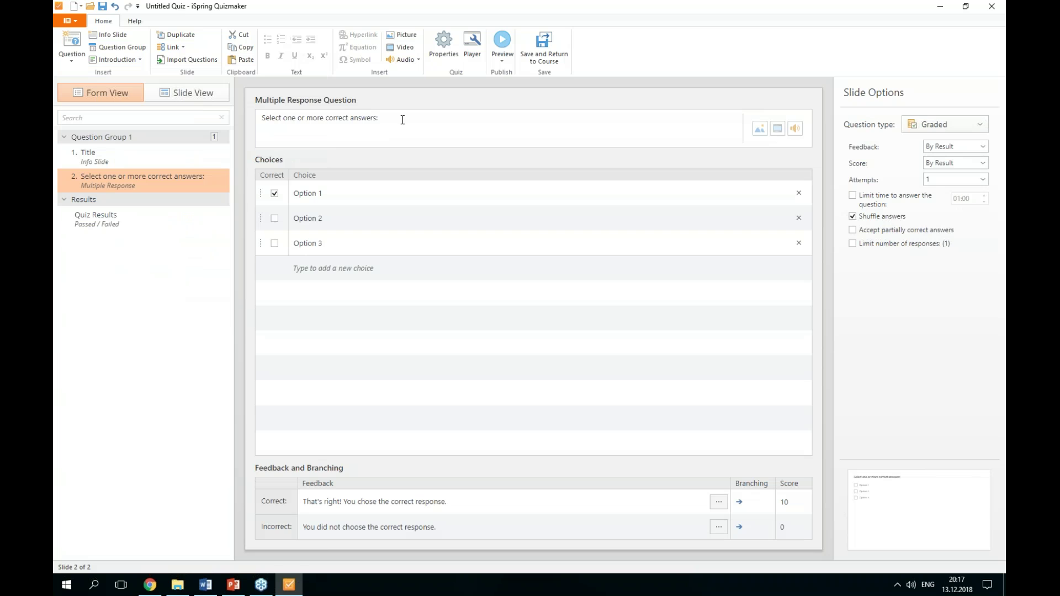
Replace the multiple response question's placeholder text with "When dealing with an angry customer, you should:" from the Word document.
key(BackSpace)
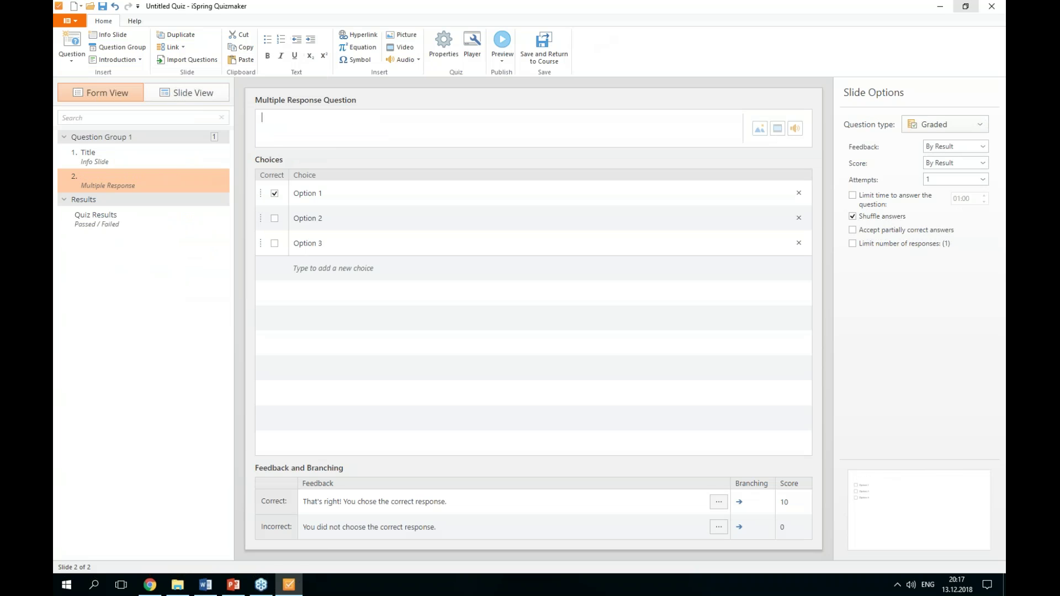
key(alt+Tab)
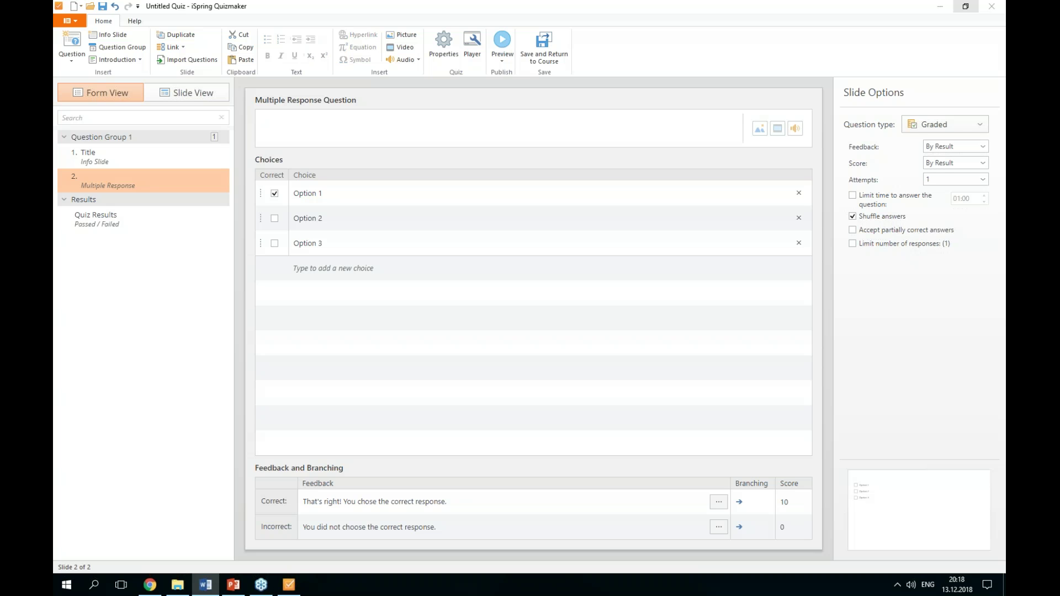
click(403, 123)
text(When dealing with an angry customer, you should:)
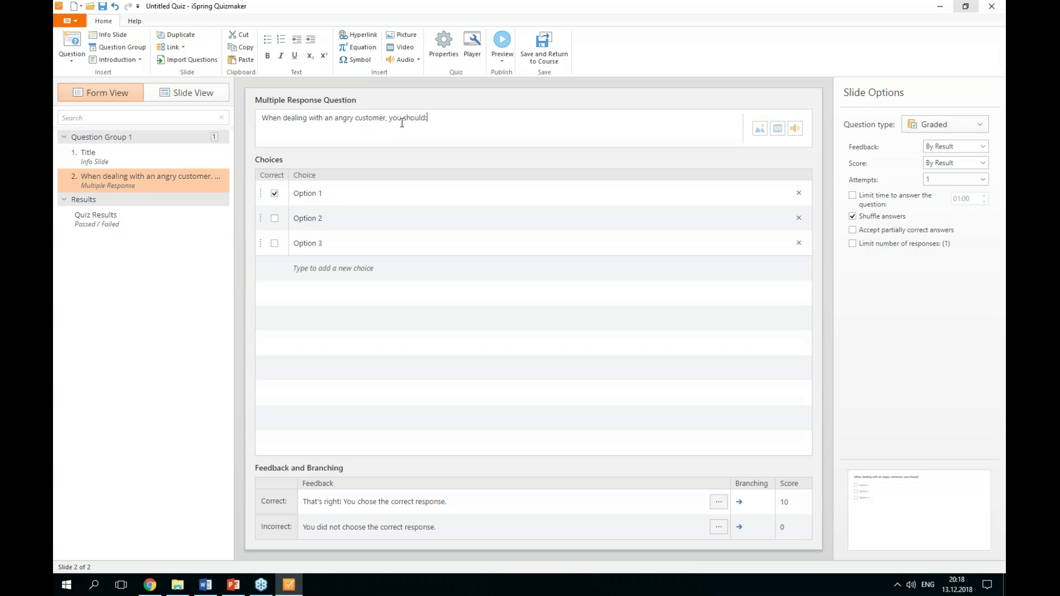
Set the first choice to "listen actively" from the Word document, without the leading bullet and spacing.
click(342, 189)
click(358, 189)
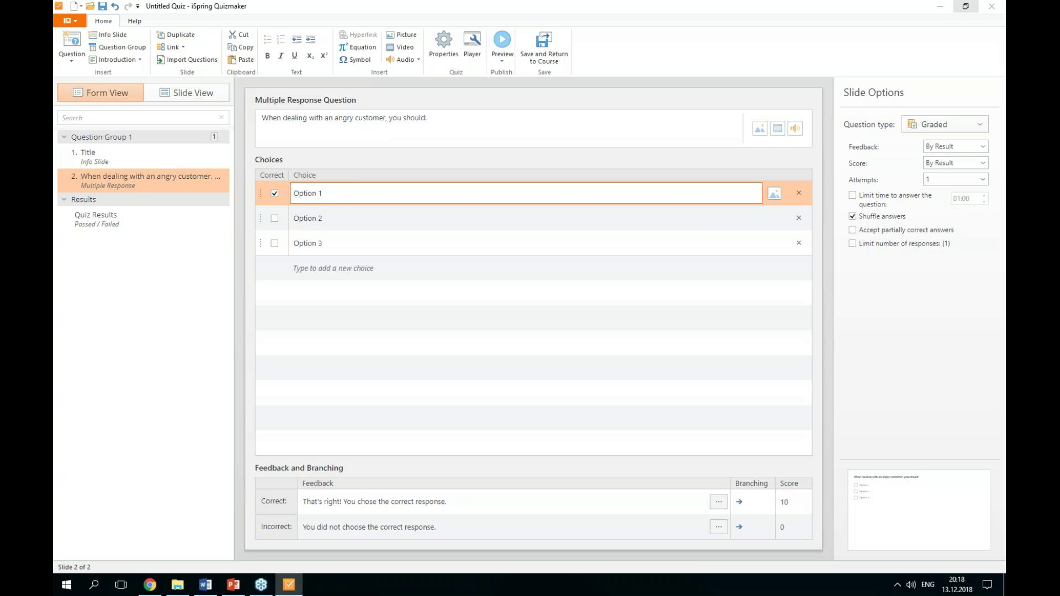
click(206, 585)
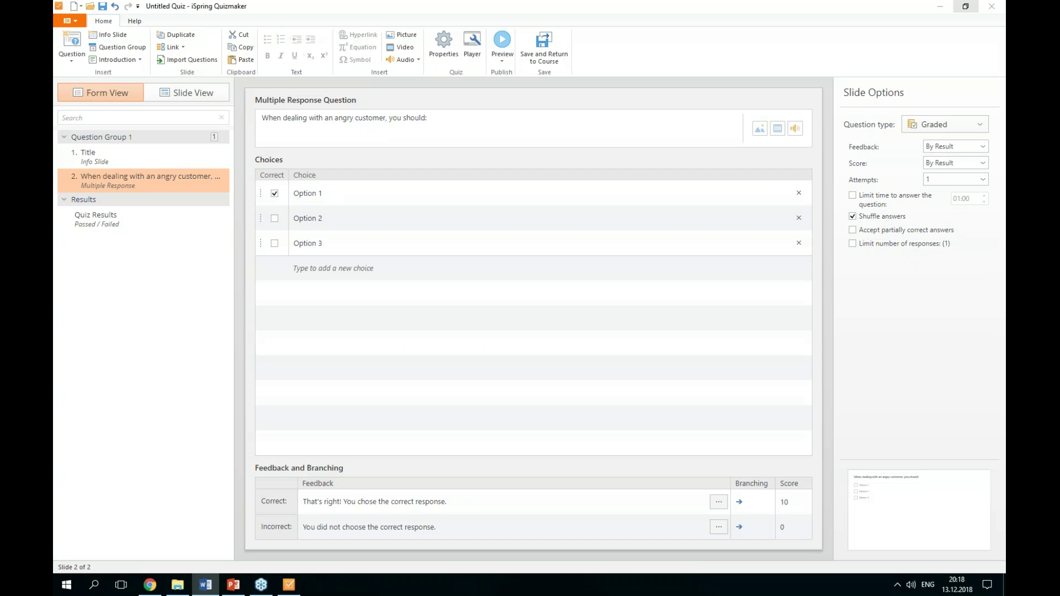
click(355, 191)
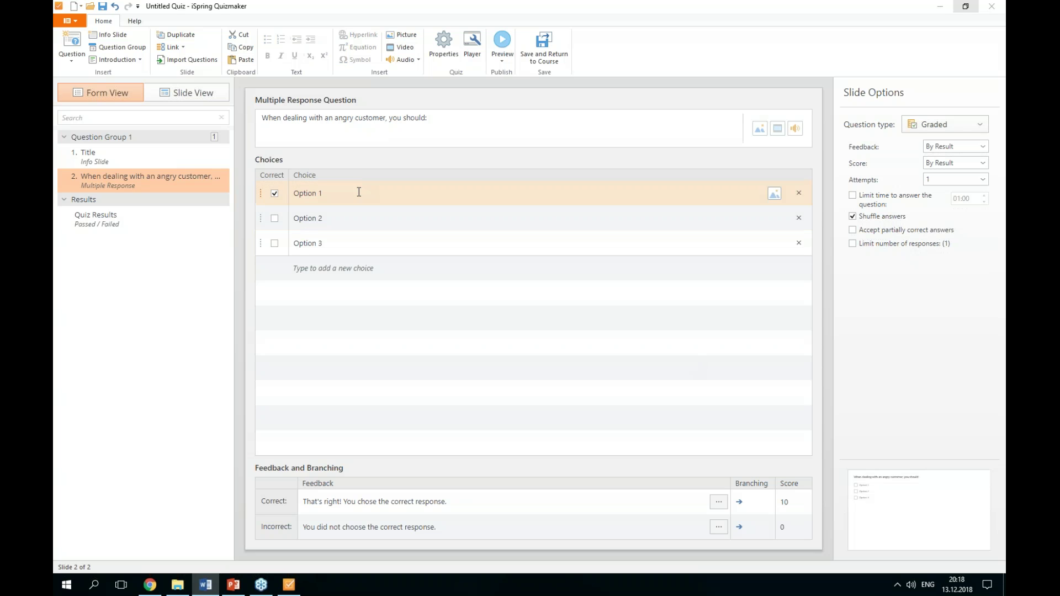
text(·	Listen actively)
click(314, 197)
key(BackSpace)
key(BackSpace)
key(BackSpace)
key(BackSpace)
key(BackSpace)
key(BackSpace)
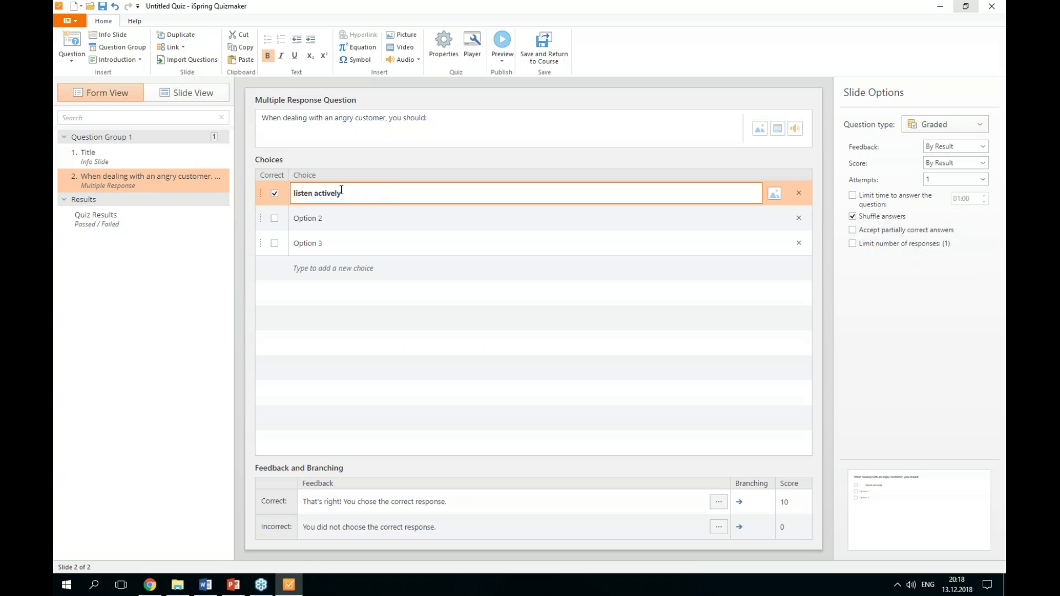
Set the second choice to "keep your emotions under control" from the Word document, without the leading bullet and spacing.
key(alt+Tab)
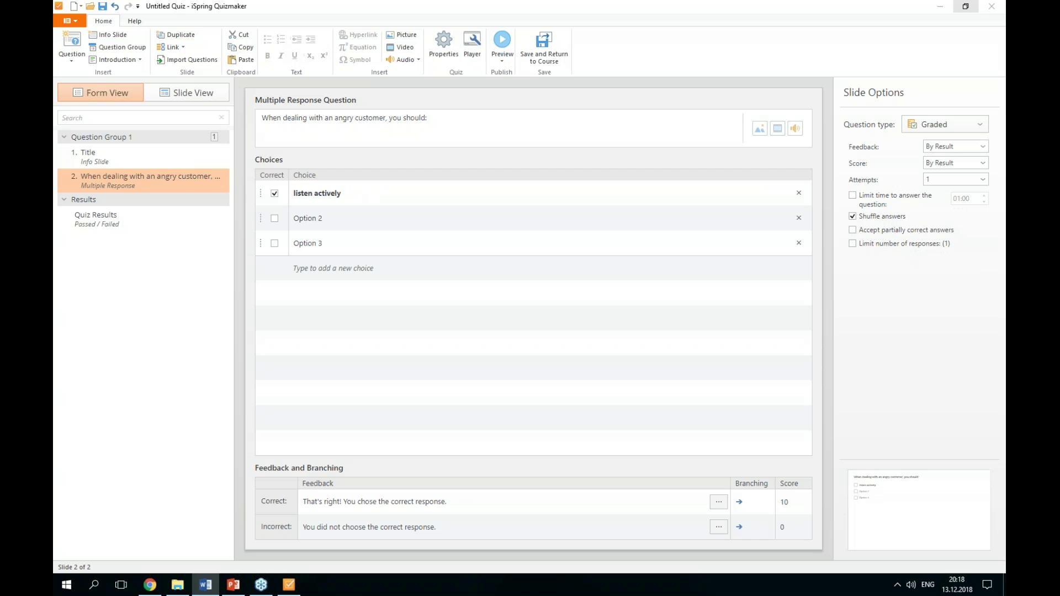
click(281, 223)
click(362, 218)
drag(363, 218, 286, 215)
text(keep your emotions under control)
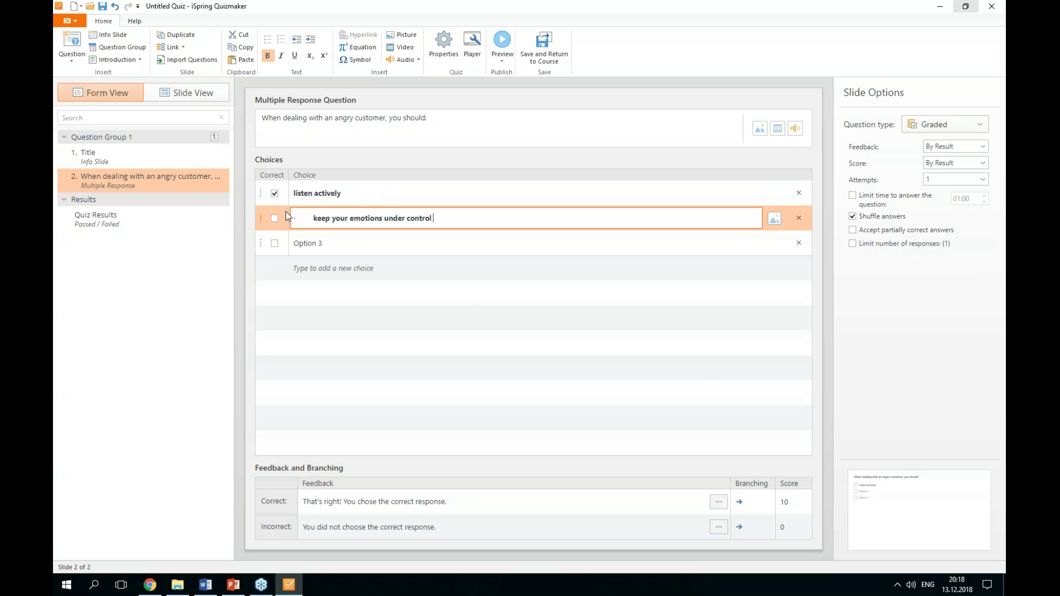
key(BackSpace)
key(BackSpace)
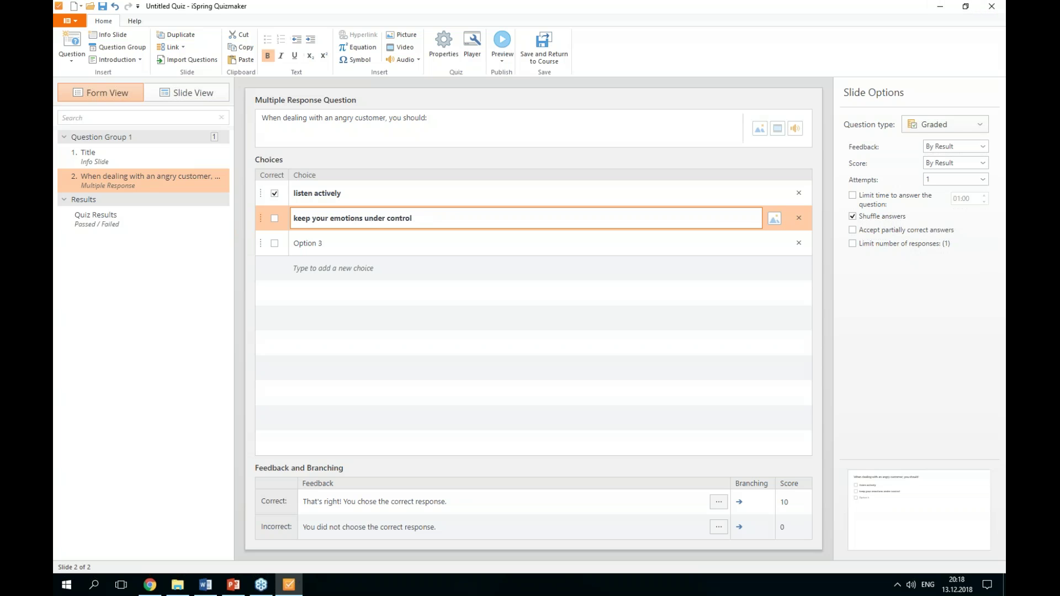
Set the third choice to "prove that they are wrong" from the Word document, without the leading bullet and spacing.
click(205, 584)
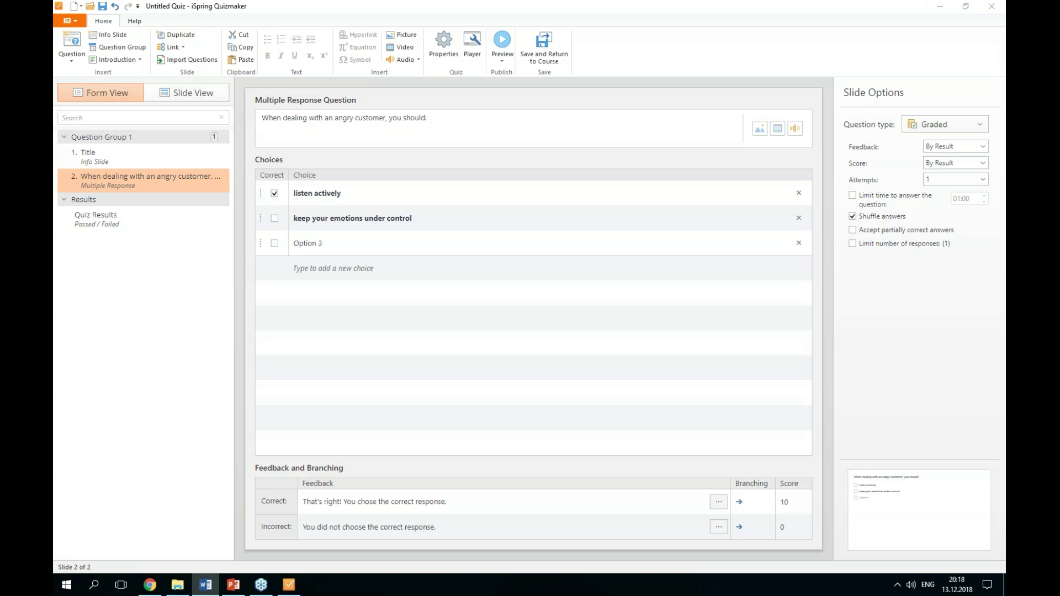
click(408, 246)
text(· prove that they are wrong)
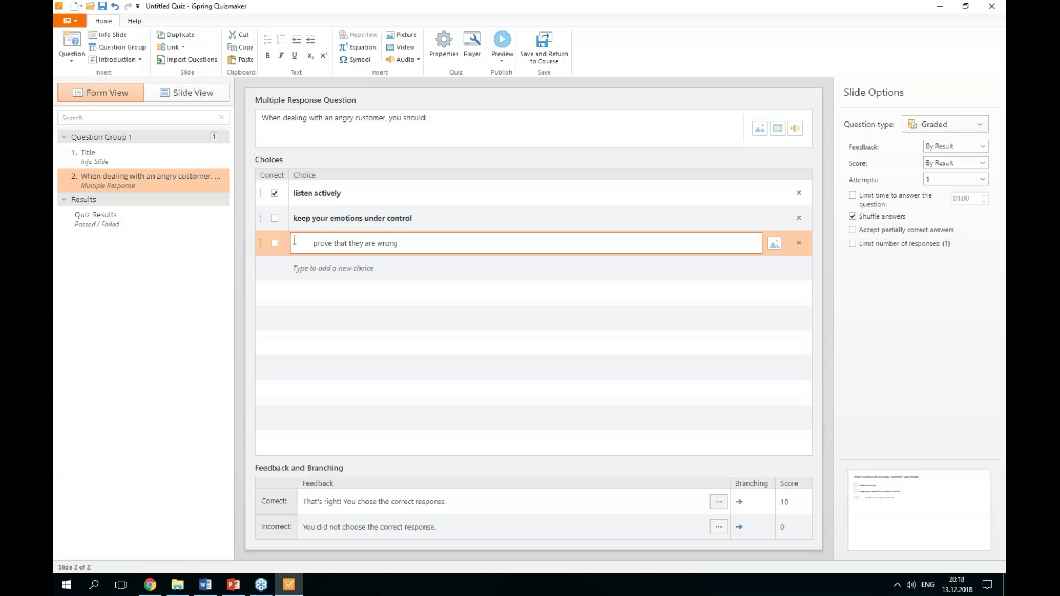
click(314, 244)
key(BackSpace)
key(BackSpace)
key(BackSpace)
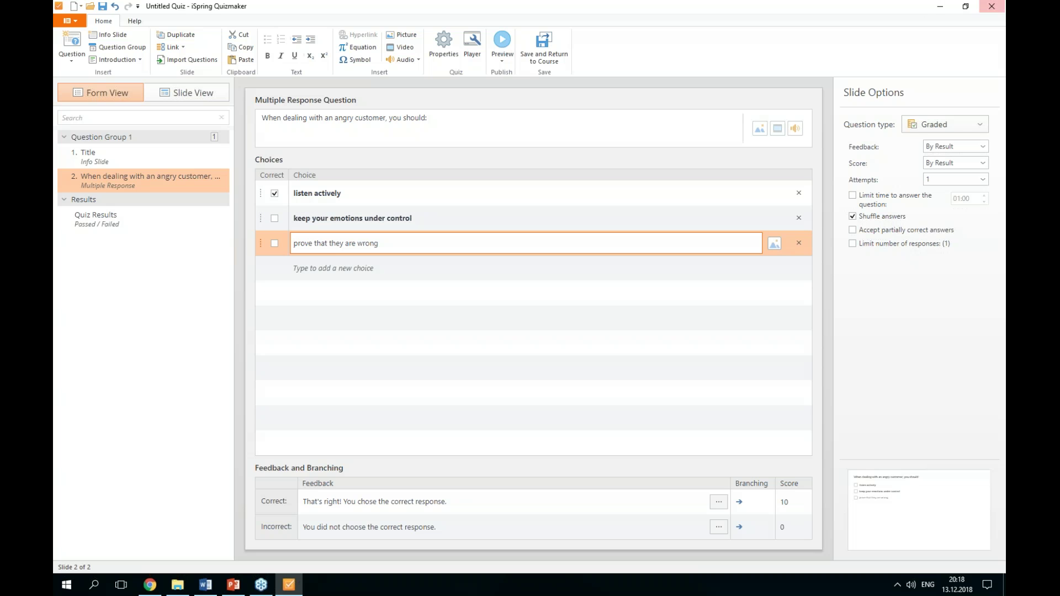
Add a fourth choice, "make them apologize", from the Word document, without the leading bullet and spacing.
key(alt+Tab)
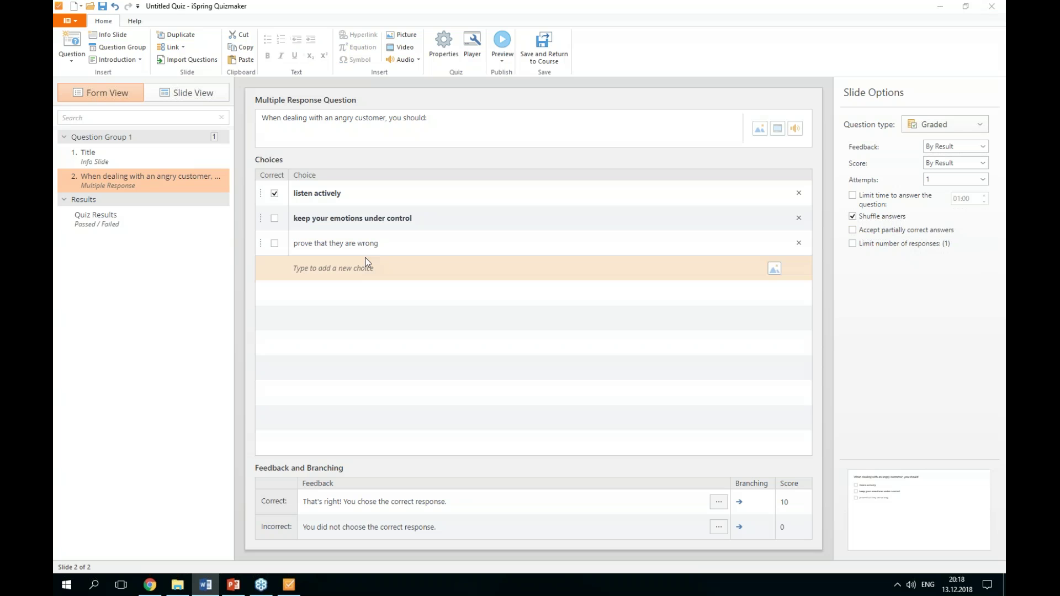
click(332, 269)
text(make them apologize)
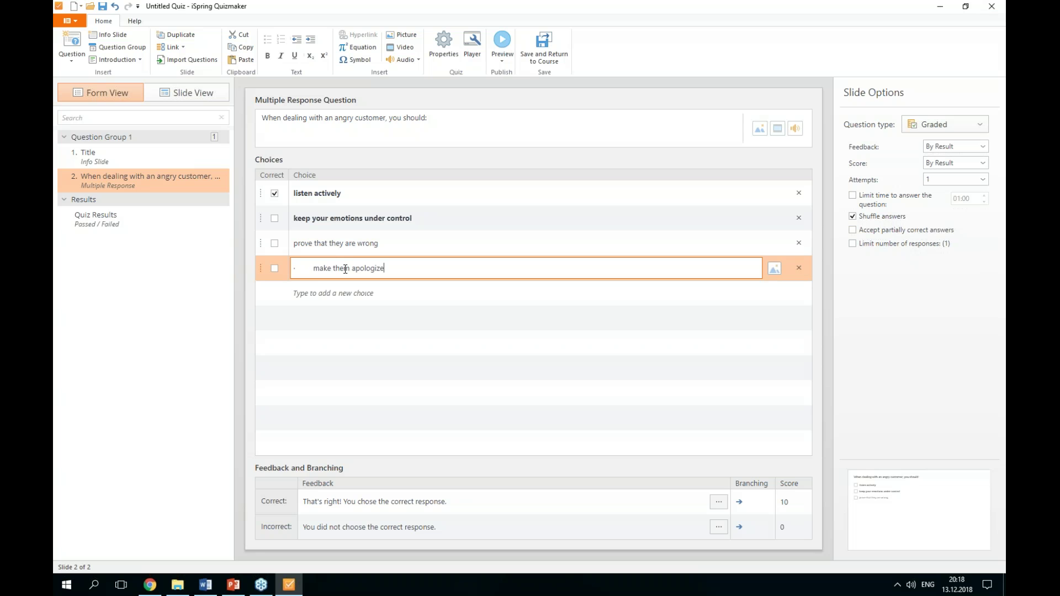
key(BackSpace)
key(BackSpace)
key(BackSpace)
Remove the bold formatting from the first two choices and mark "keep your emotions under control" as correct.
triple_click(402, 220)
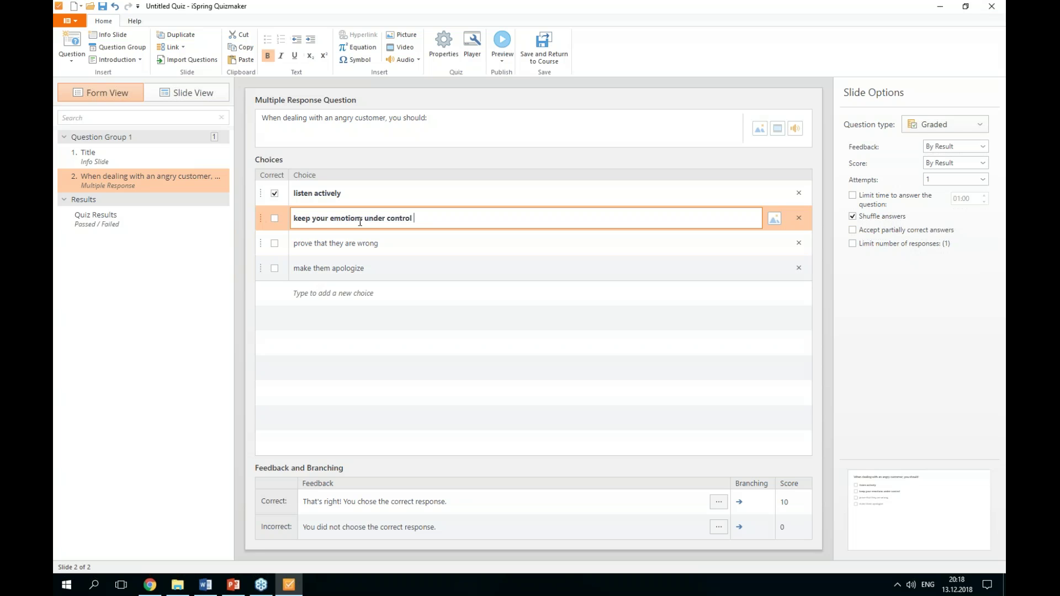
click(268, 56)
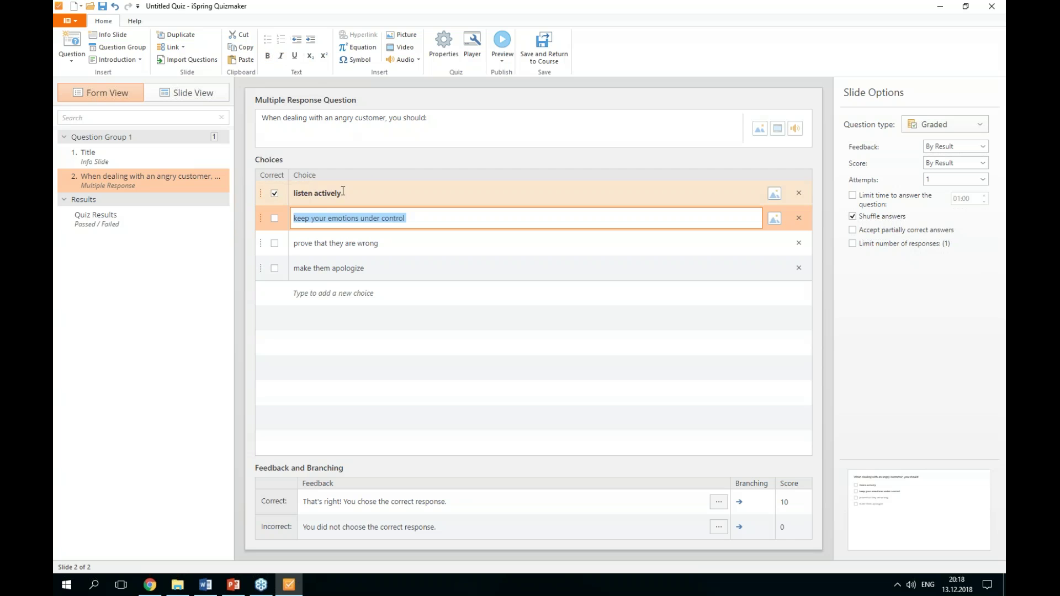
triple_click(346, 193)
click(268, 57)
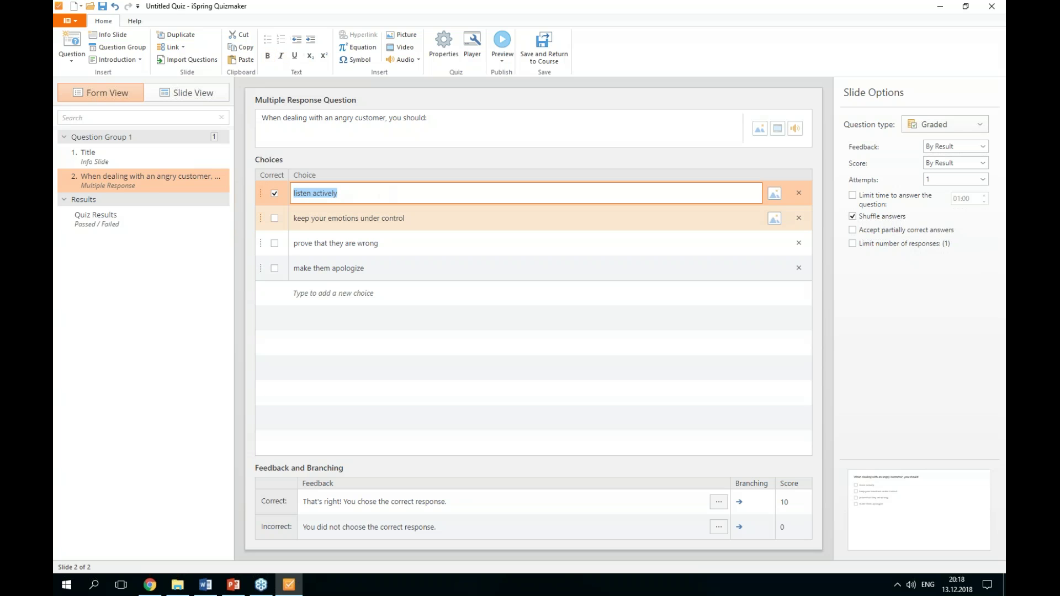
click(273, 217)
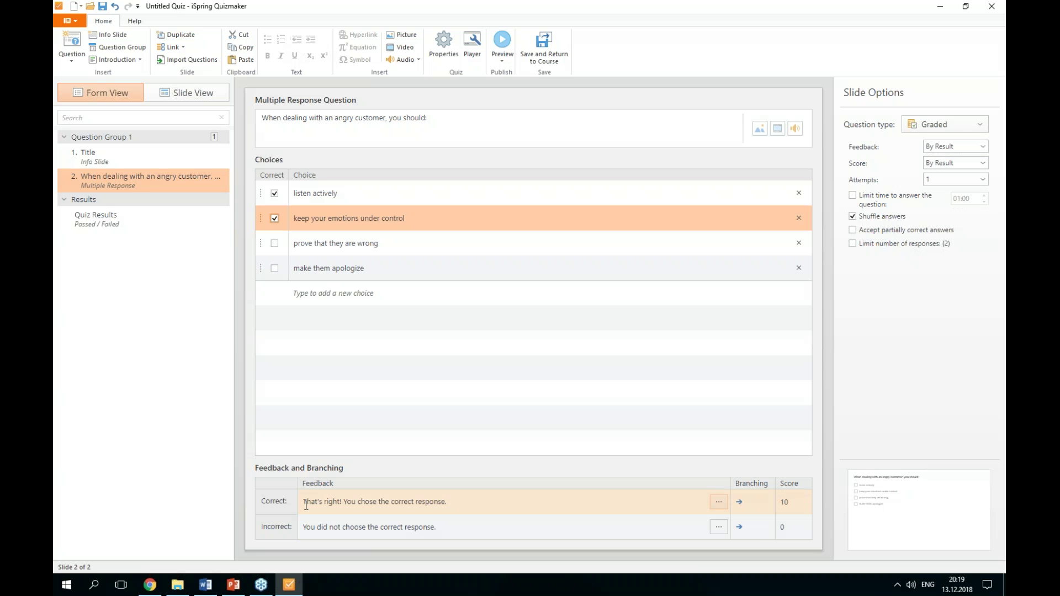
Check the question's slide layout, then attach the picture of the woman telephone operator to the multiple response question.
click(170, 93)
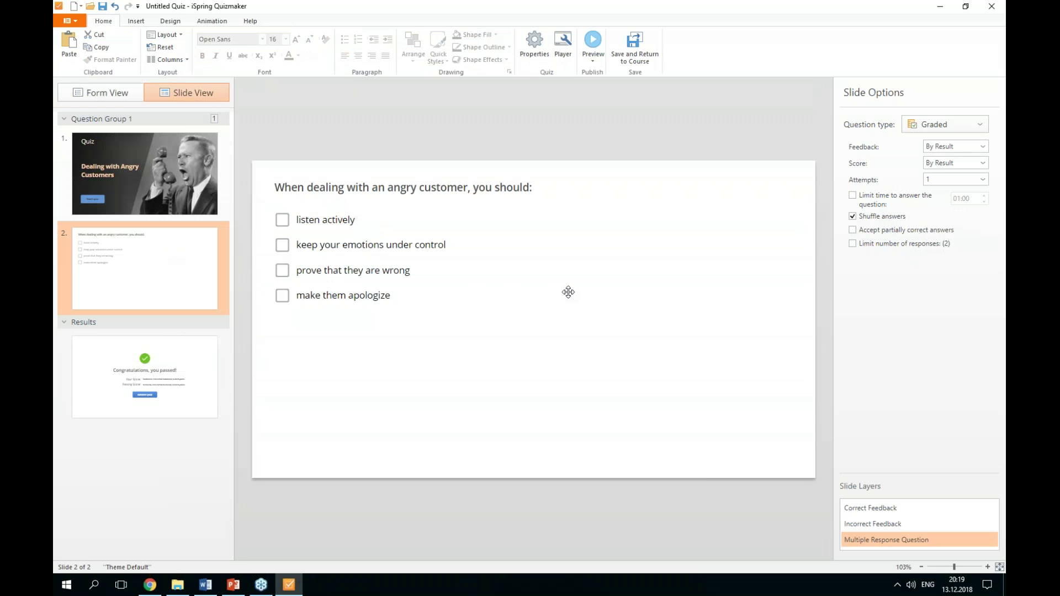
click(97, 93)
click(759, 129)
click(436, 213)
click(688, 414)
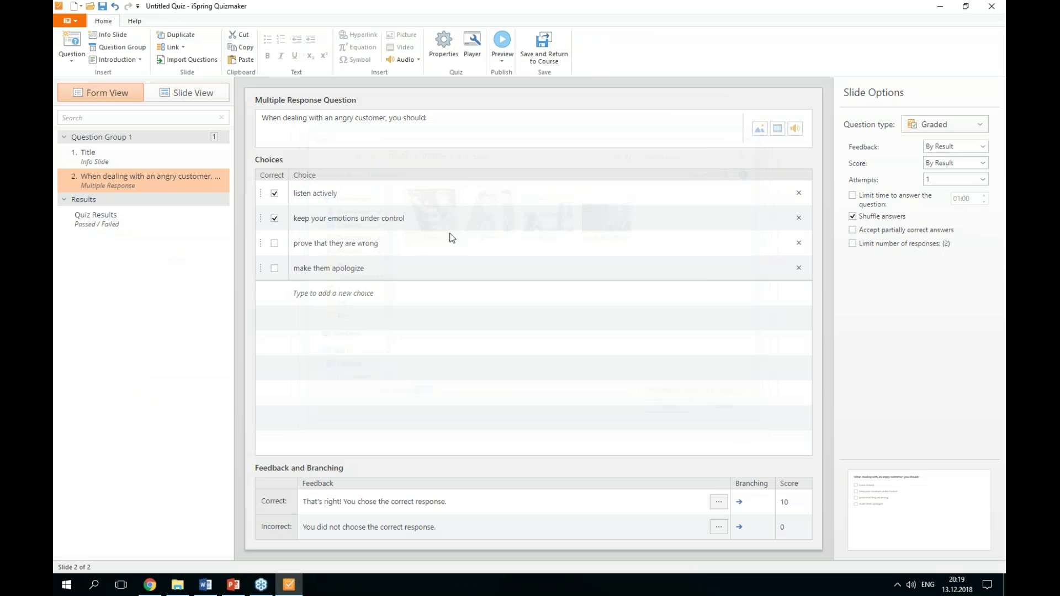
In Slide View, align the operator picture with the slide's upper right corner and enlarge it to the full slide height.
click(186, 92)
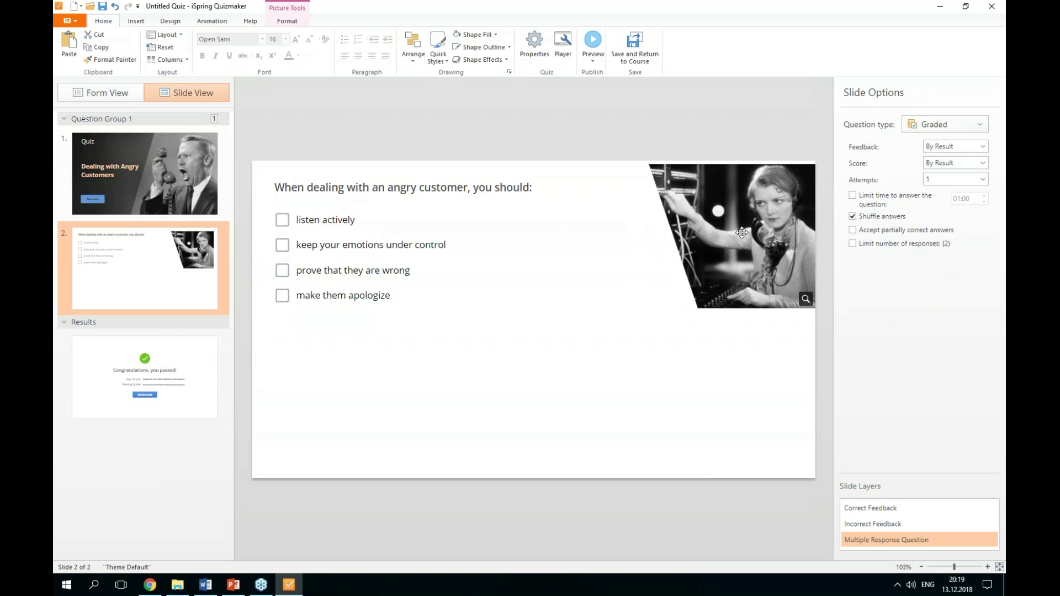
click(743, 231)
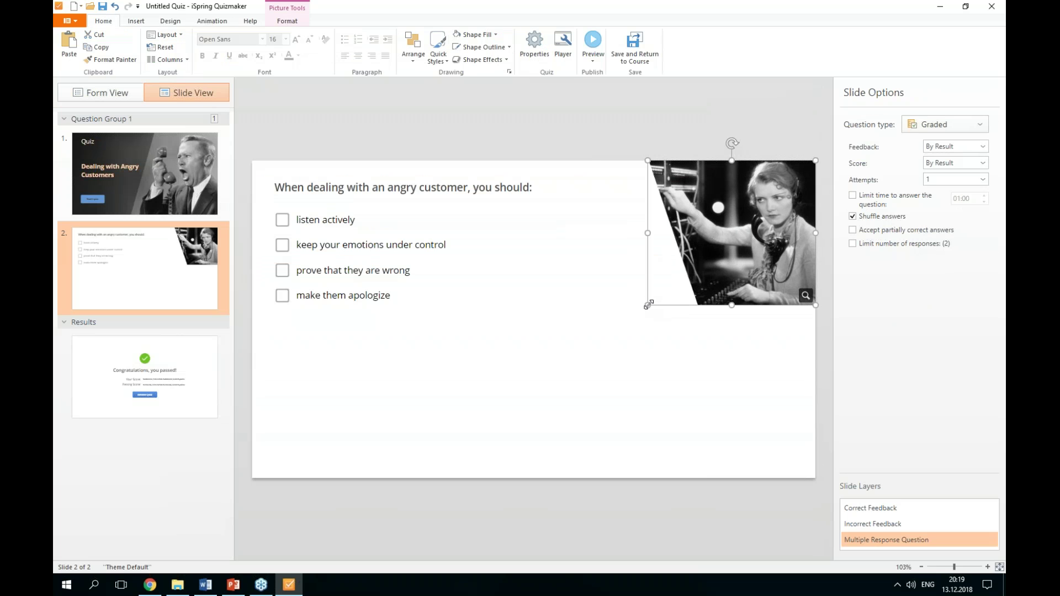
drag(643, 306, 504, 469)
Move the answer choices down and narrow the question text box so it wraps onto two lines beside the picture.
click(443, 209)
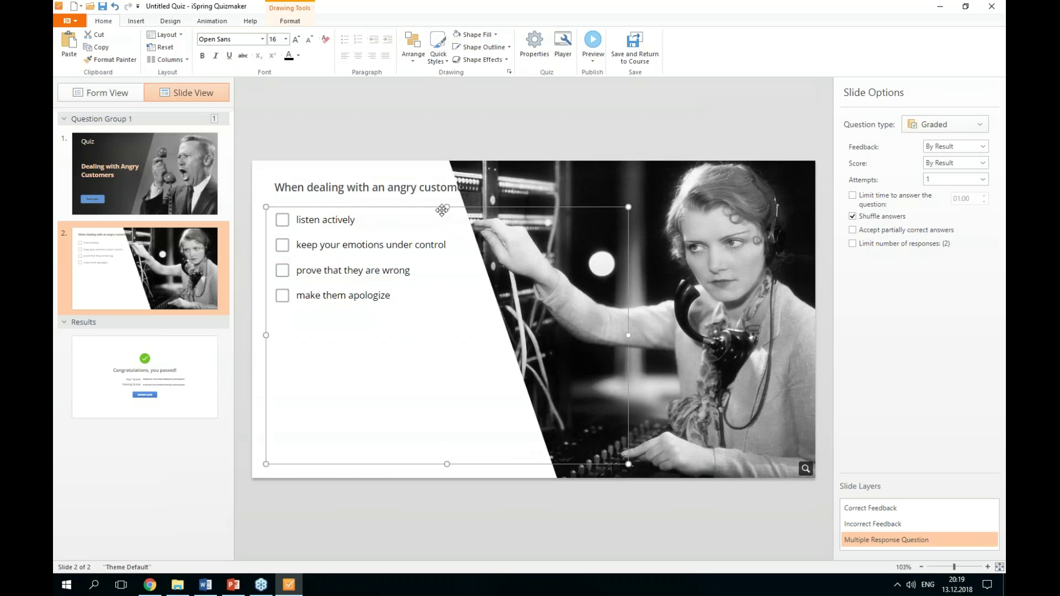
drag(443, 210, 444, 264)
click(407, 194)
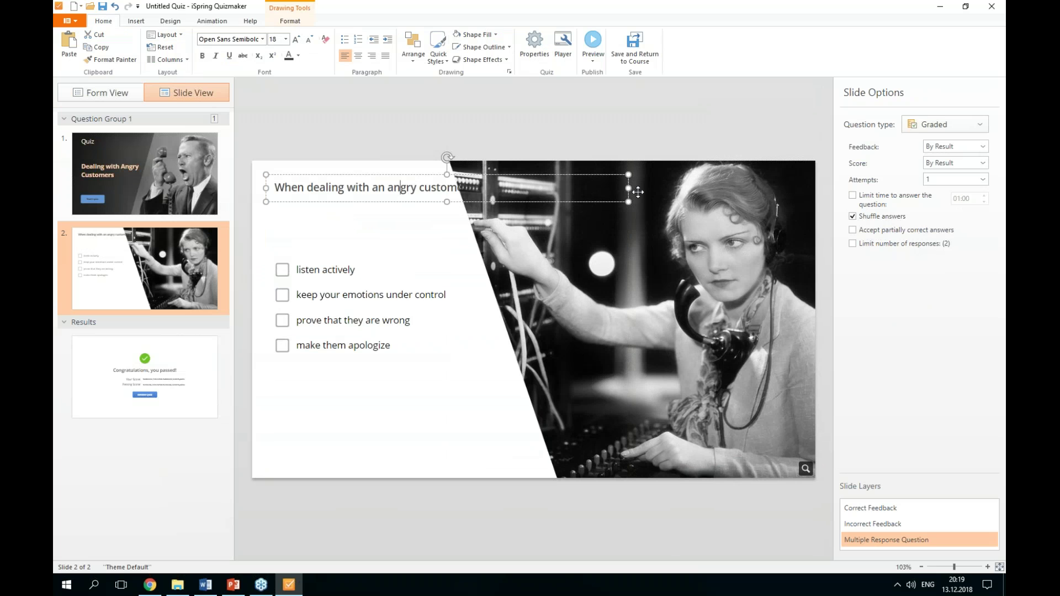
drag(628, 187, 460, 199)
click(451, 227)
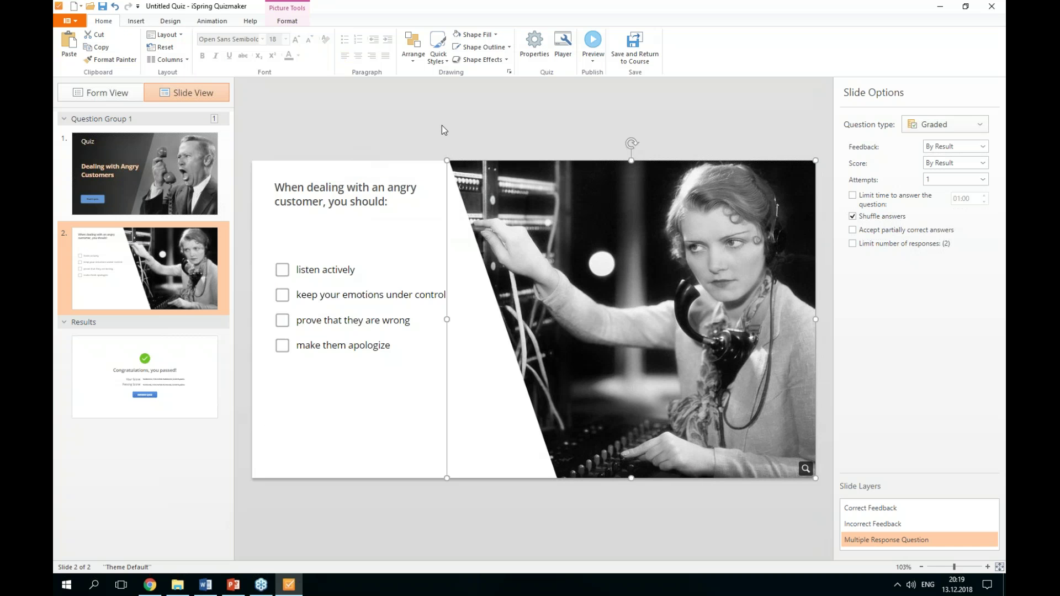
Return to Form View and add a True/False question after the multiple response question.
click(121, 95)
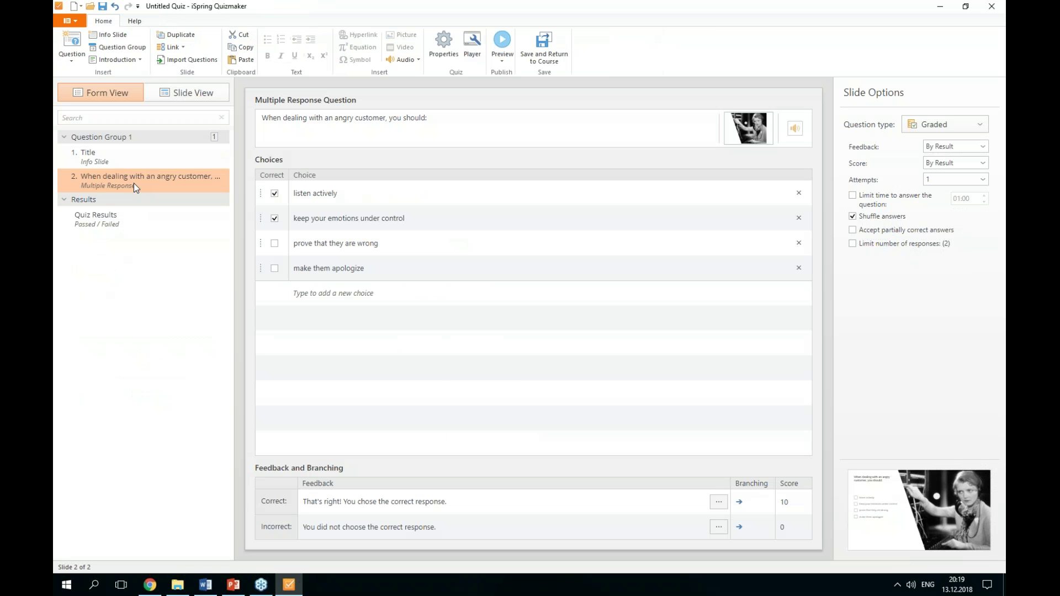
click(72, 49)
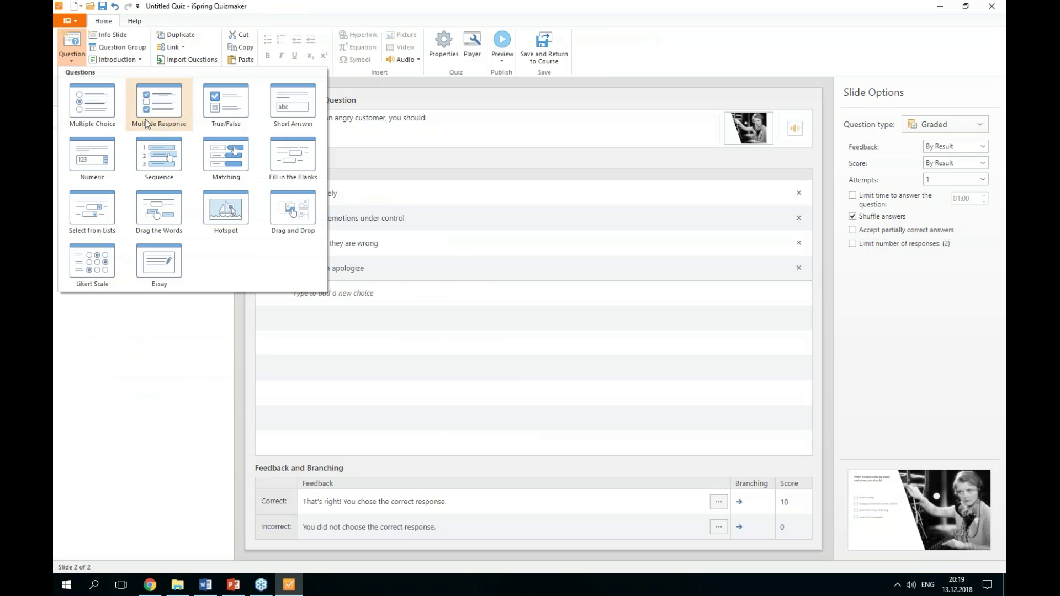
click(217, 113)
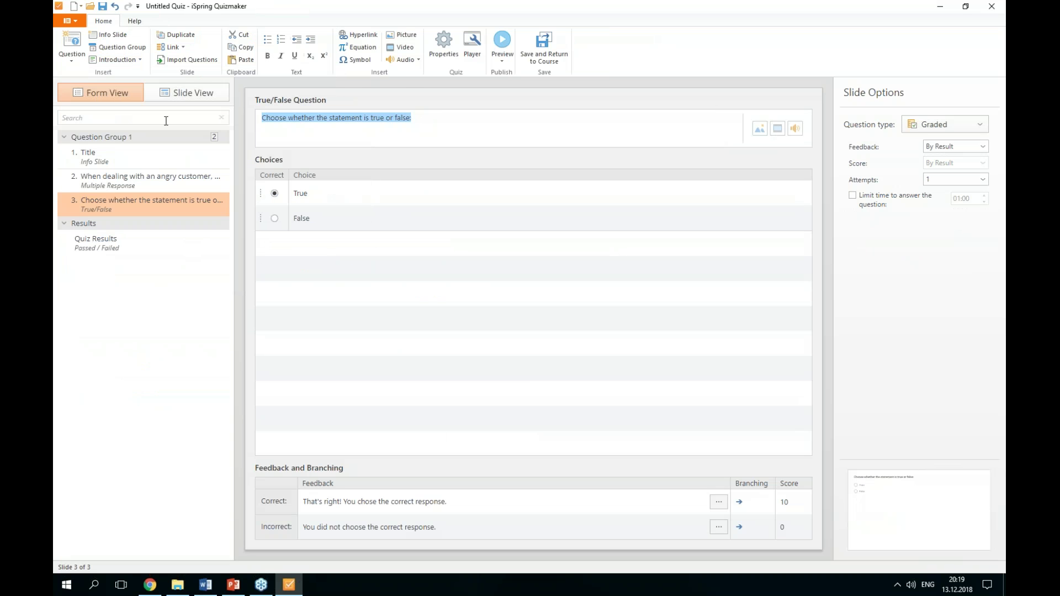
Set the question text to "Even if you can't solve the problem, promise the customer that you will. Then, after they calm down, you can tell the truth.".
key(BackSpace)
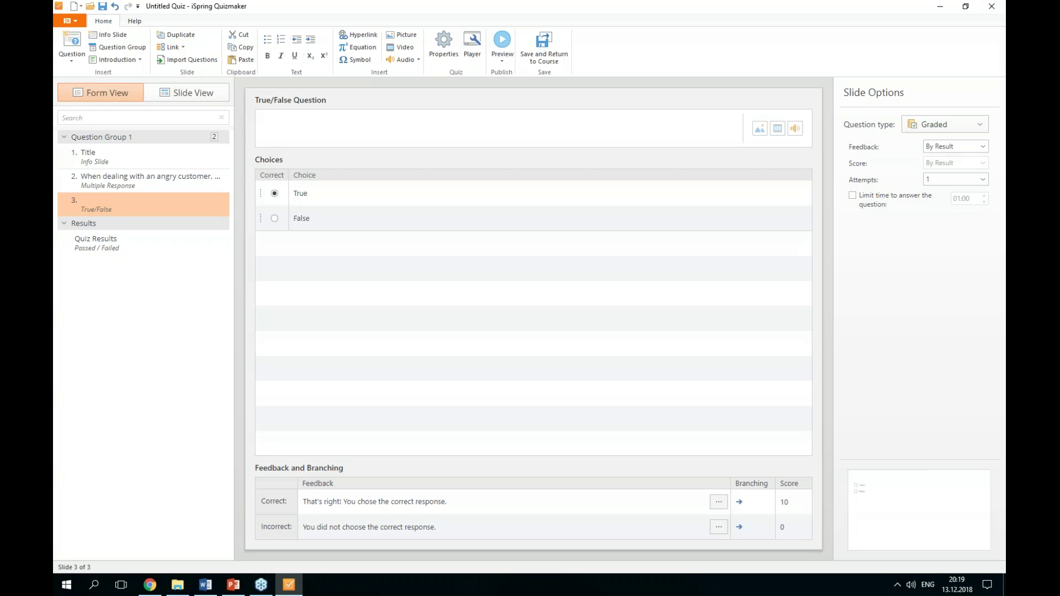
key(alt+Tab)
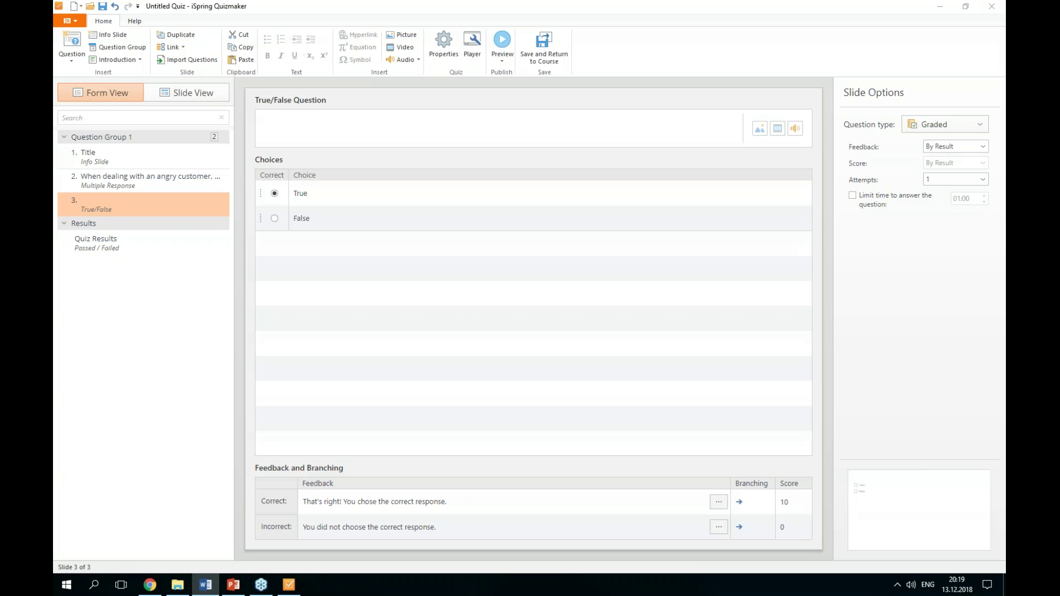
click(380, 118)
text(Even if you can't solve the problem, promise the customer that you will. Then, after they calm down, you can tell the truth.)
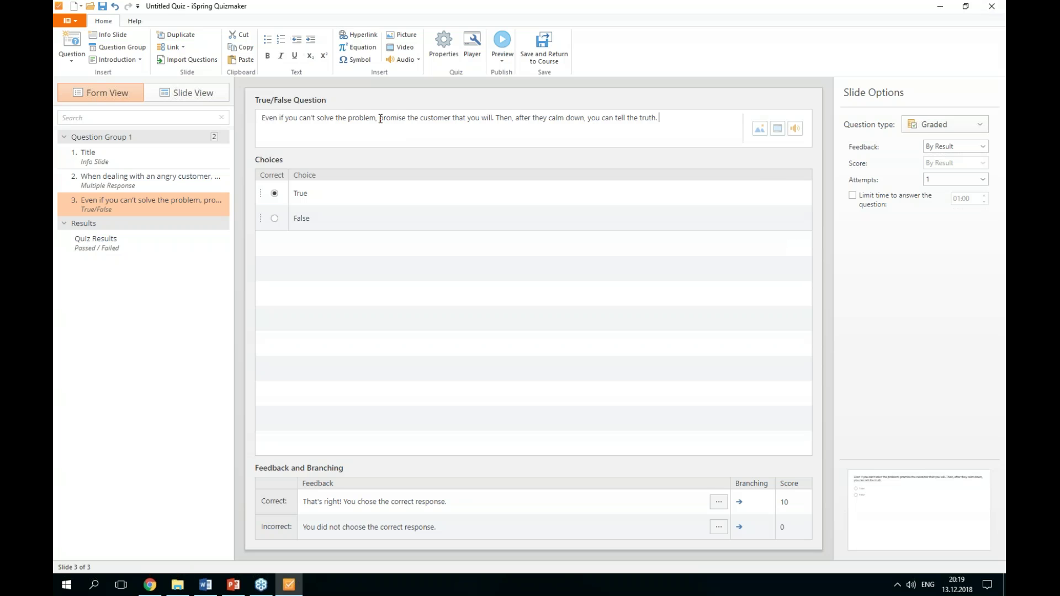
Attach the picture 2.bmp from the quizz folder to the True/False question.
click(760, 128)
click(488, 209)
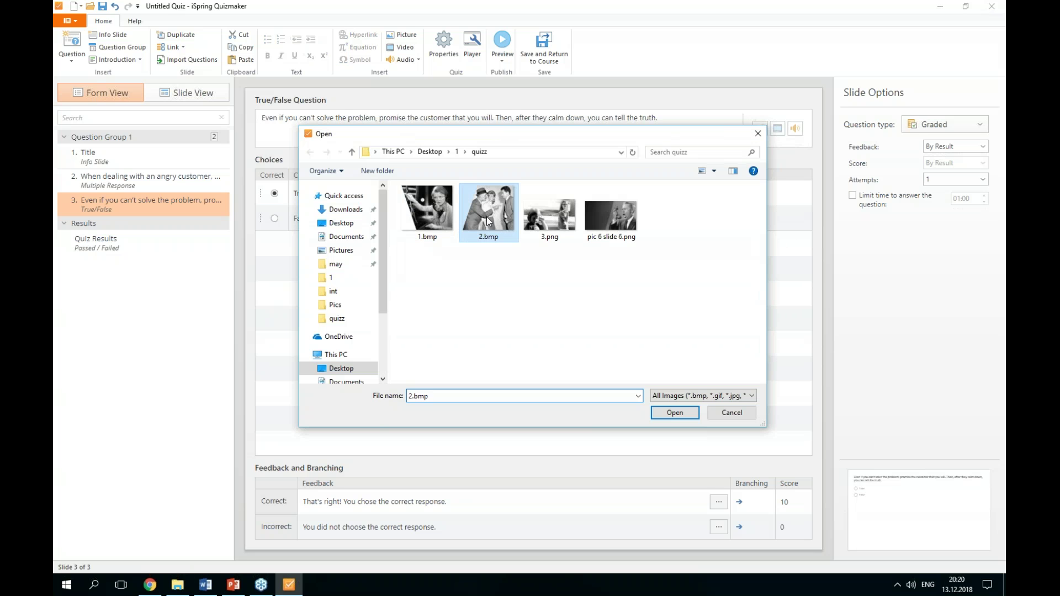
click(669, 406)
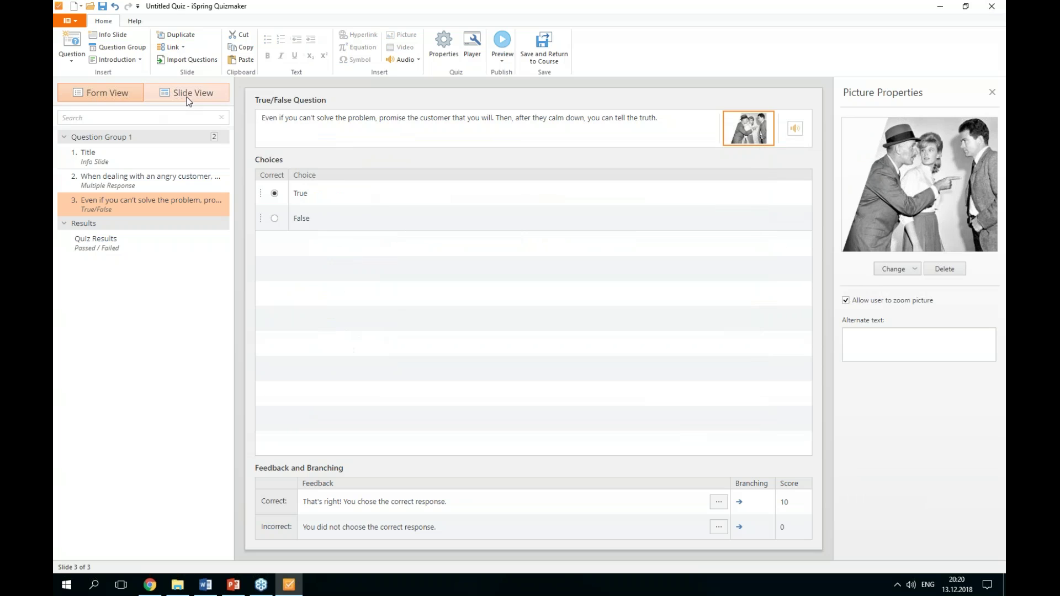
In Slide View, align the True/False question's picture with the slide's upper right corner and enlarge it to the full slide height.
click(187, 98)
click(743, 282)
drag(744, 283, 758, 268)
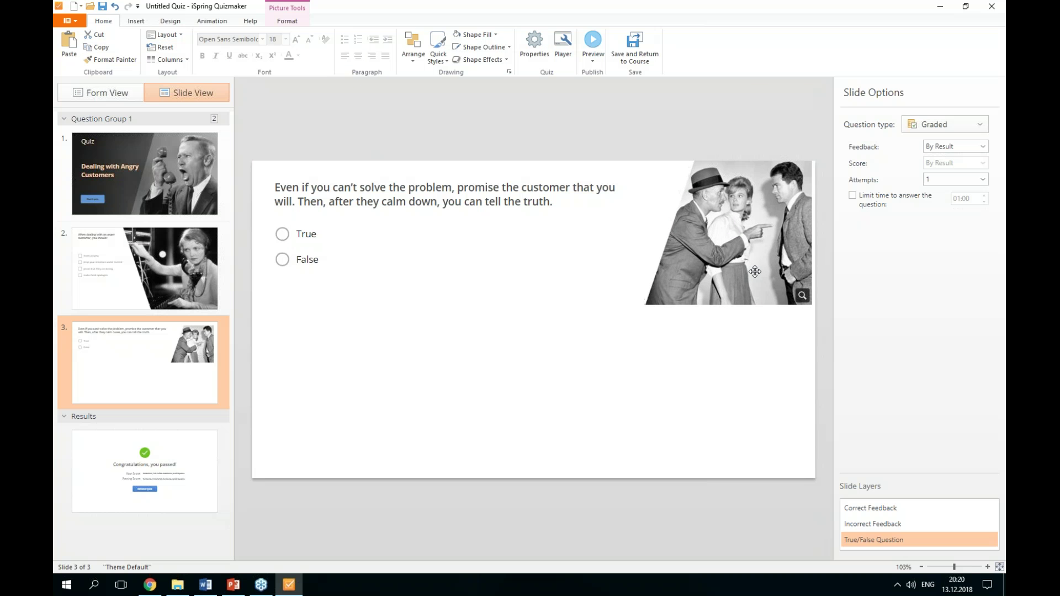
drag(648, 305, 512, 478)
Narrow the question text box so it wraps onto three lines beside the picture, and move the True and False choices down.
click(624, 194)
drag(627, 194, 524, 194)
click(446, 223)
drag(446, 222, 511, 259)
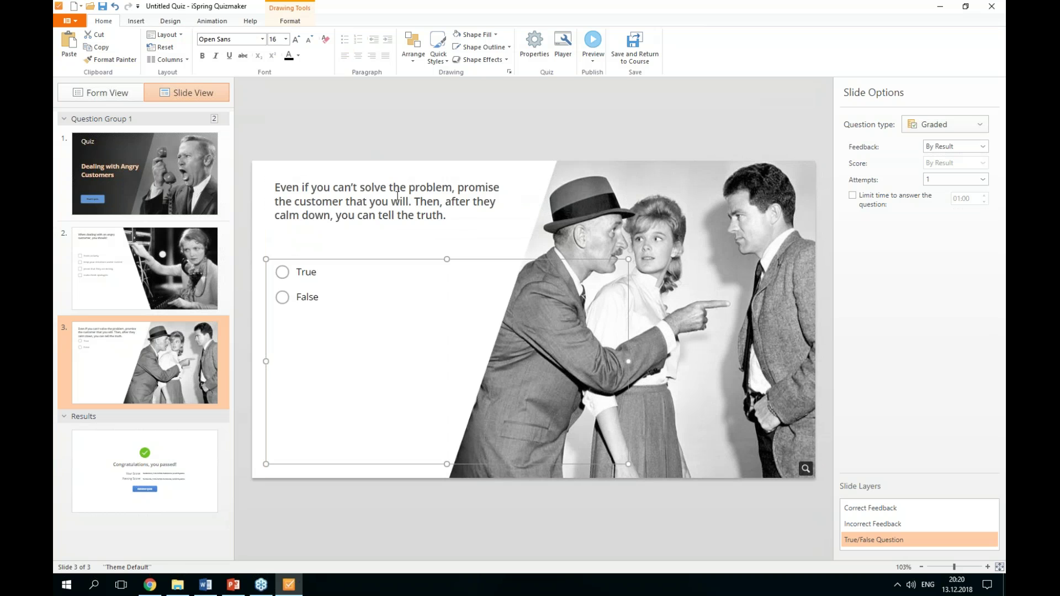
Return to Form View and add an Essay question after the True/False question.
click(106, 95)
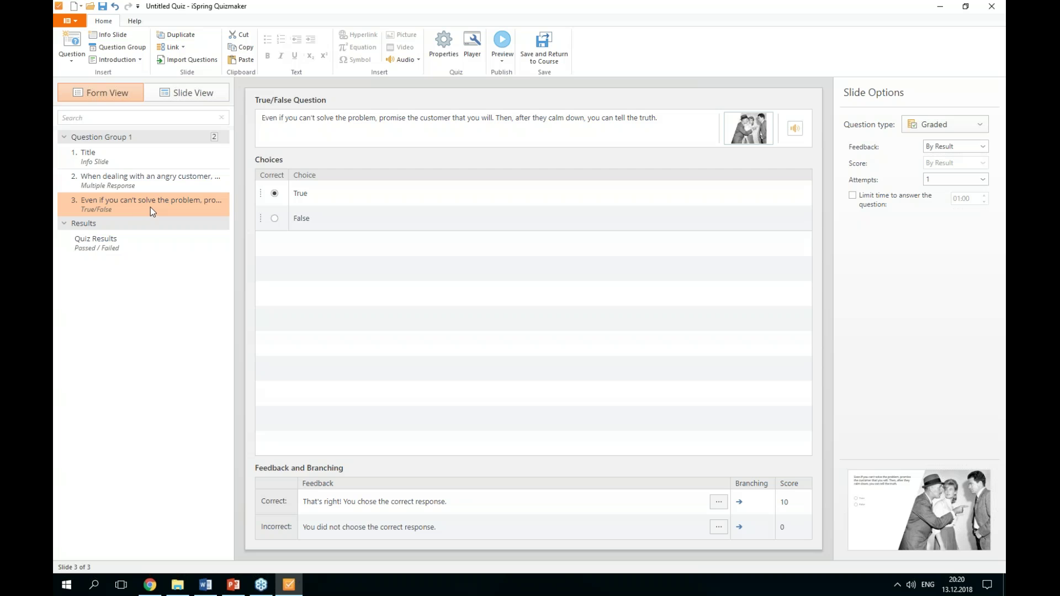
click(76, 66)
click(159, 260)
Replace the essay question's placeholder text with "Come up with a few phrases you can use to express verbal feedback:".
drag(362, 126, 241, 124)
key(BackSpace)
key(alt+Tab)
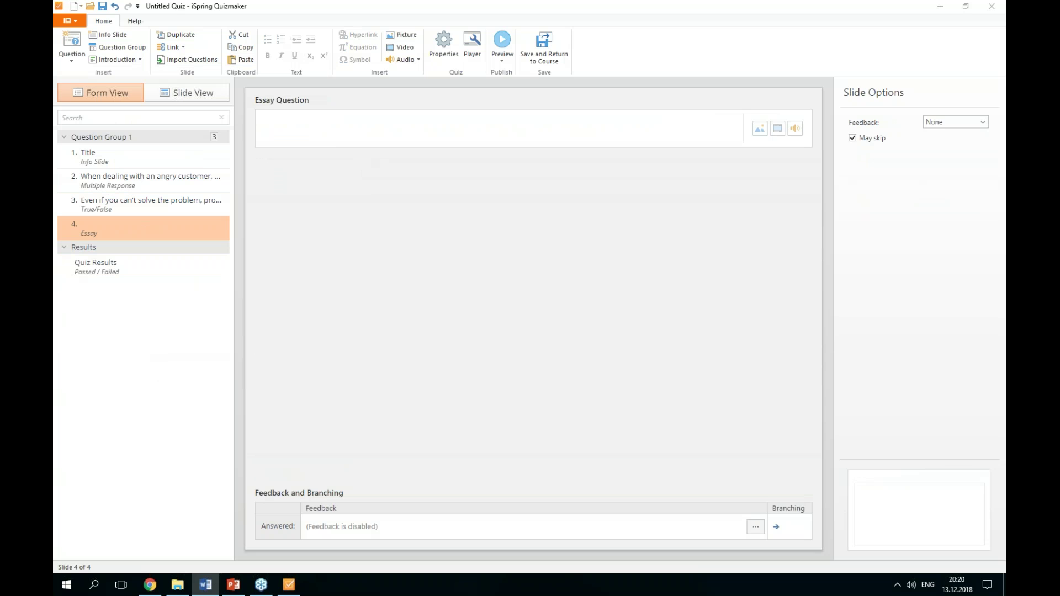
click(386, 125)
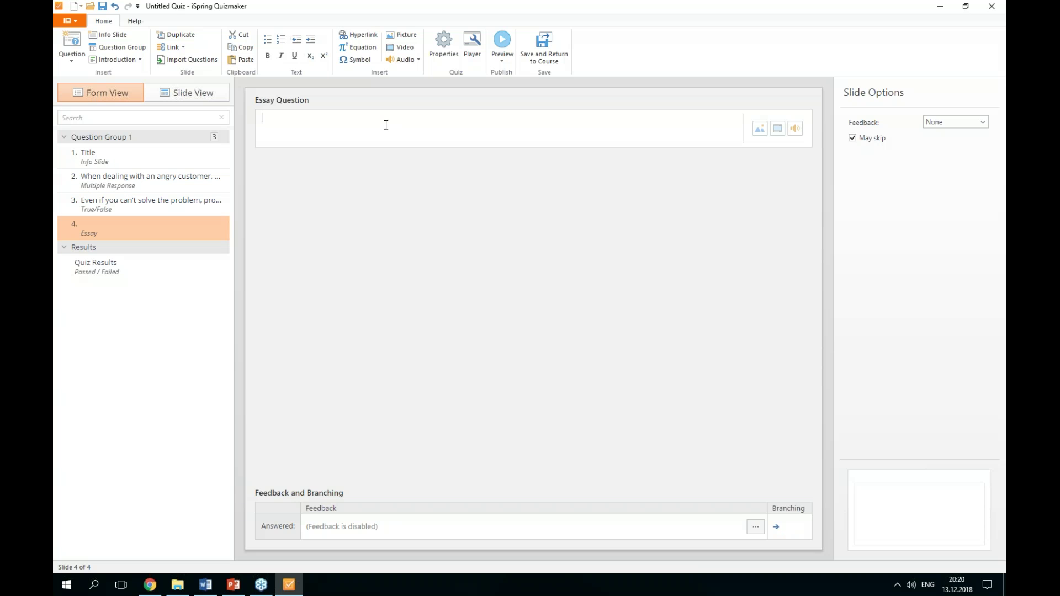
text(Come up with a few phrases you can use to express verbal feedback:)
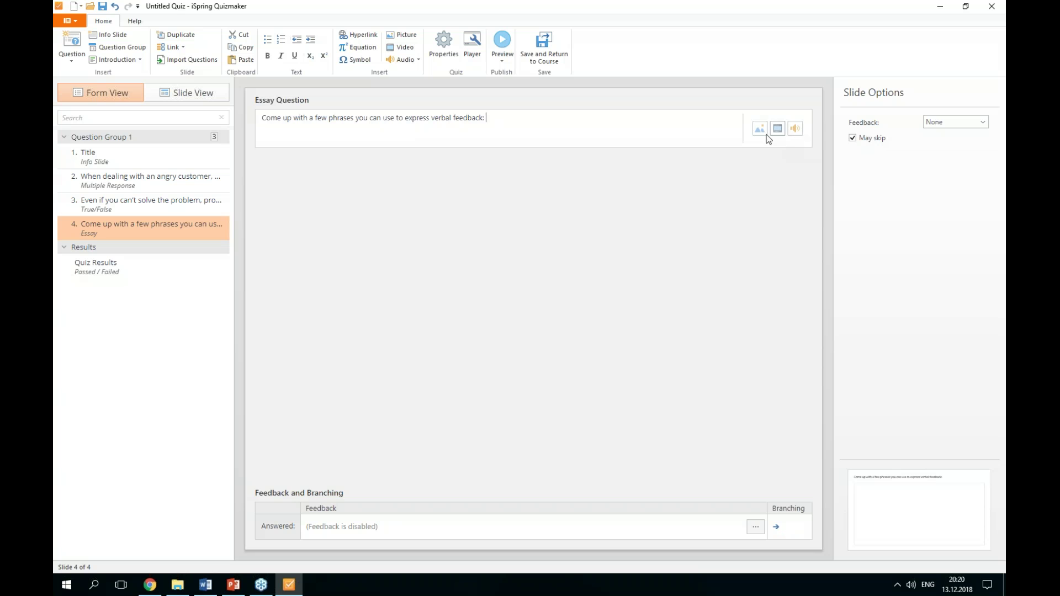
Attach the picture 3.png from the quizz folder to the essay question.
click(760, 130)
click(549, 215)
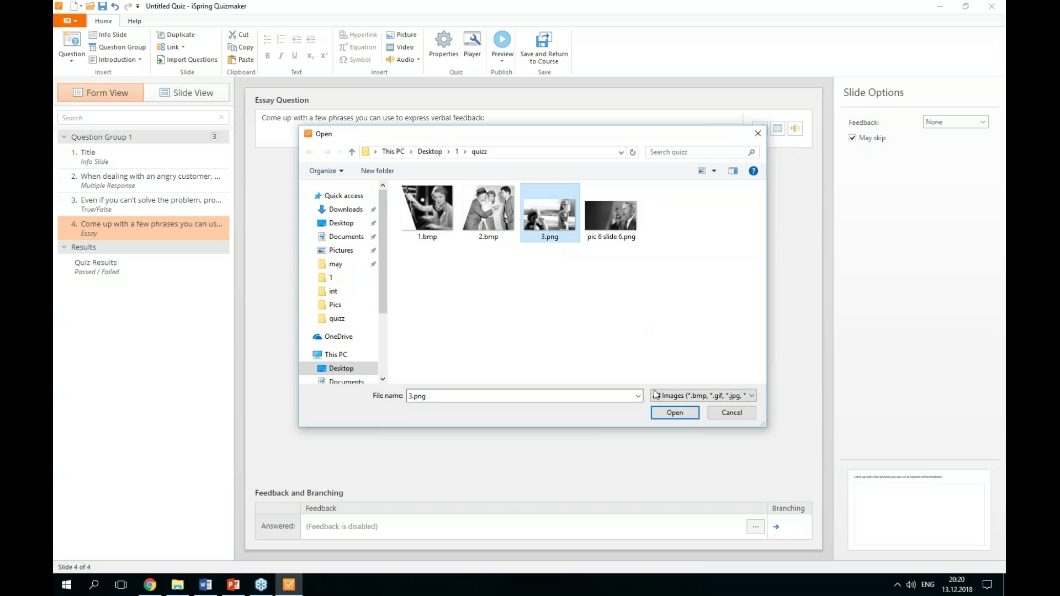
click(674, 413)
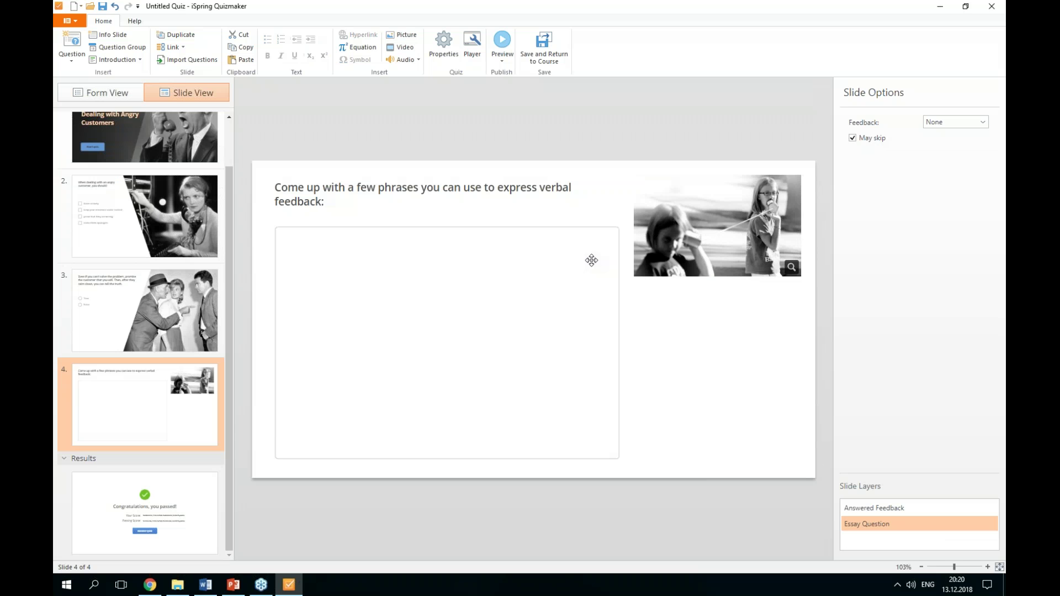
In Slide View, enlarge the essay picture to cover the whole slide and send it to the back behind the question text.
drag(656, 270, 252, 489)
right_click(377, 424)
mouse_move(449, 339)
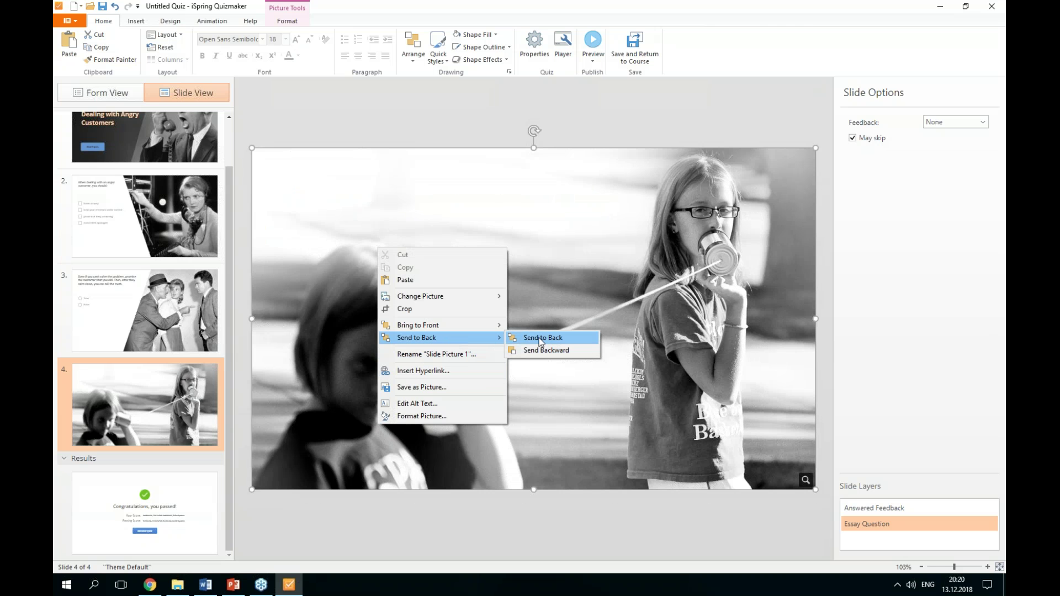
click(534, 335)
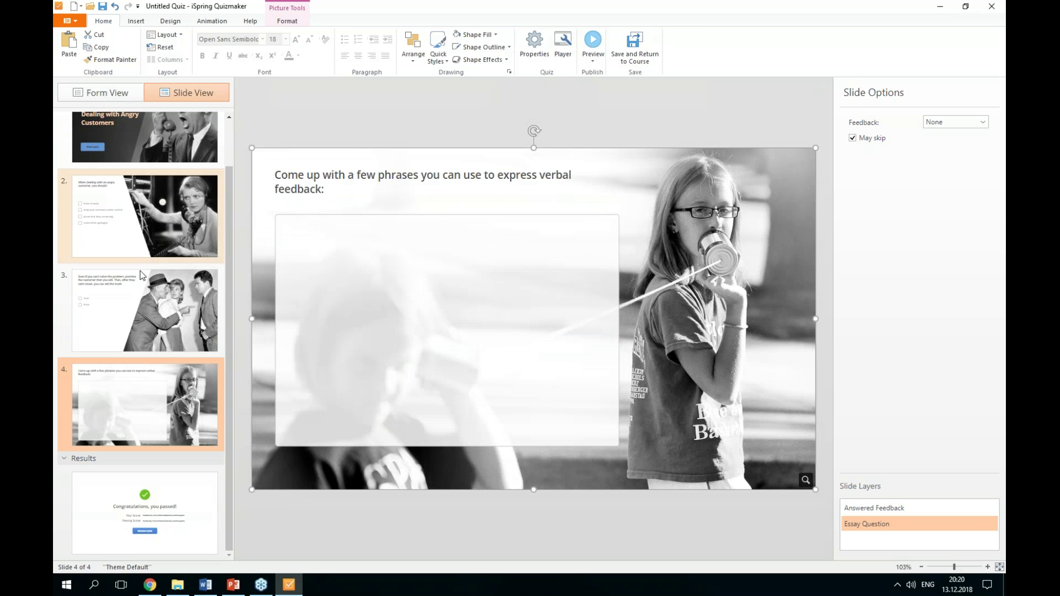
Review the finished title, multiple response, True/False and essay slides, comparing Form View with Slide View.
click(150, 325)
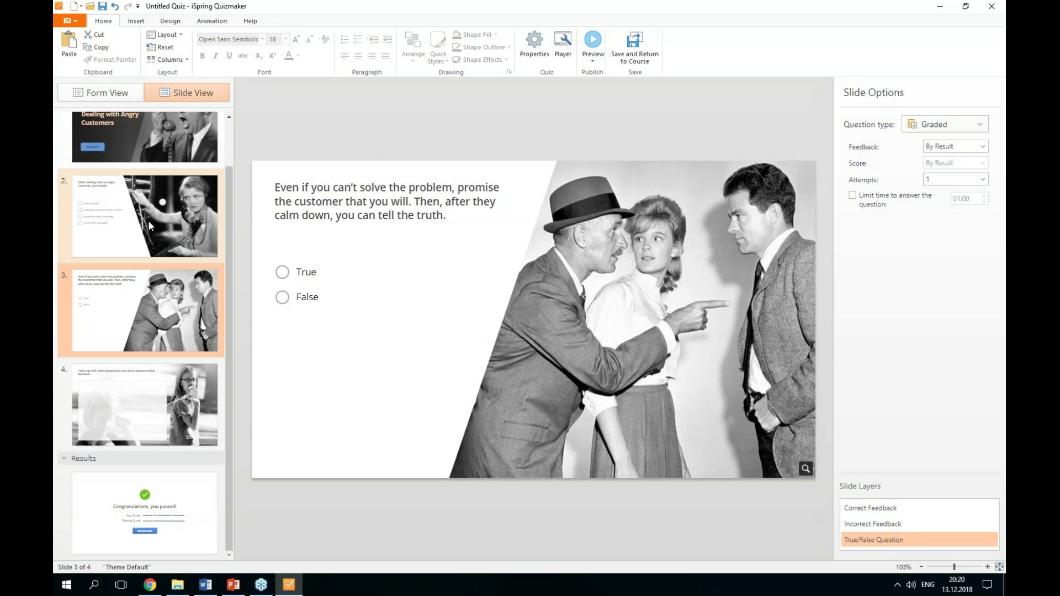
click(148, 220)
click(140, 141)
click(102, 92)
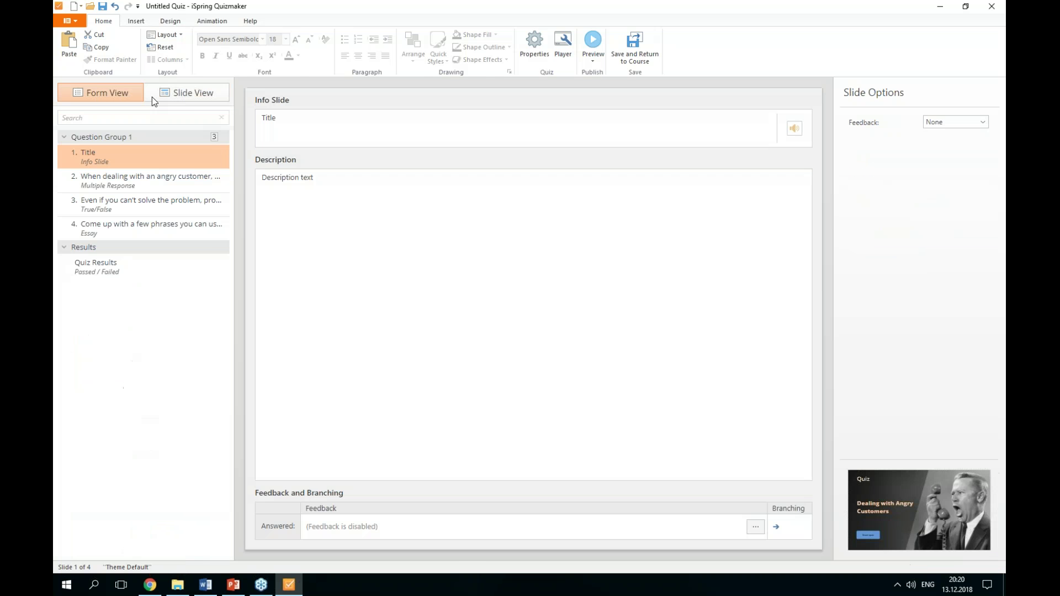
click(186, 93)
click(171, 260)
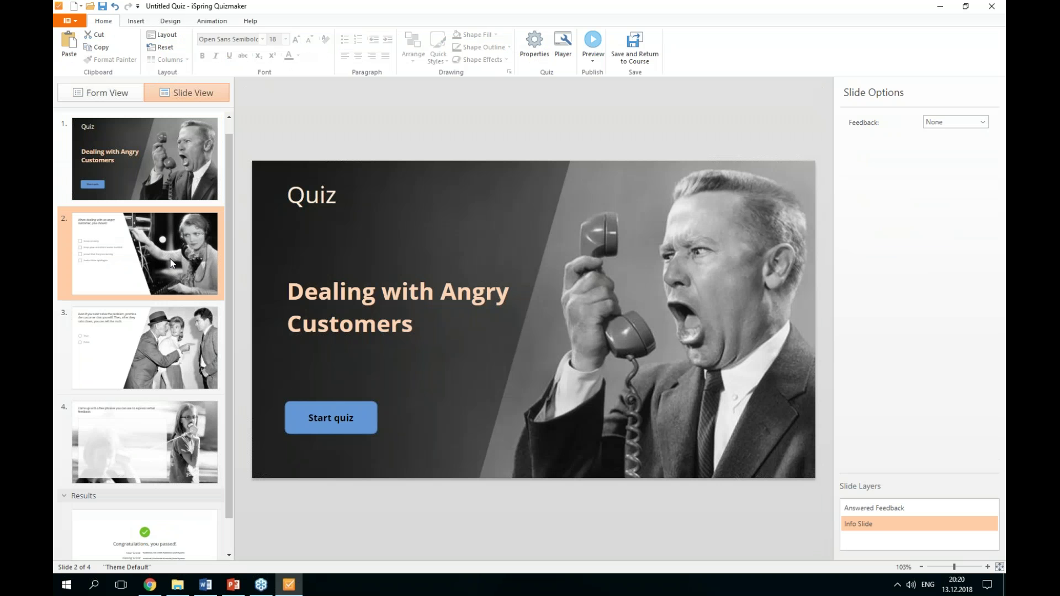
click(171, 324)
click(168, 430)
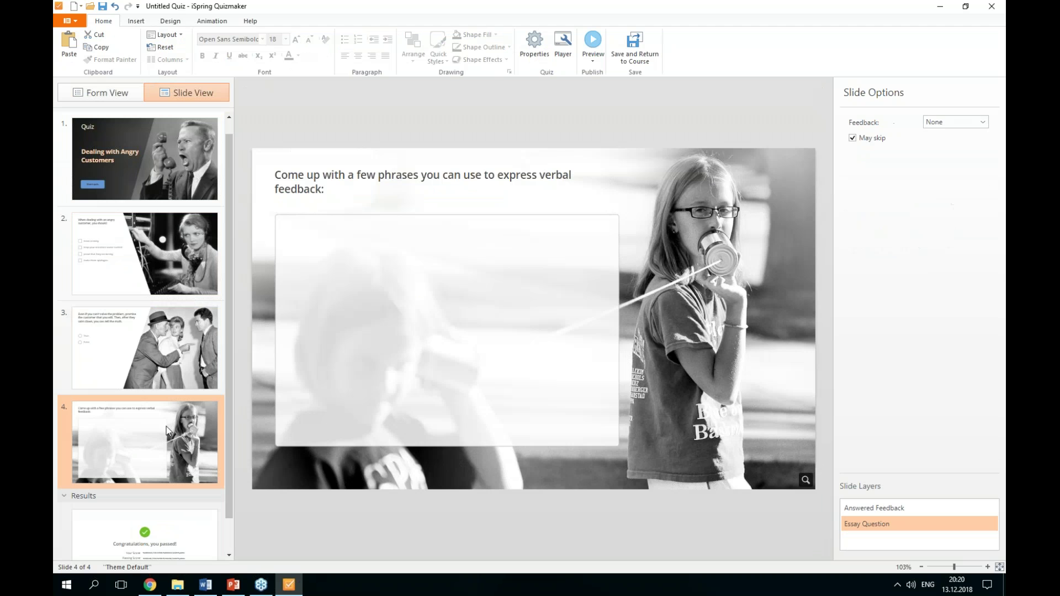
Try the quiz reporting options for sending results to the instructor and to the user's email, and close the quiz properties without saving.
click(92, 97)
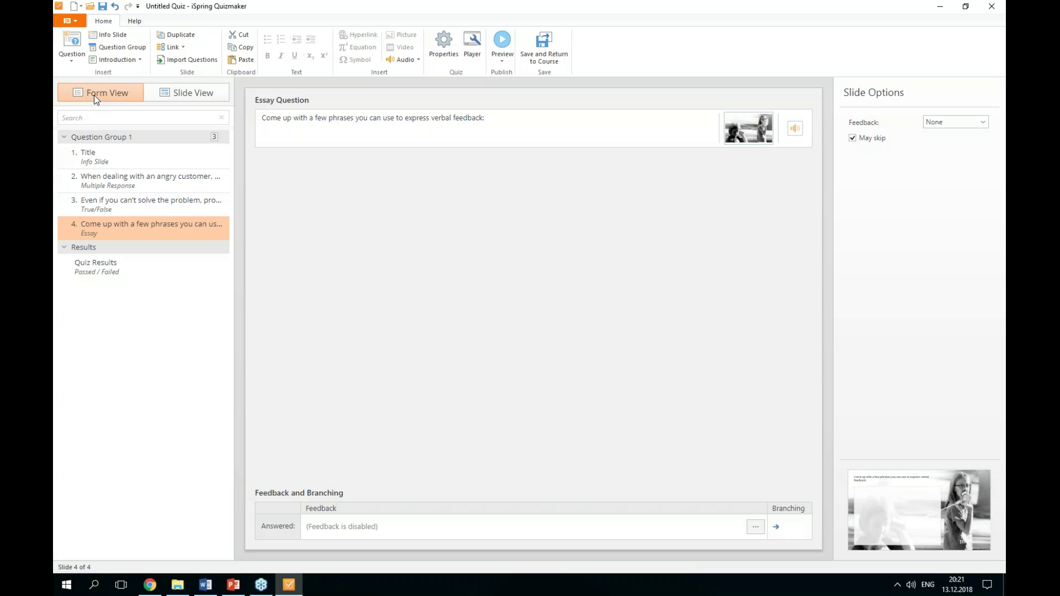
click(442, 51)
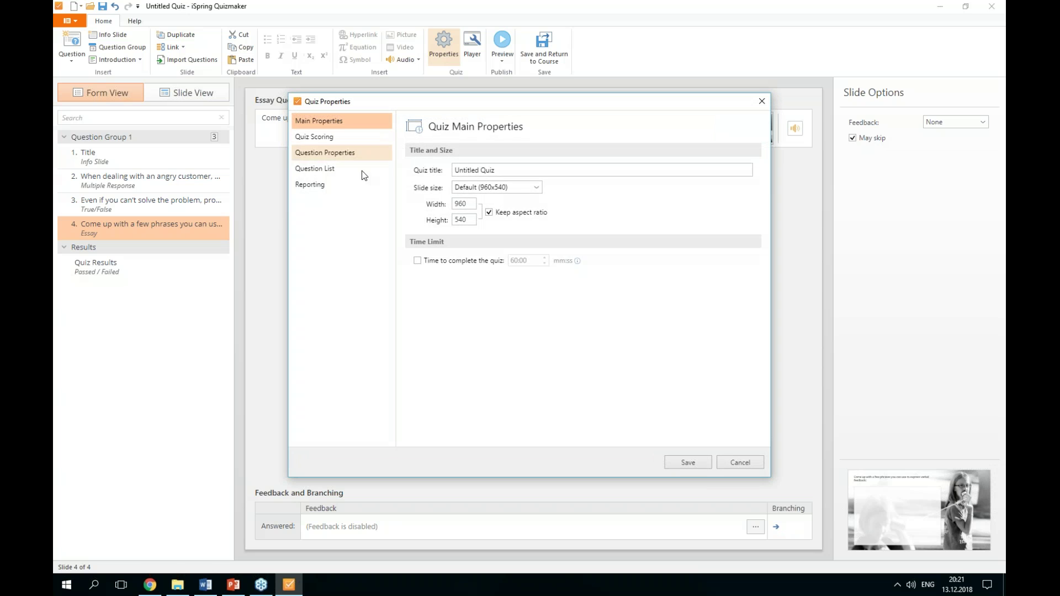
click(317, 190)
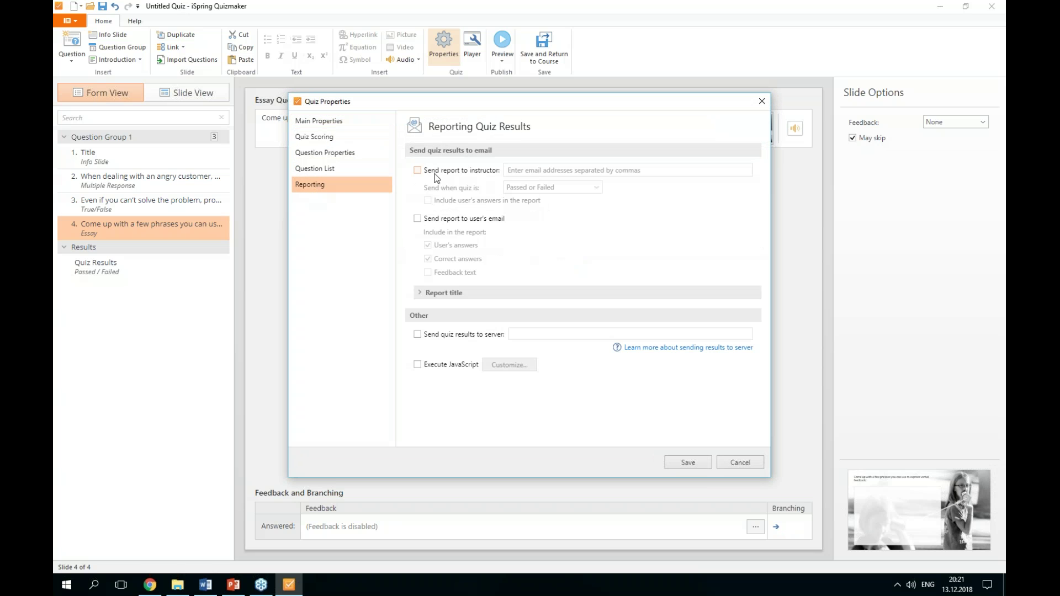
click(417, 171)
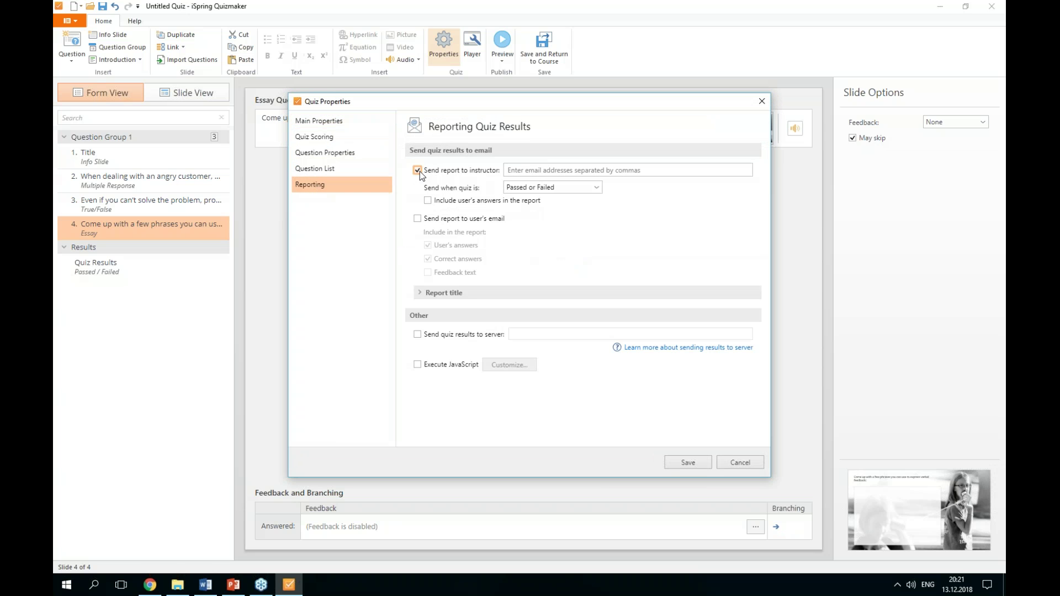
click(528, 170)
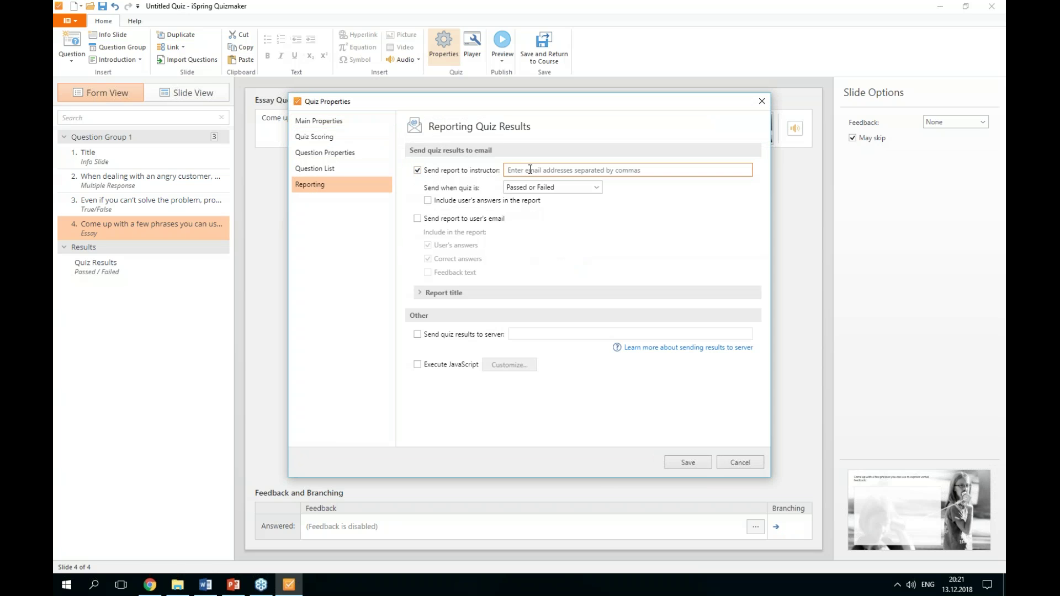
click(417, 170)
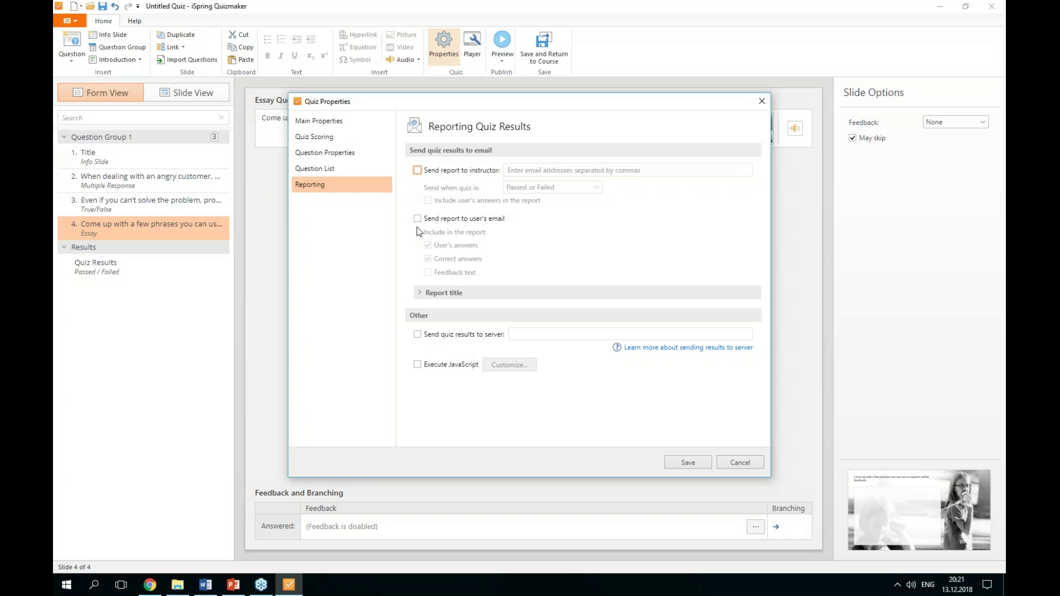
click(418, 219)
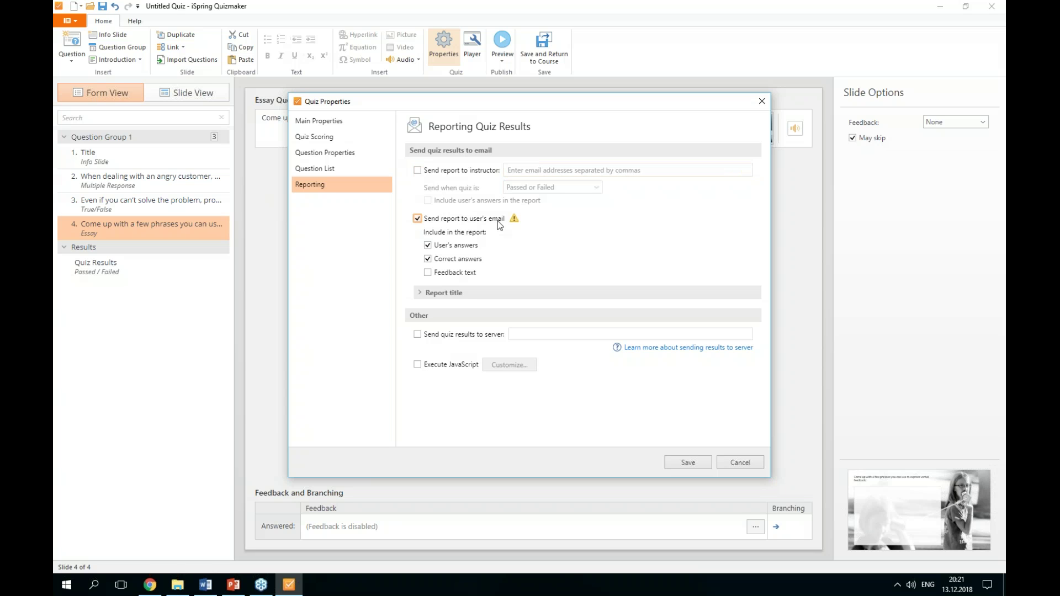
click(767, 101)
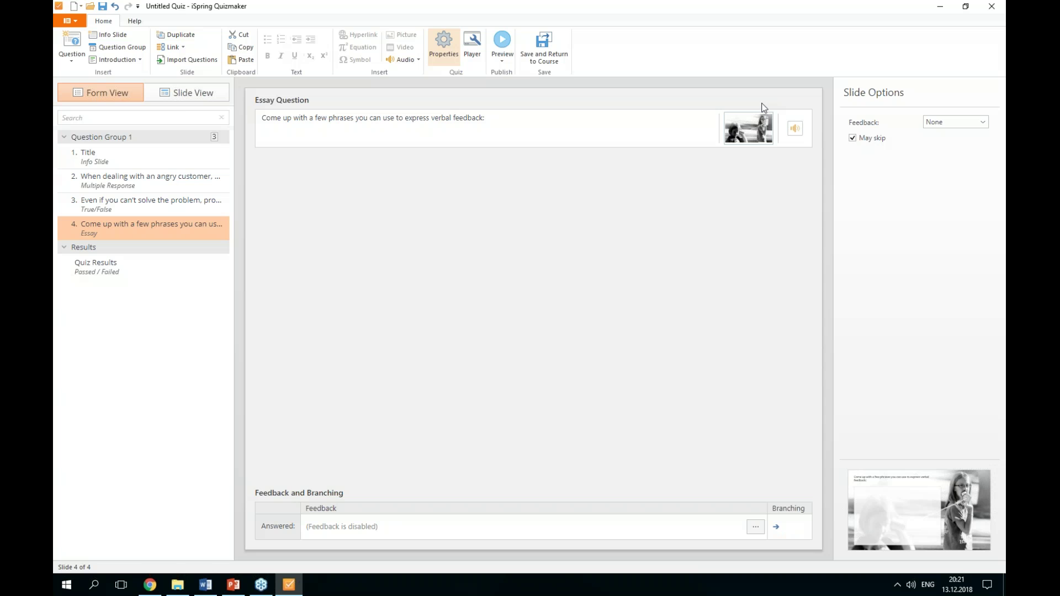
Add a User Info form to the start of the quiz, look over its fields, and remove it again.
click(116, 59)
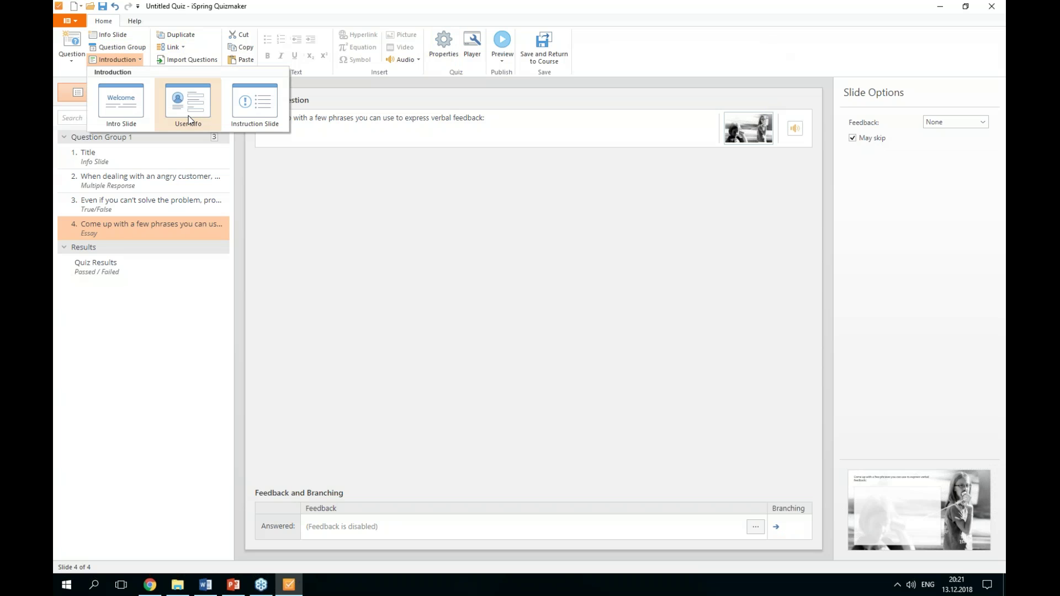
click(139, 163)
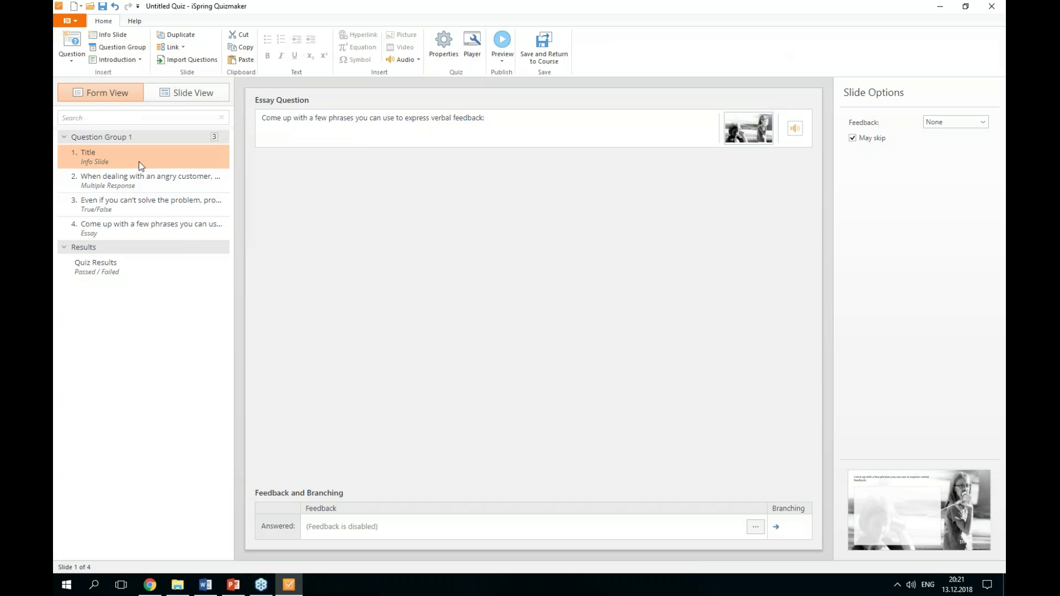
click(115, 59)
click(194, 108)
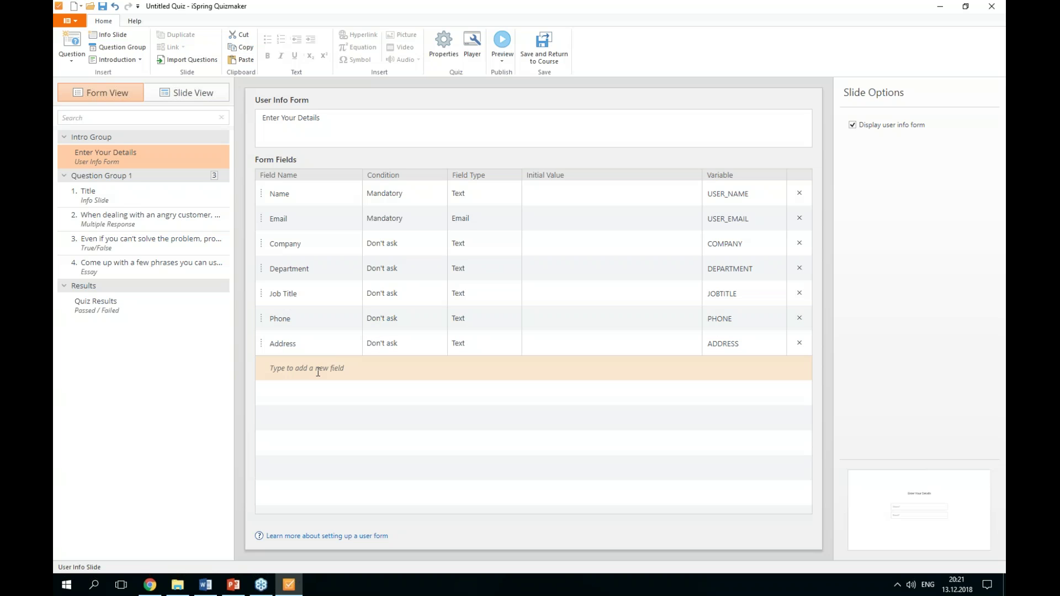
right_click(163, 156)
click(233, 233)
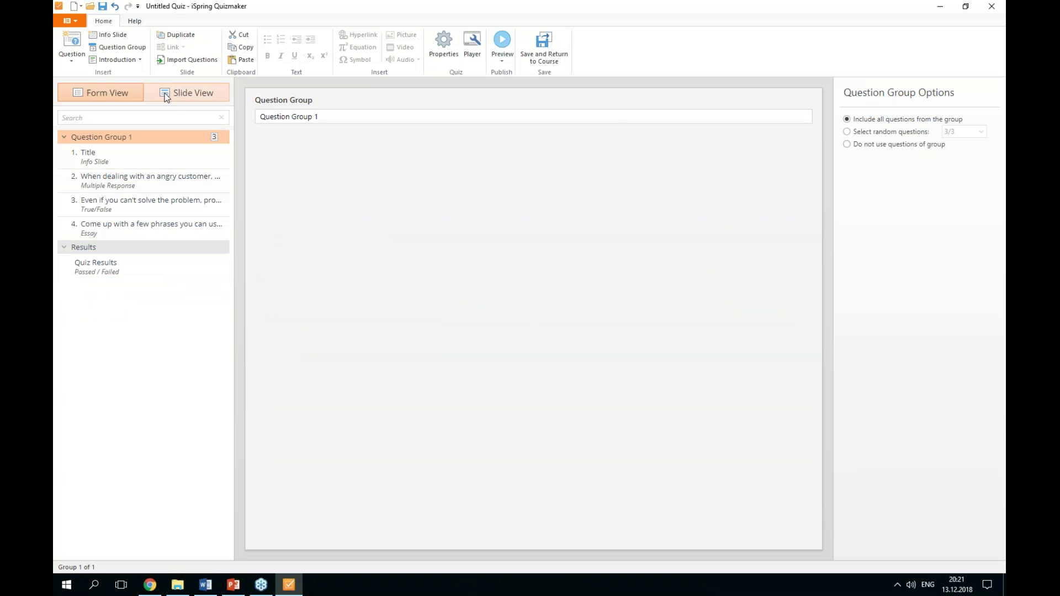
Save the quiz into the PowerPoint course and open the settings for publishing the presentation.
click(554, 64)
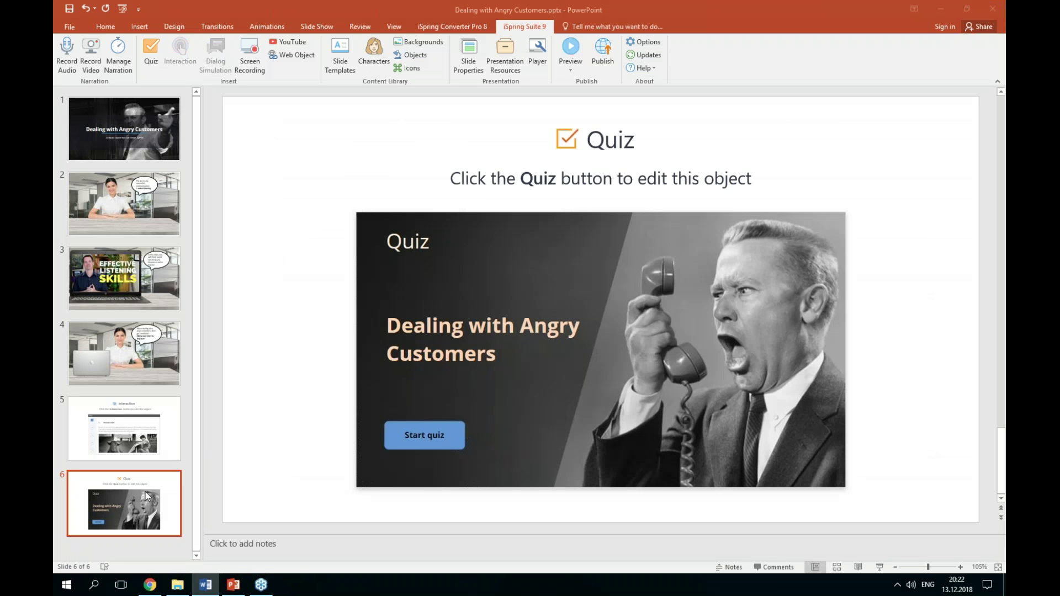
click(604, 66)
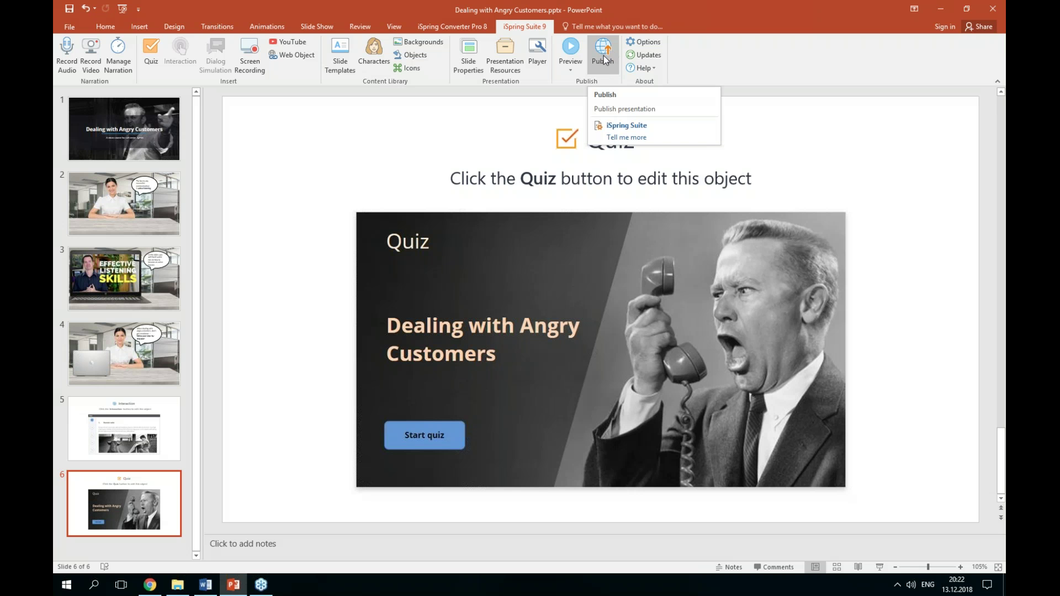
click(604, 59)
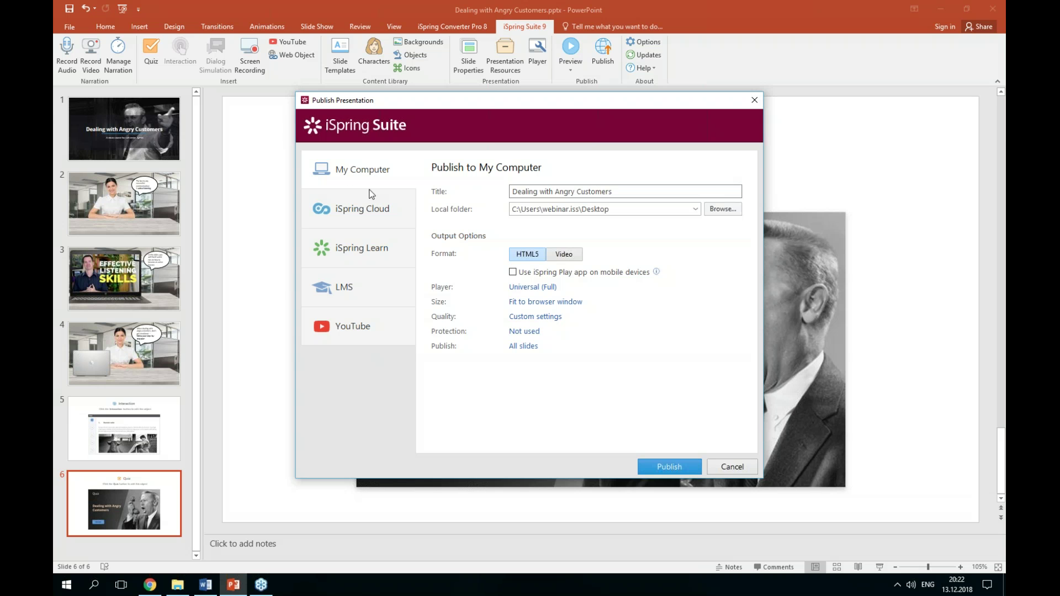
Compare the iSpring Learn, LMS and YouTube publishing options, then publish the course to iSpring Learn, overwriting the existing resource.
click(377, 249)
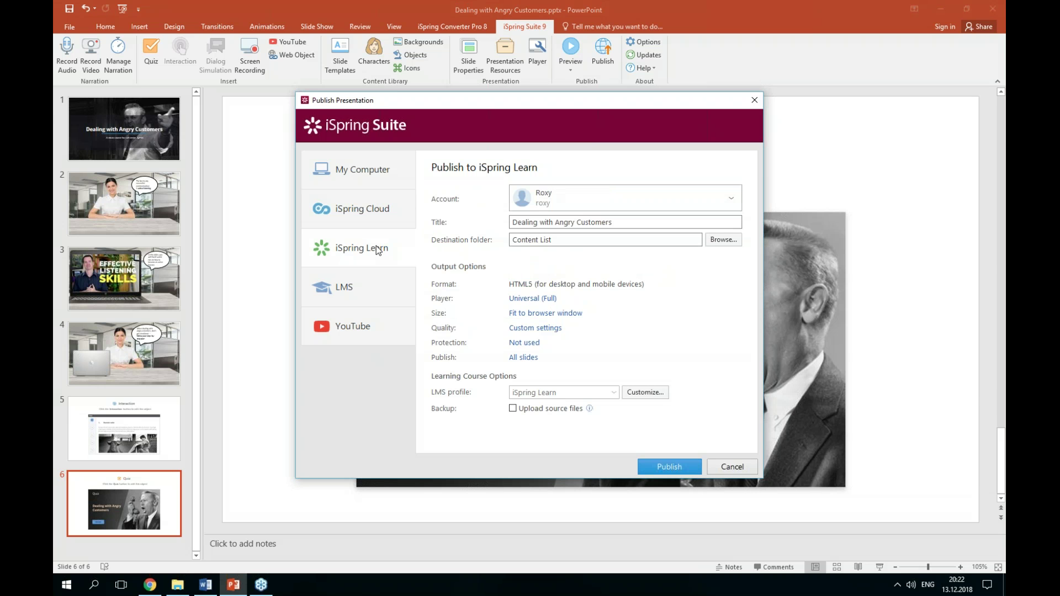
click(374, 302)
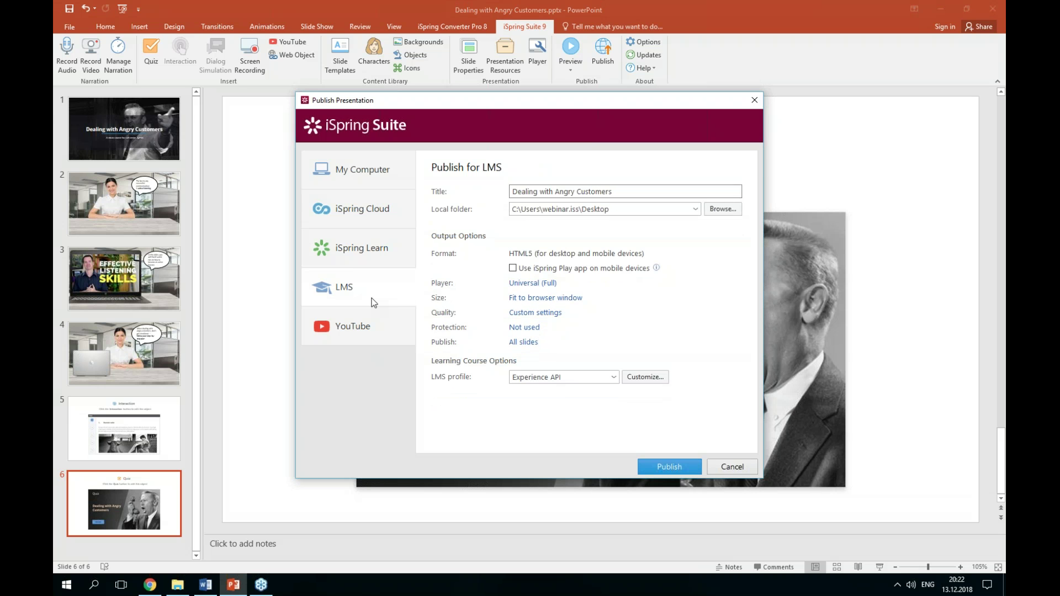
click(374, 333)
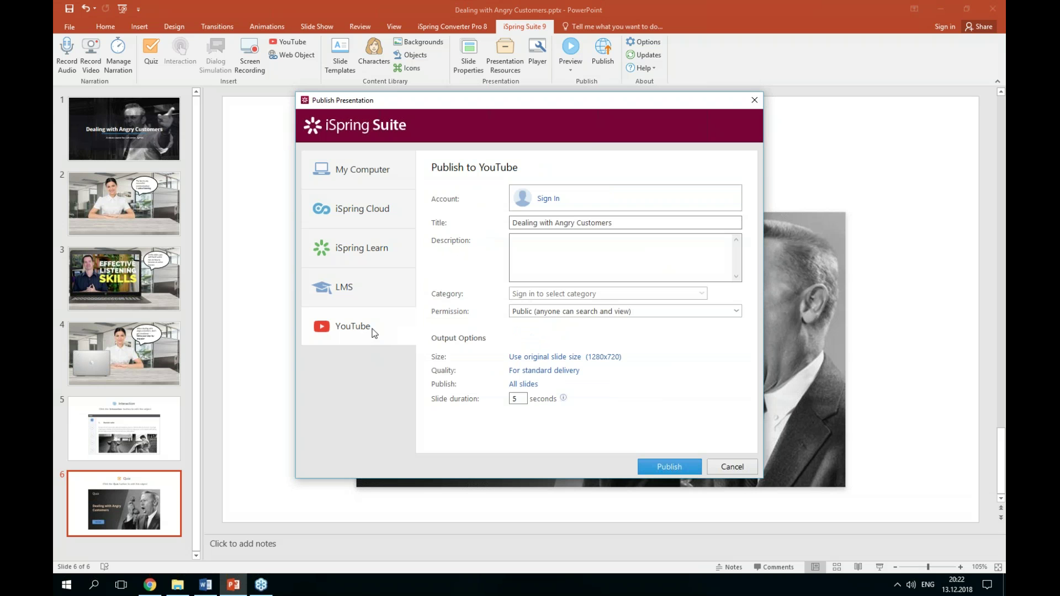
click(362, 260)
click(668, 467)
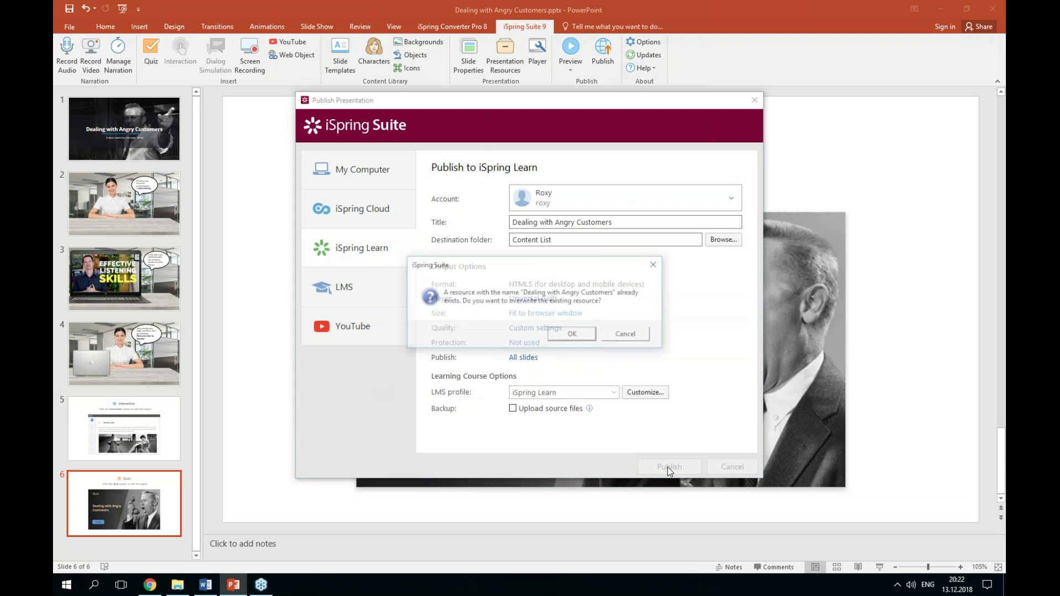
click(571, 335)
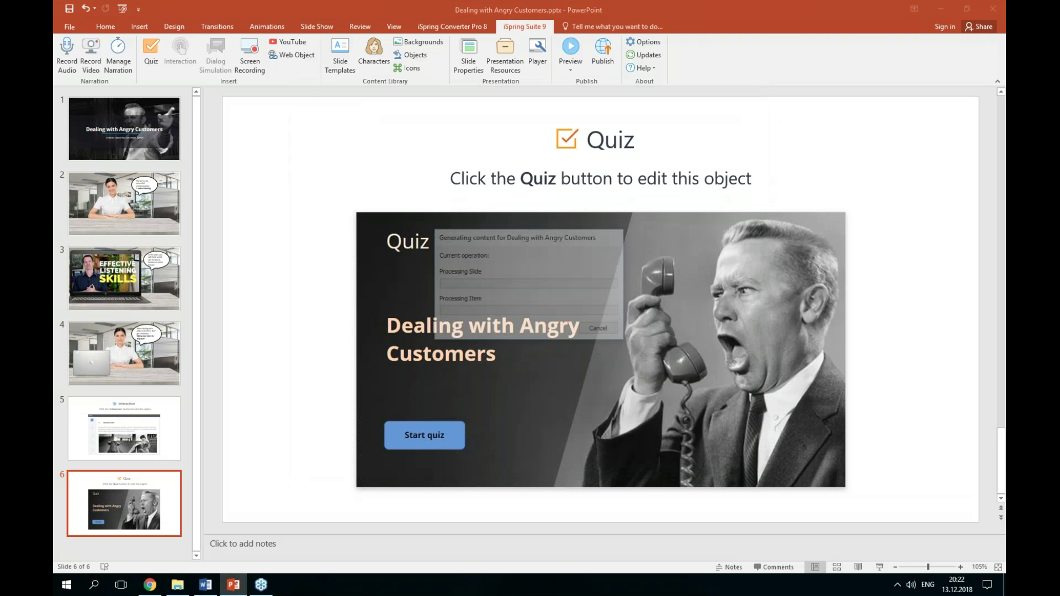
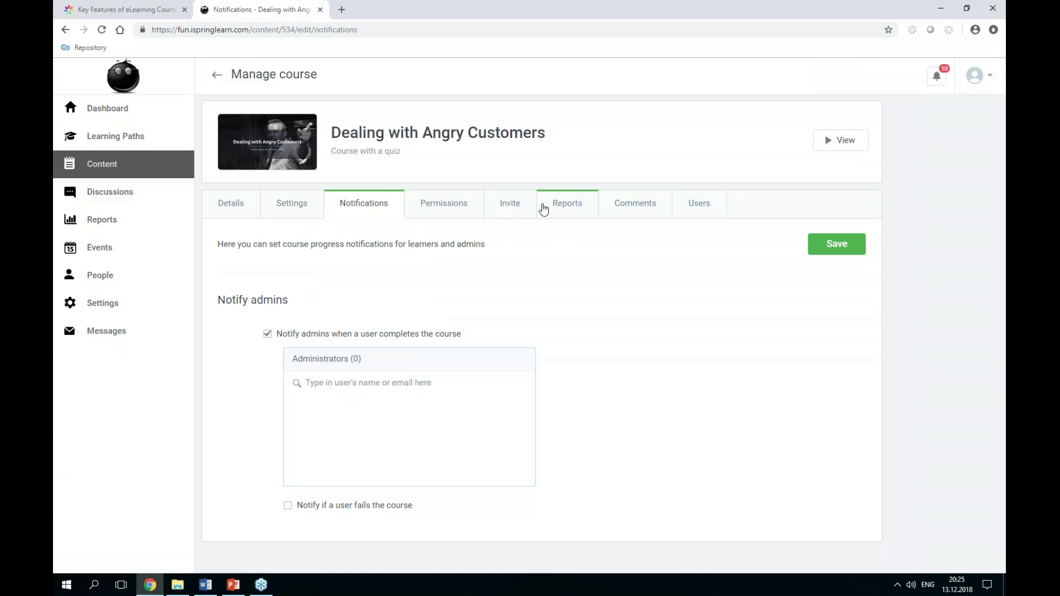
Look through the course's available report types, its comments and its list of assigned users in iSpring Learn.
click(557, 208)
click(415, 307)
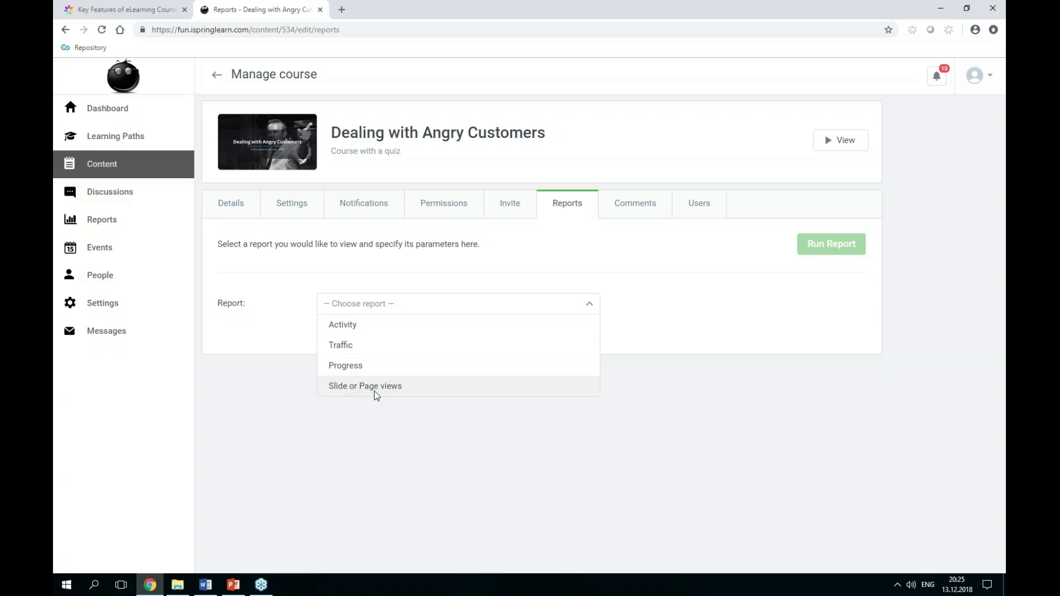
click(643, 210)
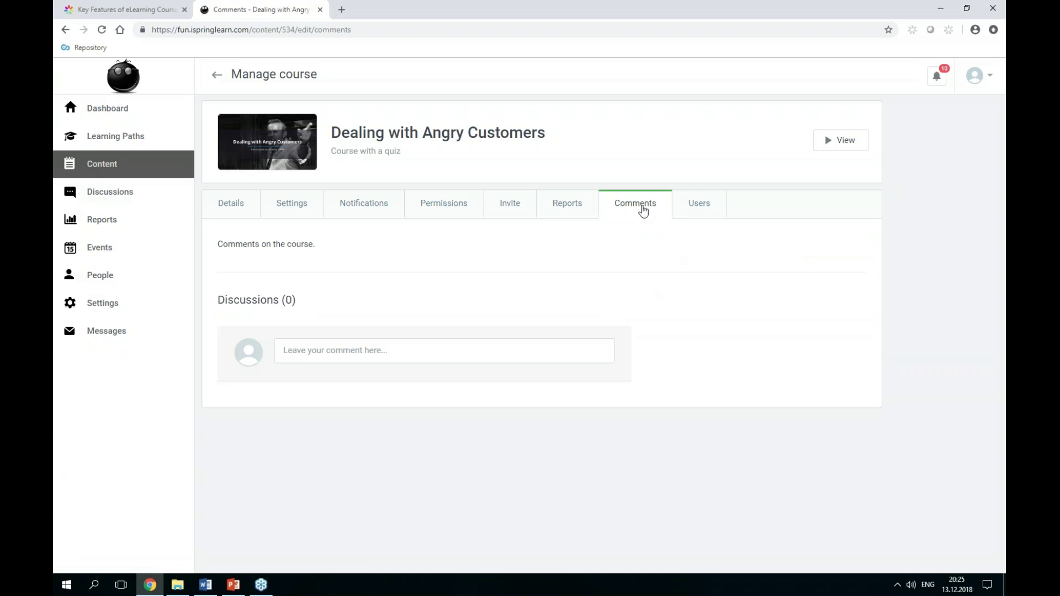
click(697, 204)
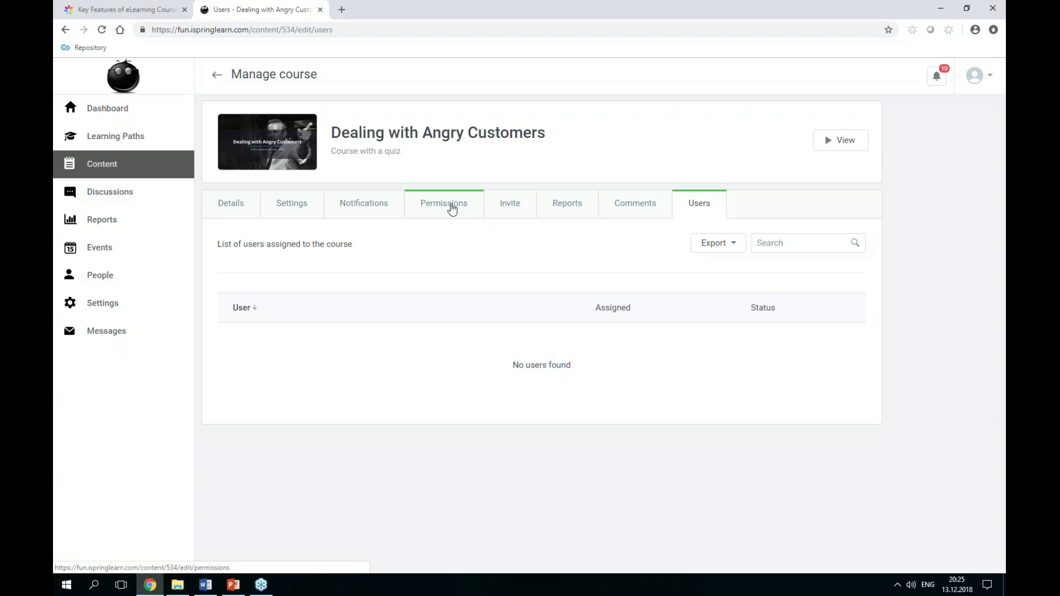
Assign the course privately to a single Support Org. user as Required and save the permissions.
click(447, 207)
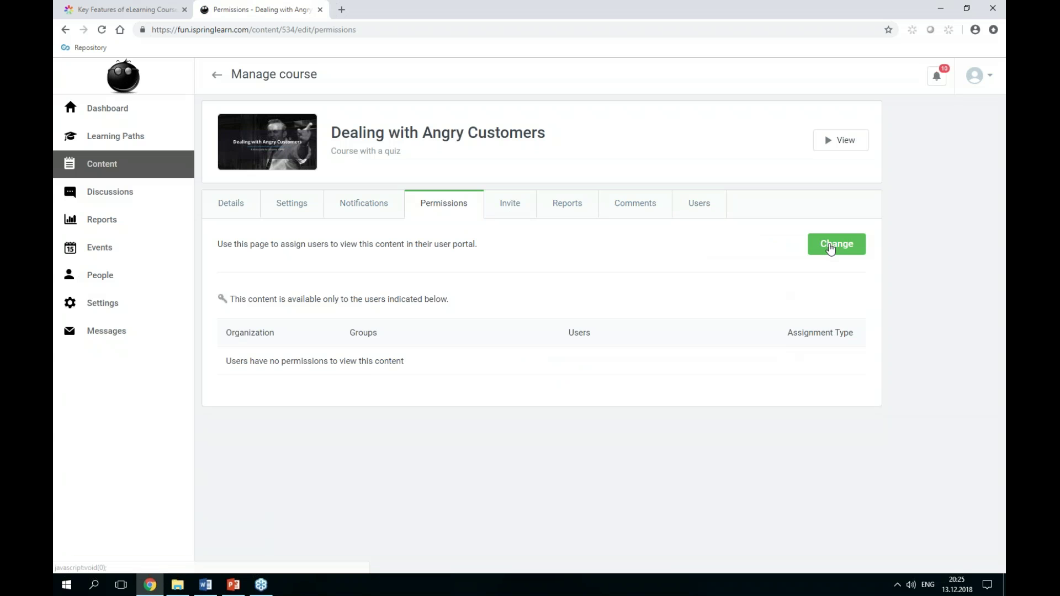
click(835, 244)
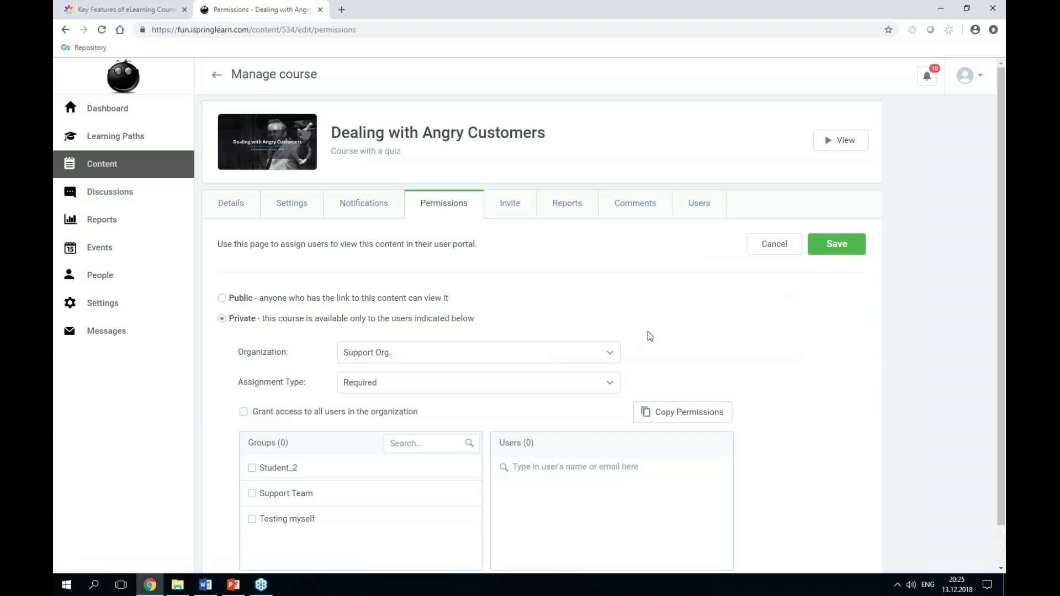
scroll(648, 331, down, 1)
click(436, 314)
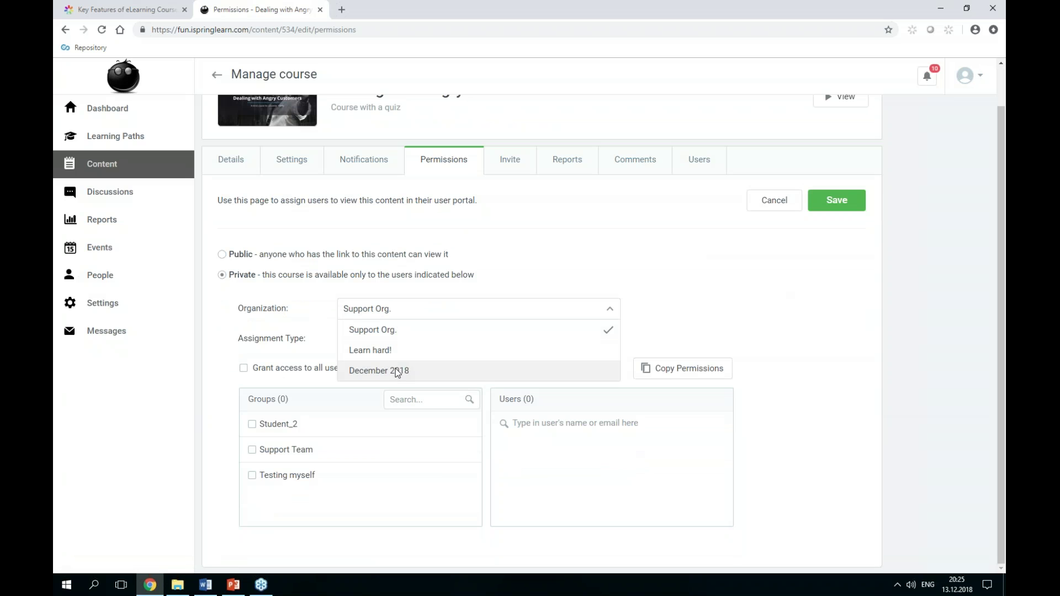
click(633, 283)
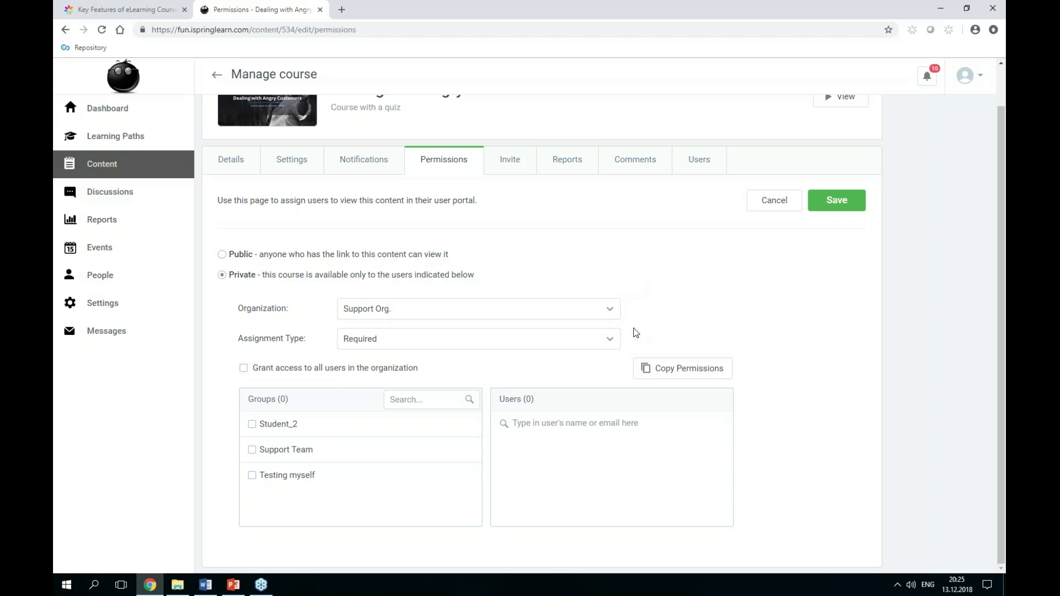
click(532, 430)
text(john)
click(549, 440)
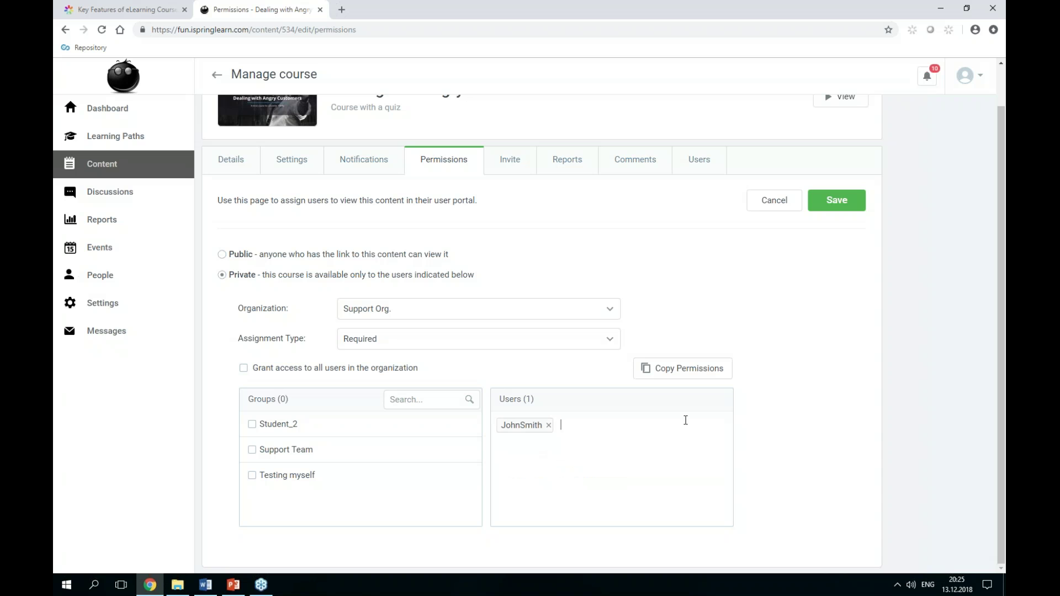
click(841, 204)
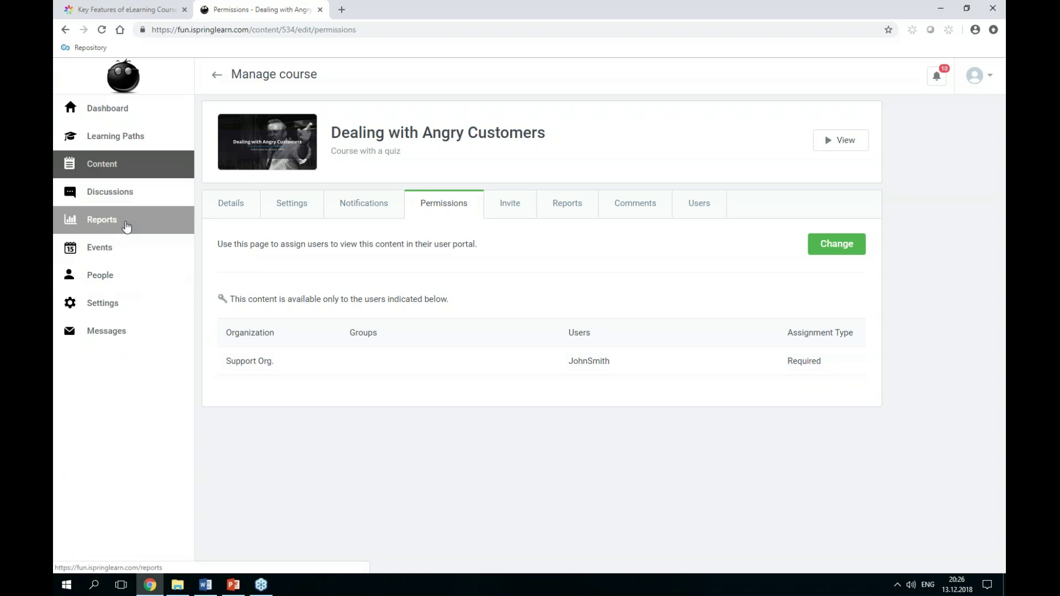
Start a Performance Summary report covering all organizations, all groups and the All Time date range.
click(126, 225)
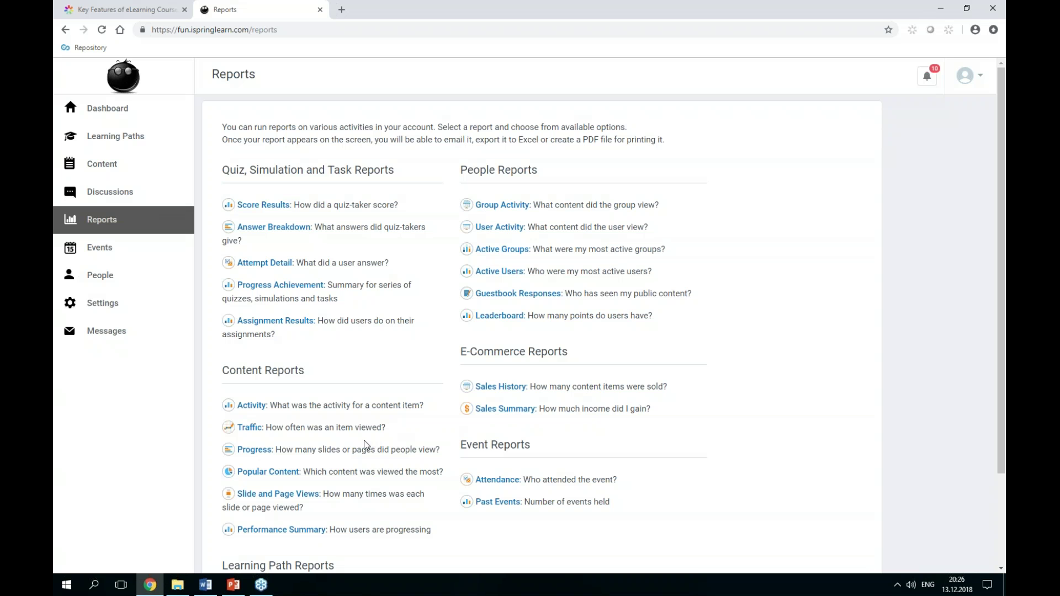
scroll(362, 448, down, 2)
click(291, 415)
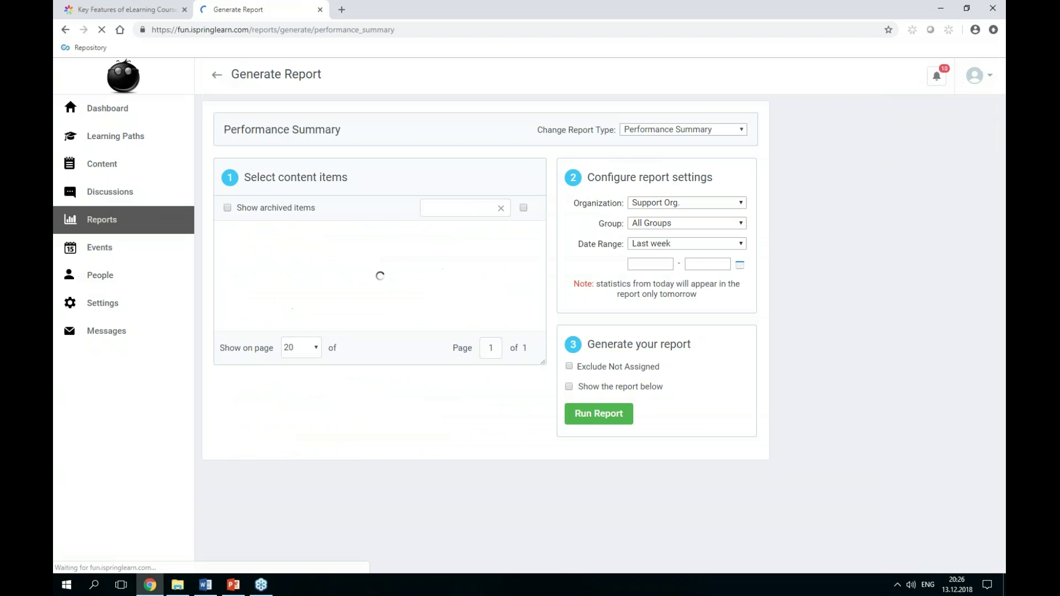
click(679, 203)
click(683, 215)
click(667, 223)
click(678, 234)
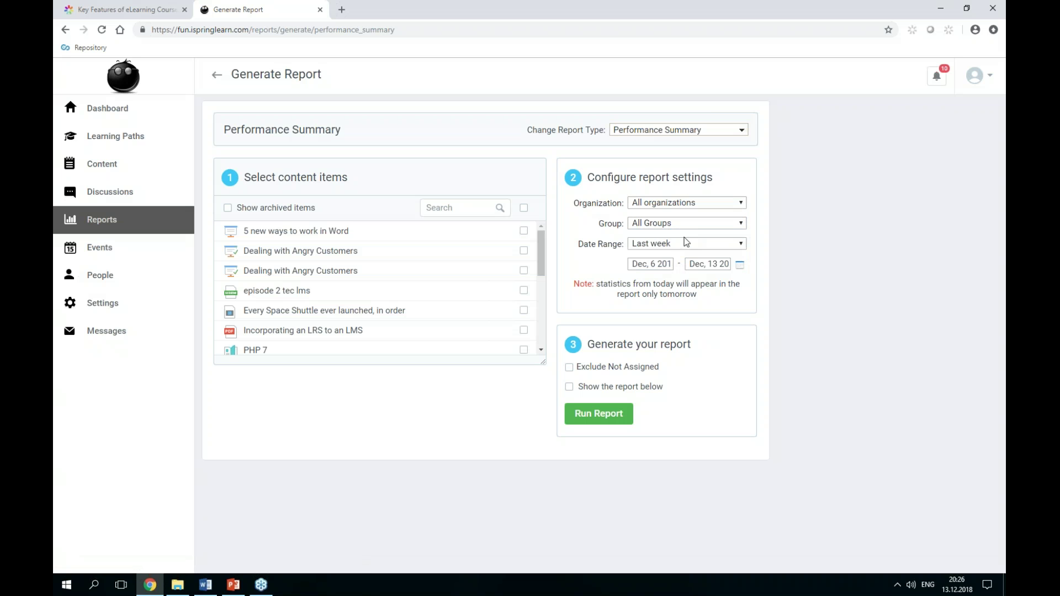
click(670, 243)
click(670, 255)
Include every content item, run the Performance Summary report with its results shown below, and review them.
click(523, 207)
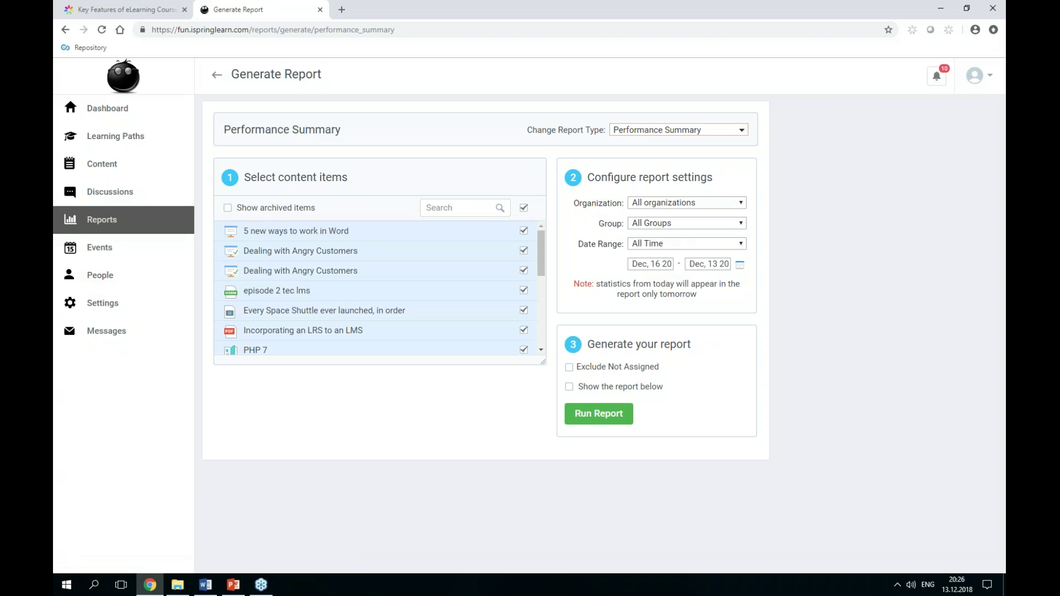
click(569, 386)
click(595, 418)
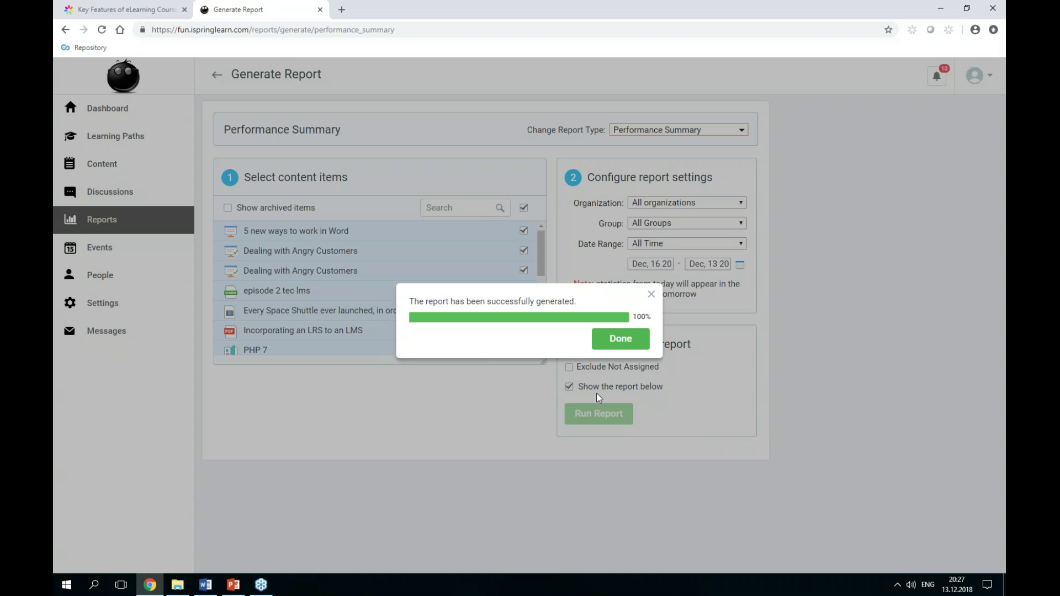
click(639, 340)
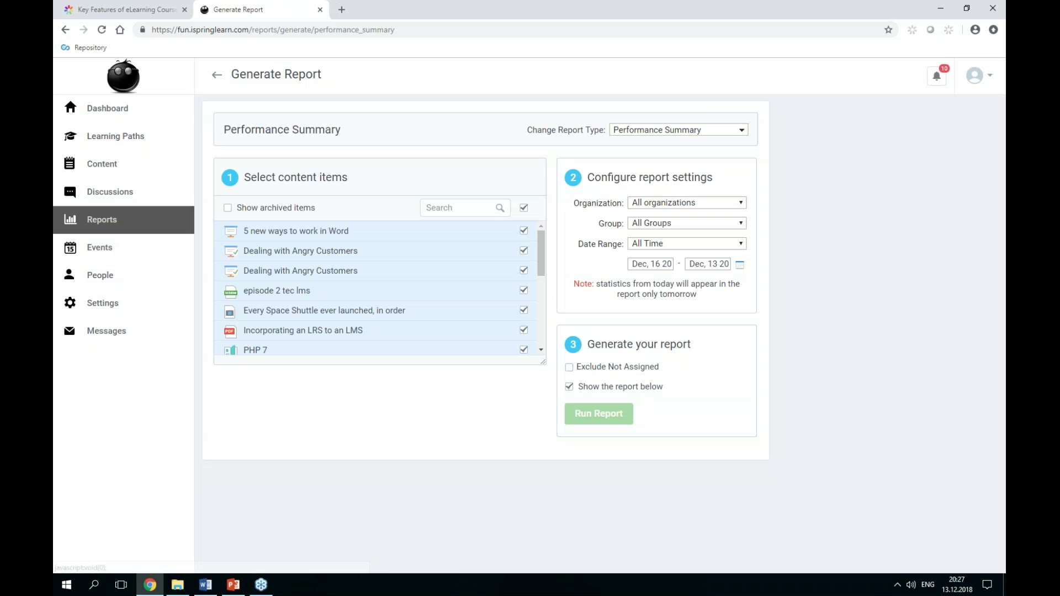
scroll(786, 320, down, 4)
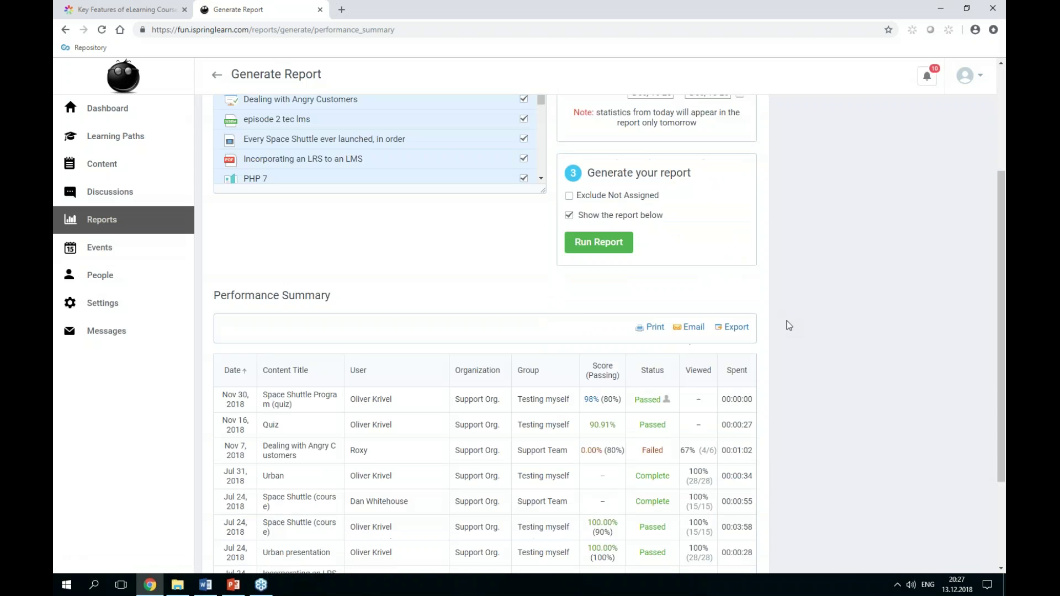
scroll(786, 325, down, 2)
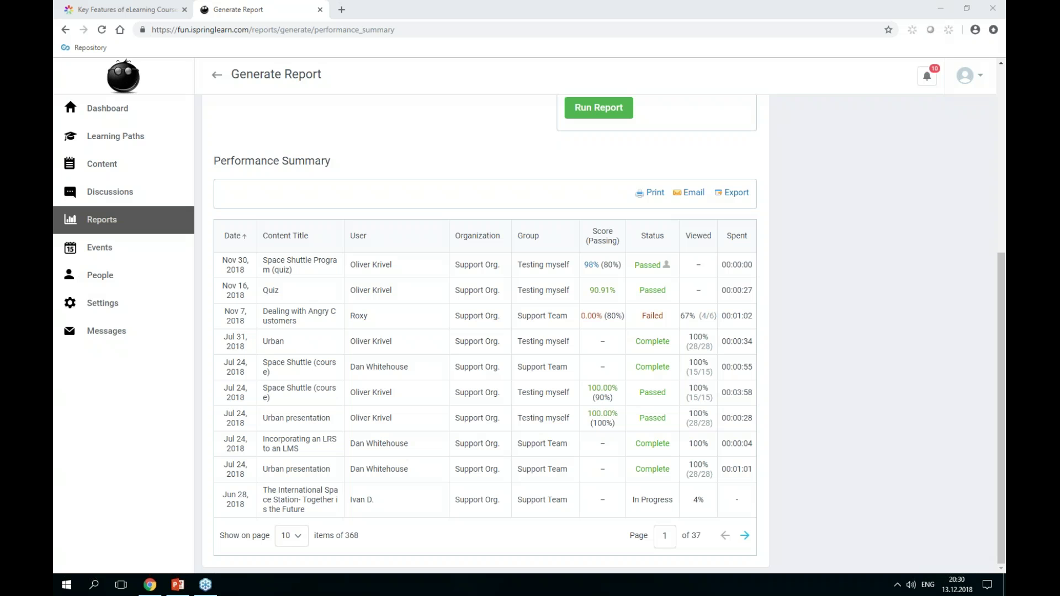
Switch to the PowerPoint course, take its window out of full size, and shrink and reposition it.
click(179, 586)
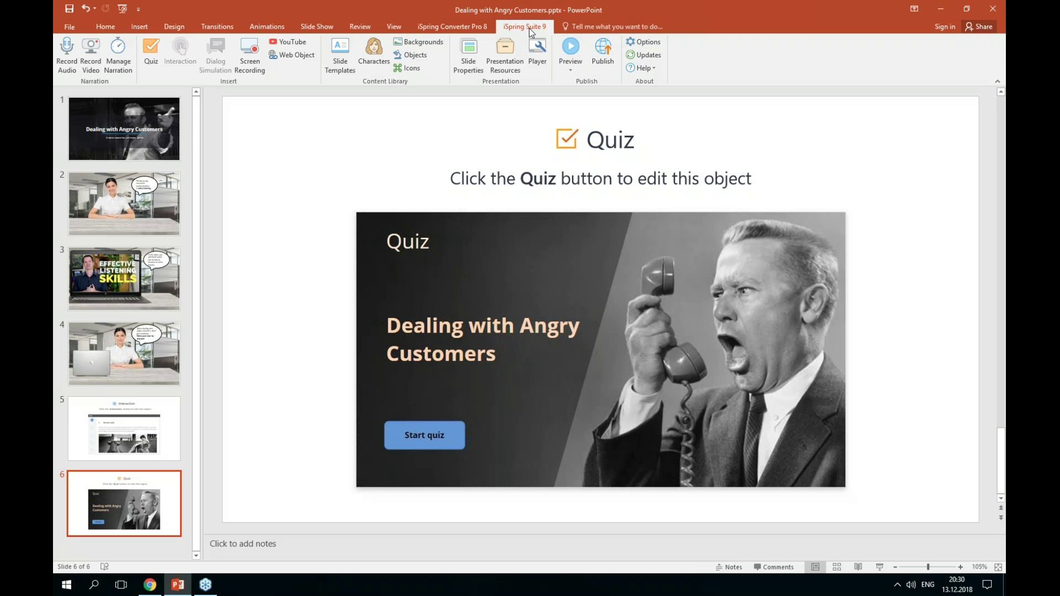
click(964, 12)
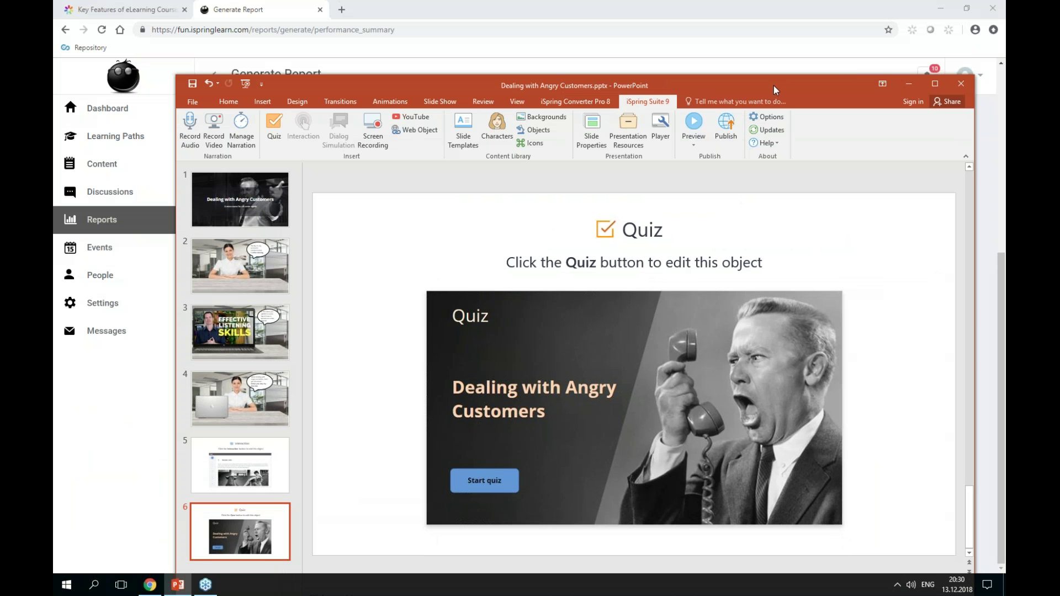
drag(757, 78, 753, 49)
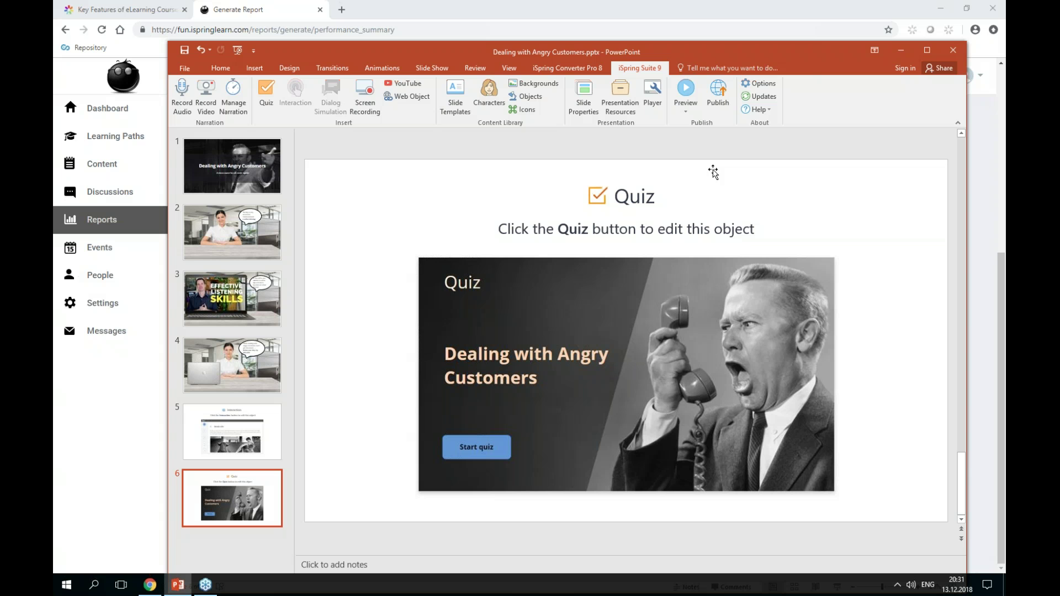
click(715, 152)
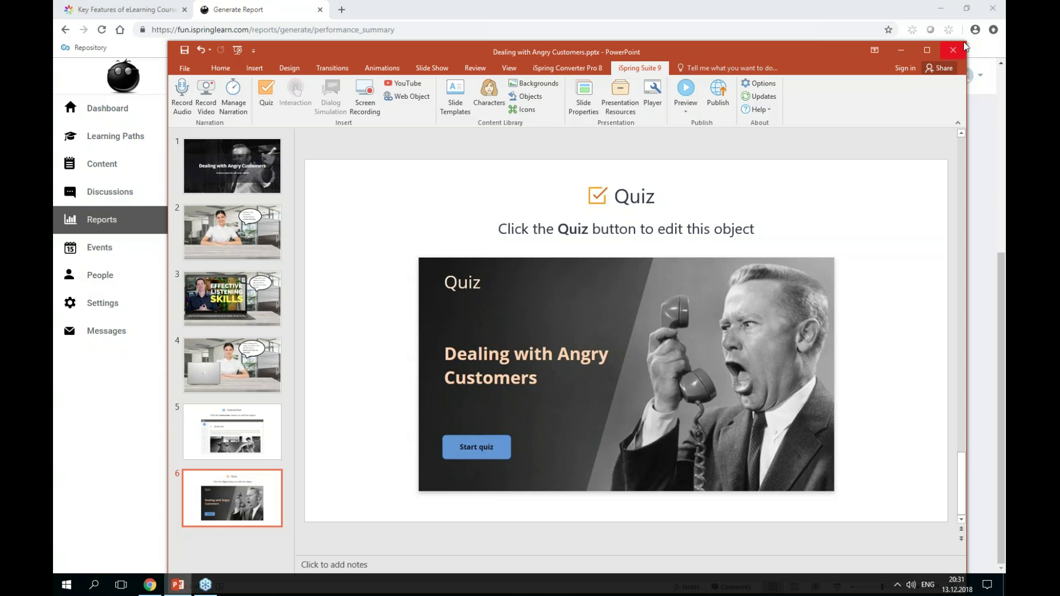
drag(961, 42, 830, 188)
drag(661, 195, 720, 118)
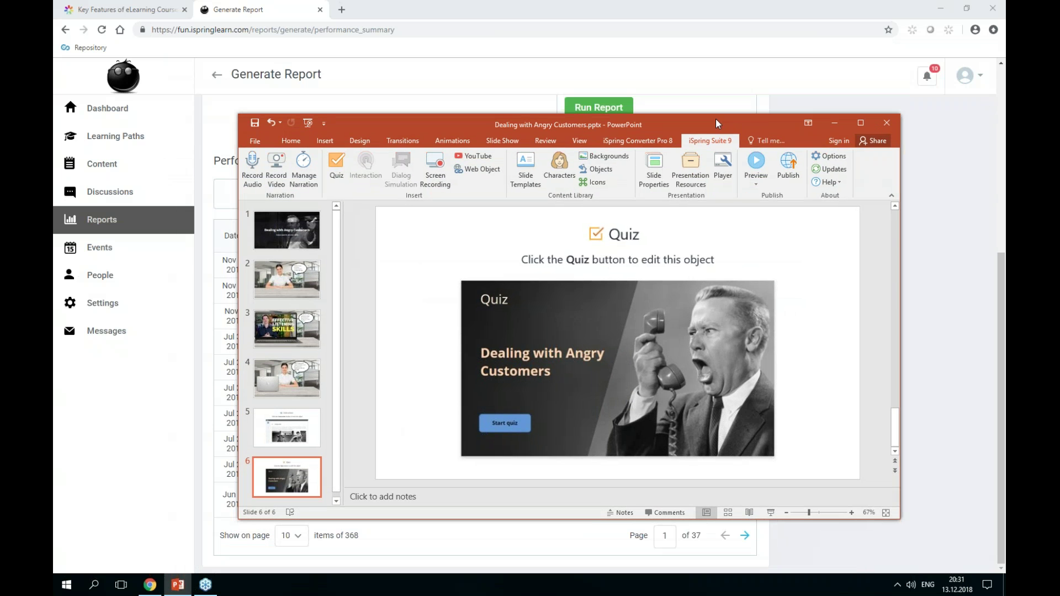
Take the browser window out of full size and move it aside to uncover the desktop icons.
click(959, 11)
click(963, 9)
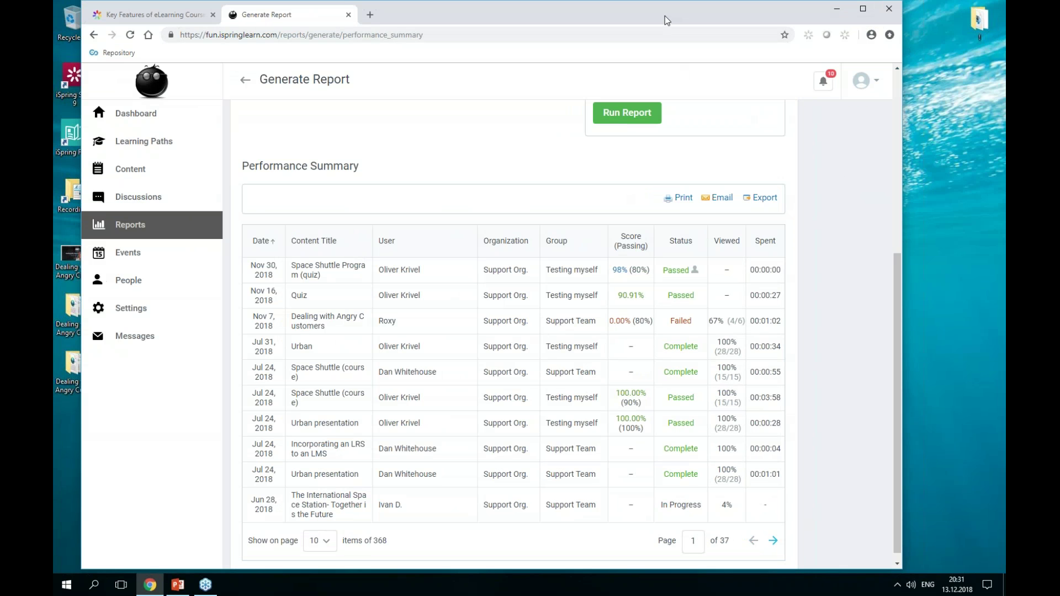
drag(665, 19, 716, 20)
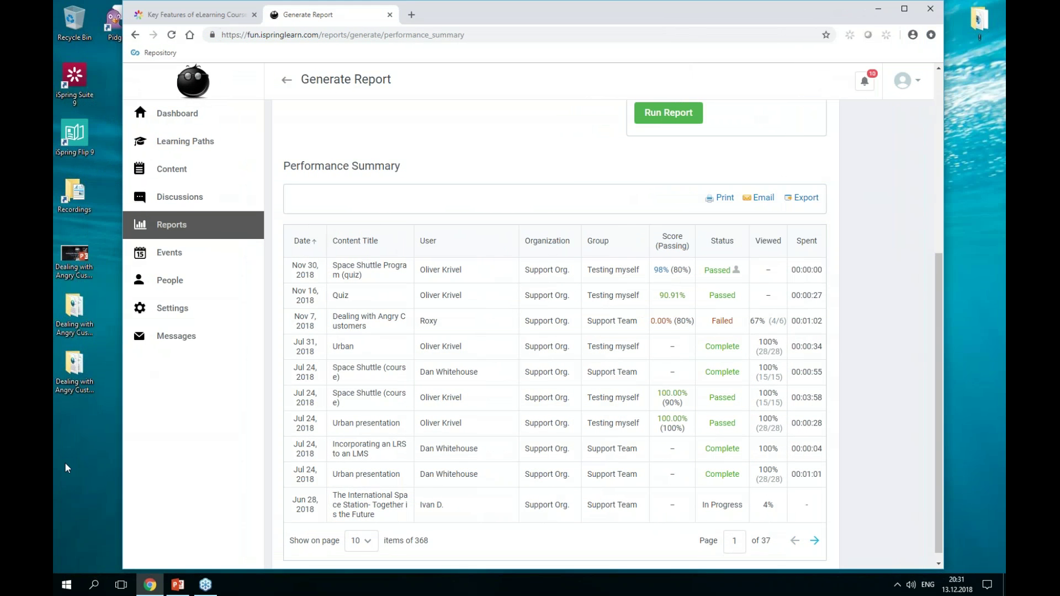
Open the Dealing with Angry Customers folder on the desktop, select all its contents and view their properties.
double_click(75, 314)
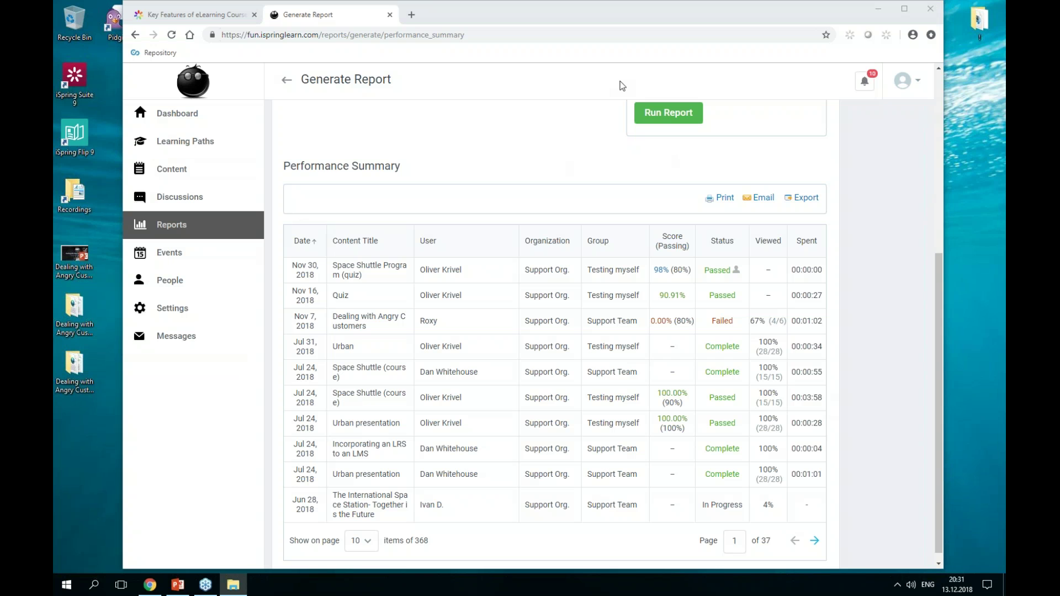
drag(1005, 50, 473, 77)
click(274, 214)
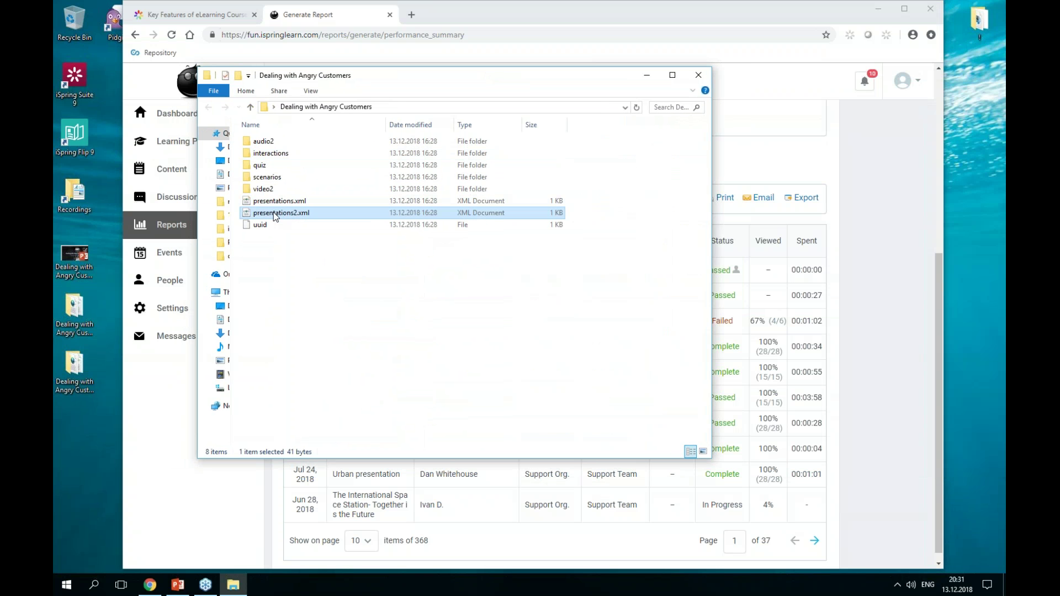
drag(267, 243, 271, 137)
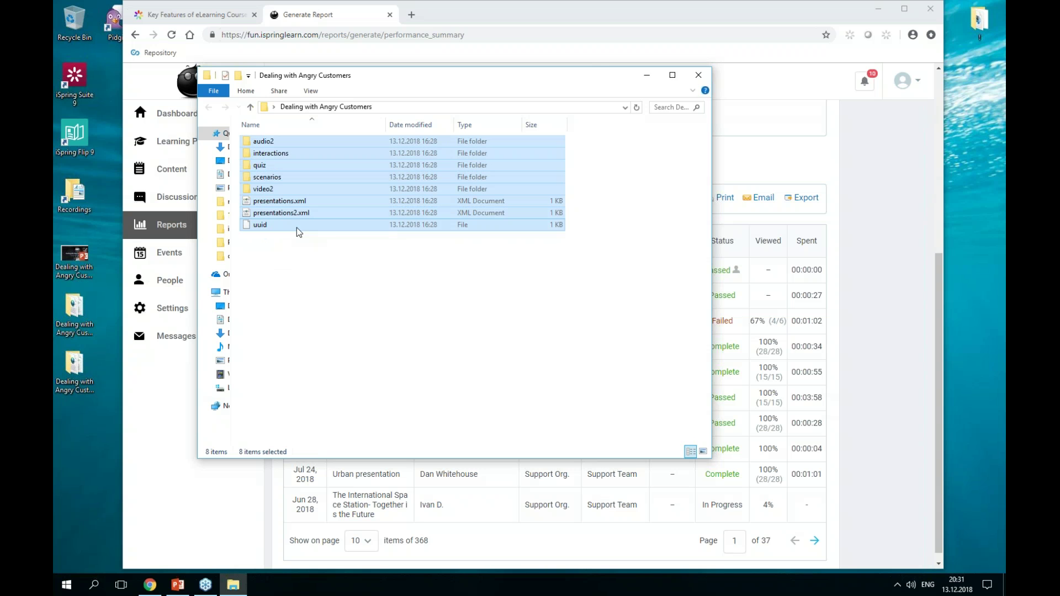
right_click(296, 227)
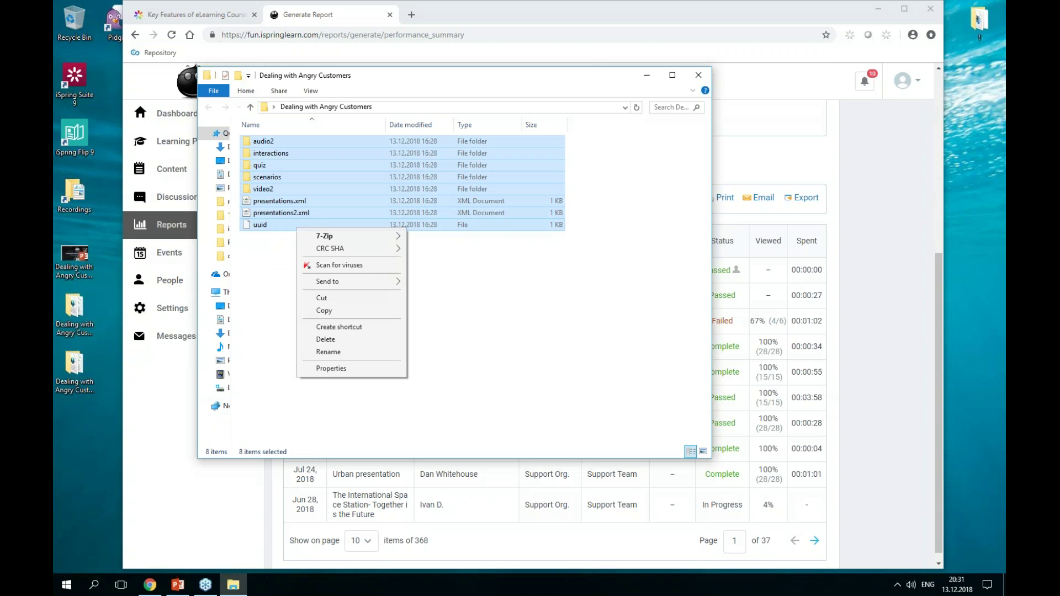
click(334, 369)
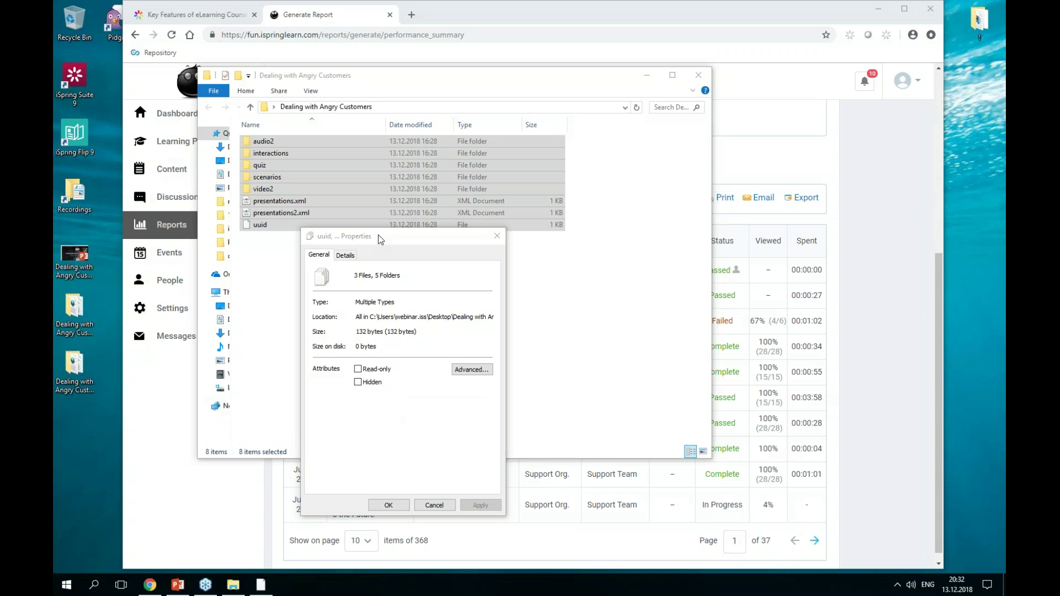
Close the properties of the selected files and the Dealing with Angry Customers folder window.
drag(379, 234, 402, 221)
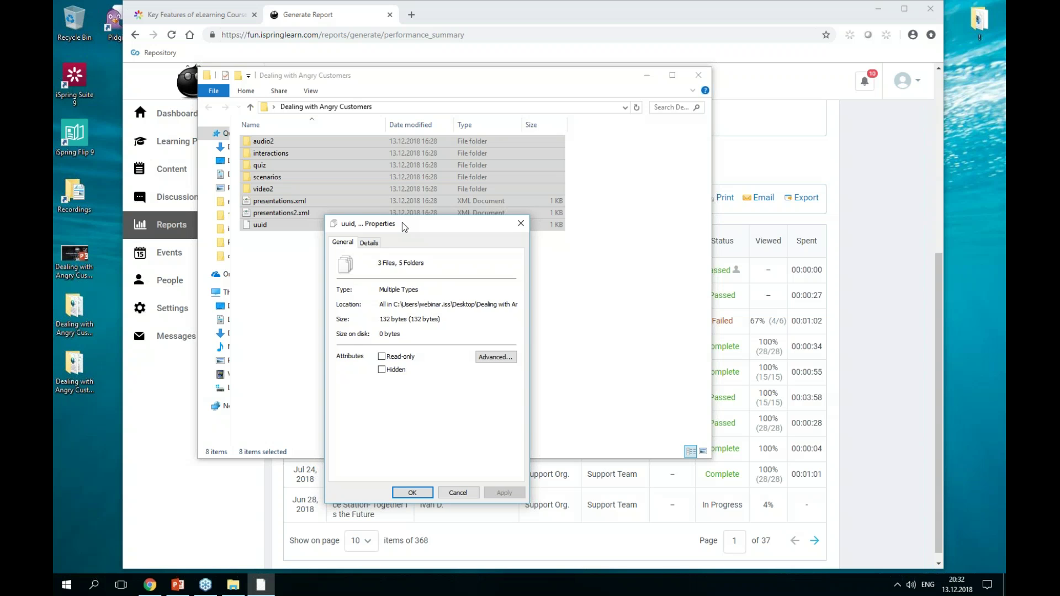
click(519, 225)
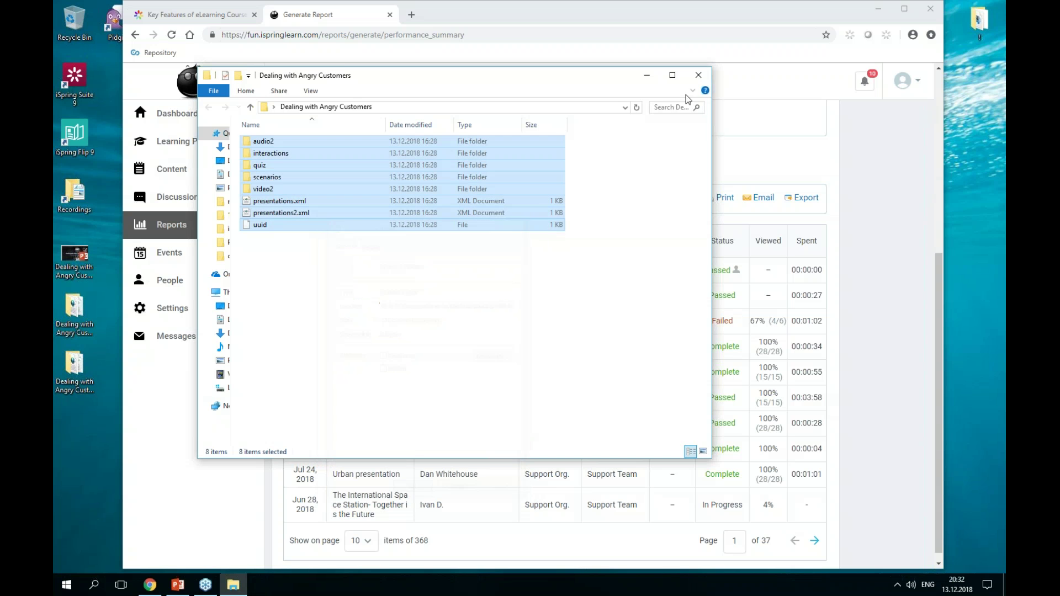
click(699, 75)
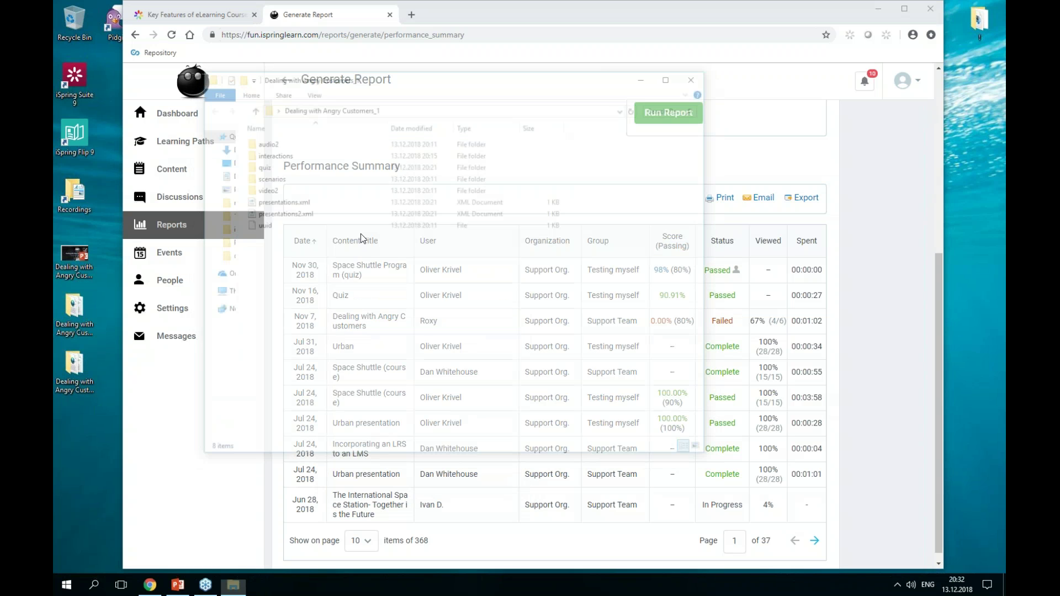
Select all contents of the Dealing with Angry Customers_1 desktop folder, check their size in the properties and close the properties.
key(ctrl+a)
right_click(309, 222)
click(373, 364)
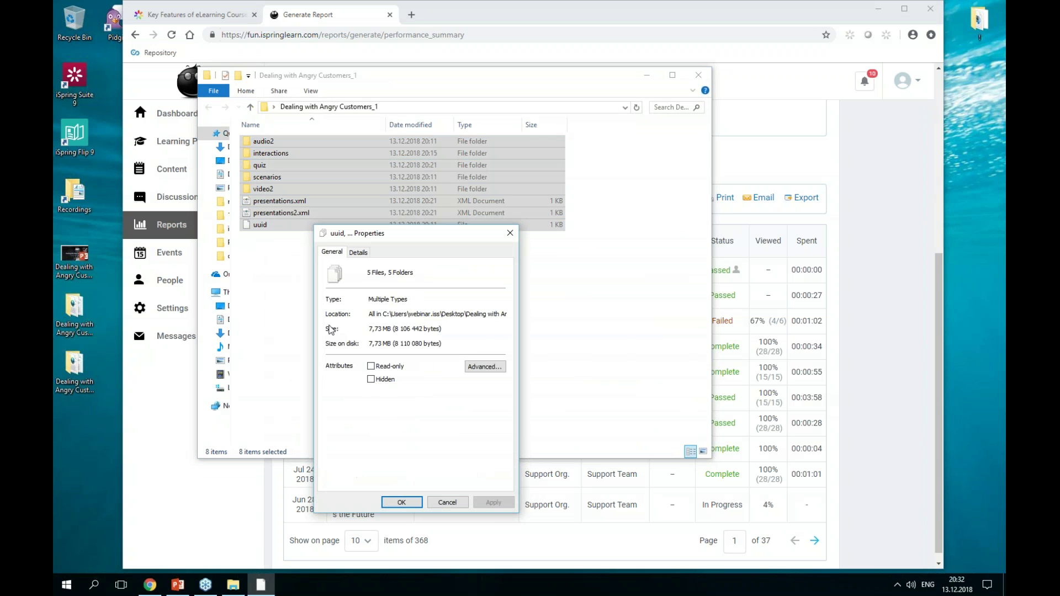
drag(370, 331, 449, 330)
drag(431, 242, 435, 217)
click(376, 305)
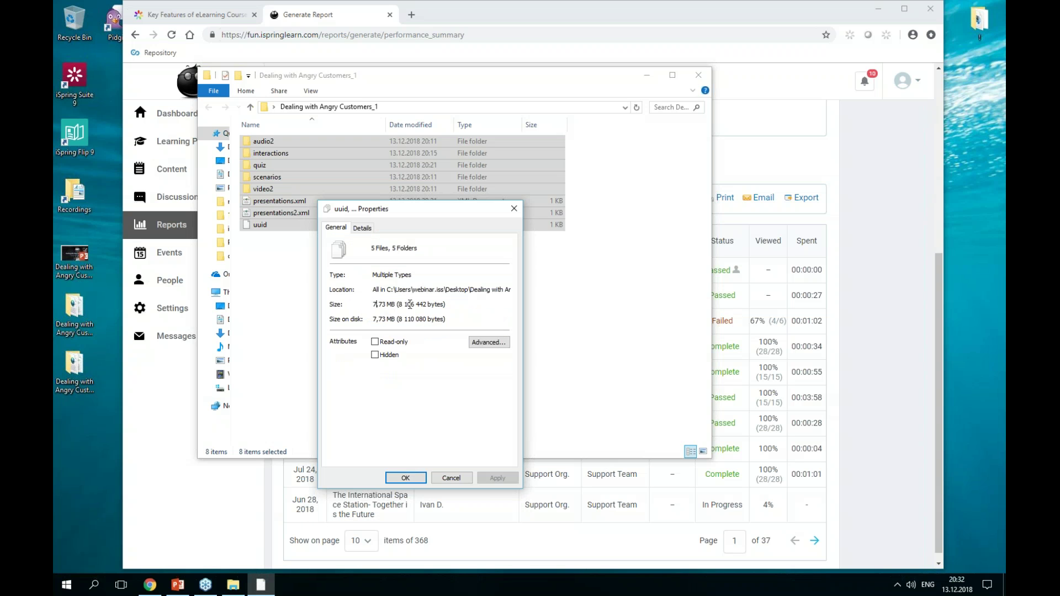
drag(430, 211, 440, 201)
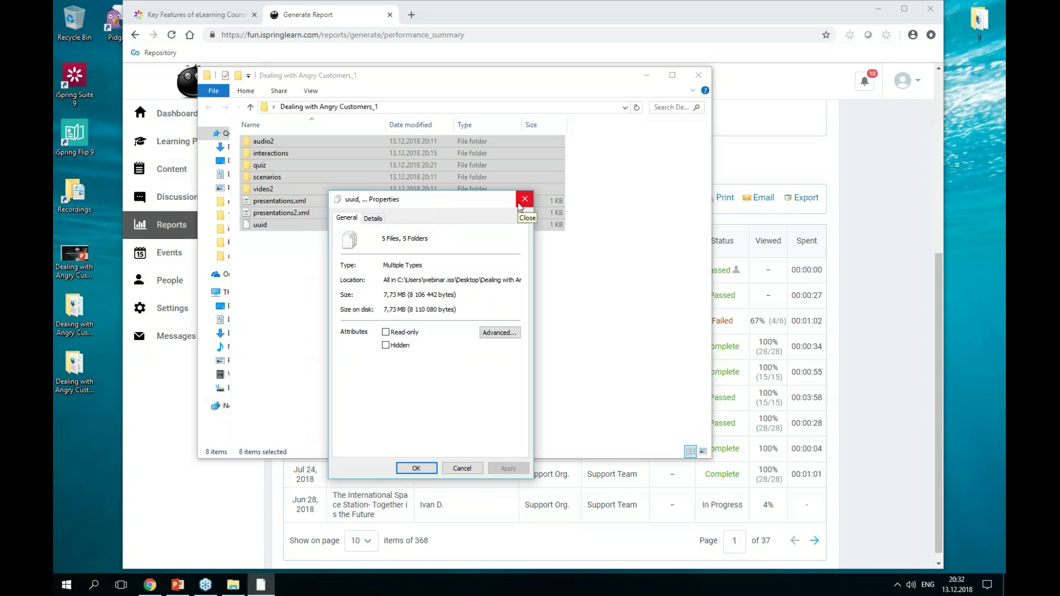
click(524, 199)
Bring the PowerPoint course forward and shift it toward the desktop icons; view the Dealing with Angry Customers_1 folder again and close it.
click(177, 584)
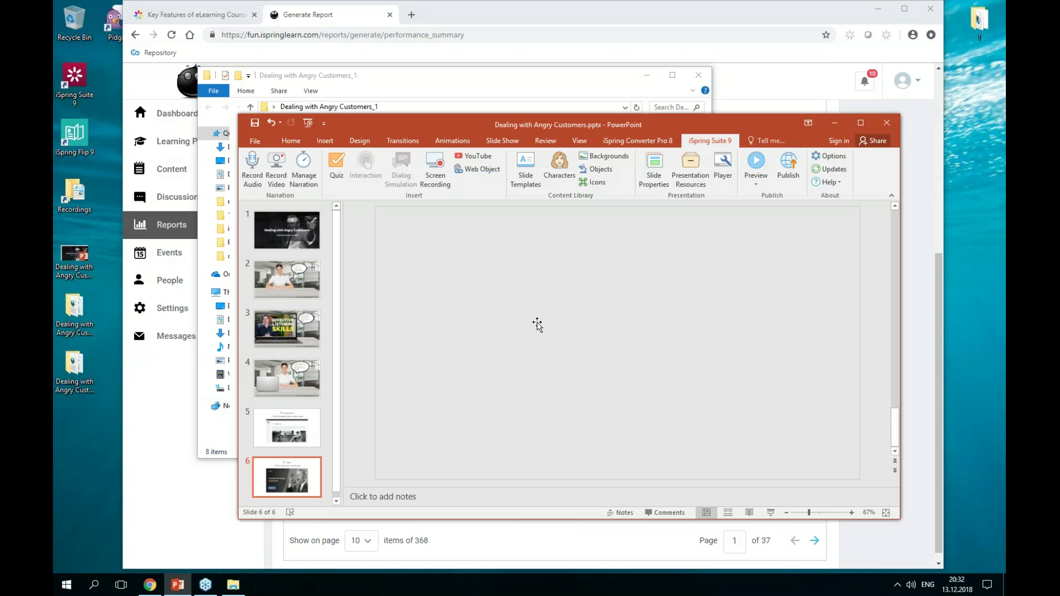
drag(759, 120, 660, 104)
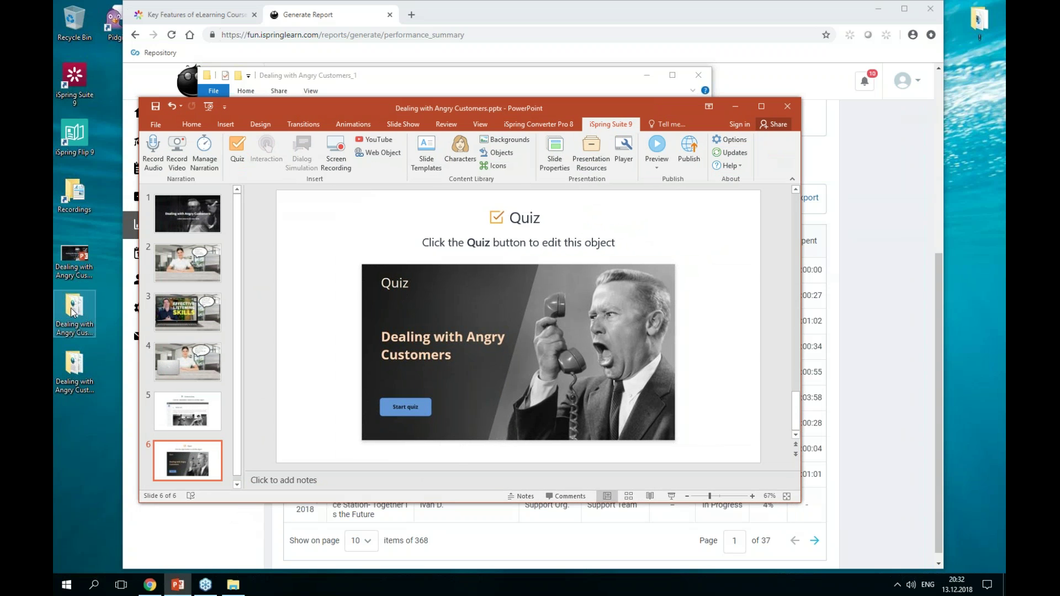
click(63, 393)
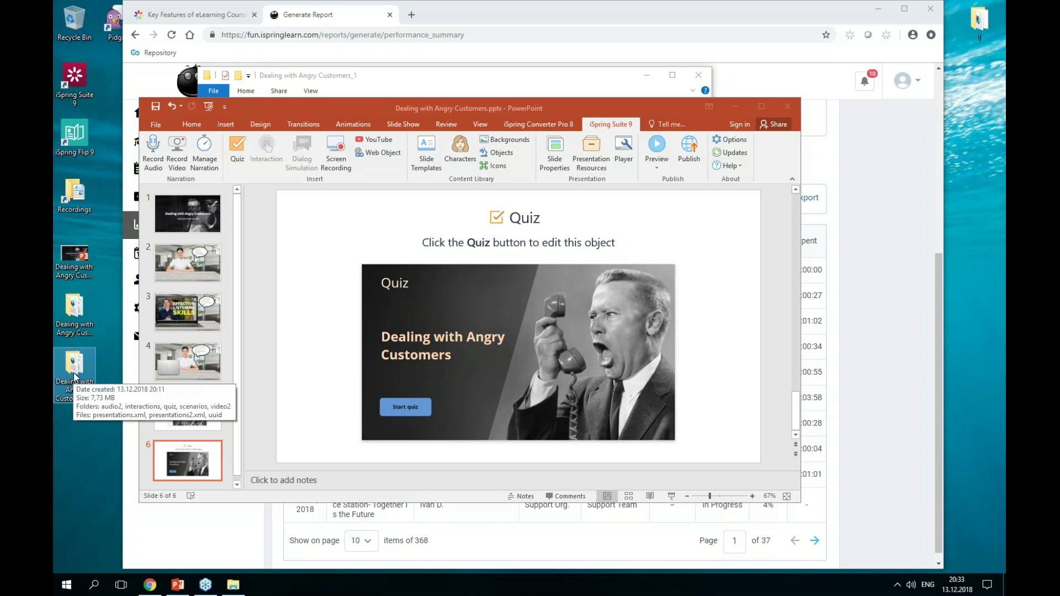
double_click(93, 381)
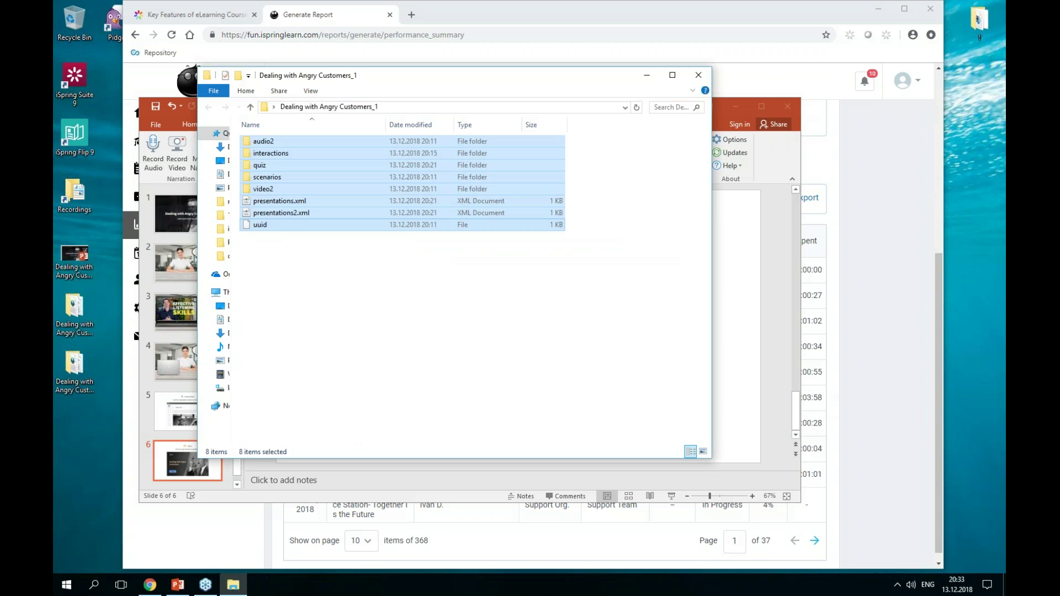
click(505, 285)
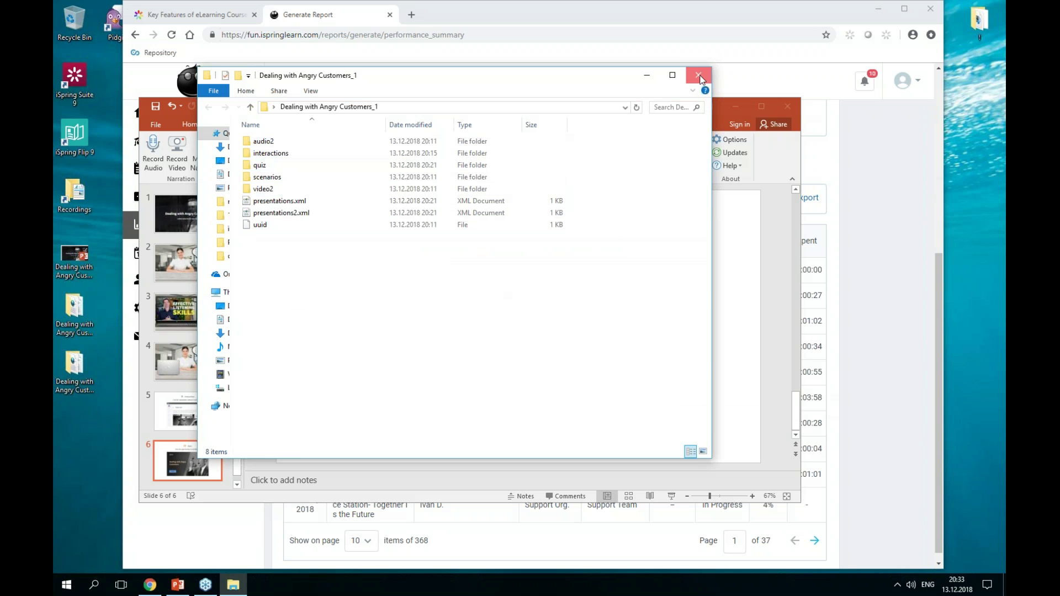
click(698, 75)
Move the PowerPoint window slightly up and reopen the Dealing with Angry Customers_1 folder from the desktop.
drag(671, 108, 677, 86)
right_click(302, 89)
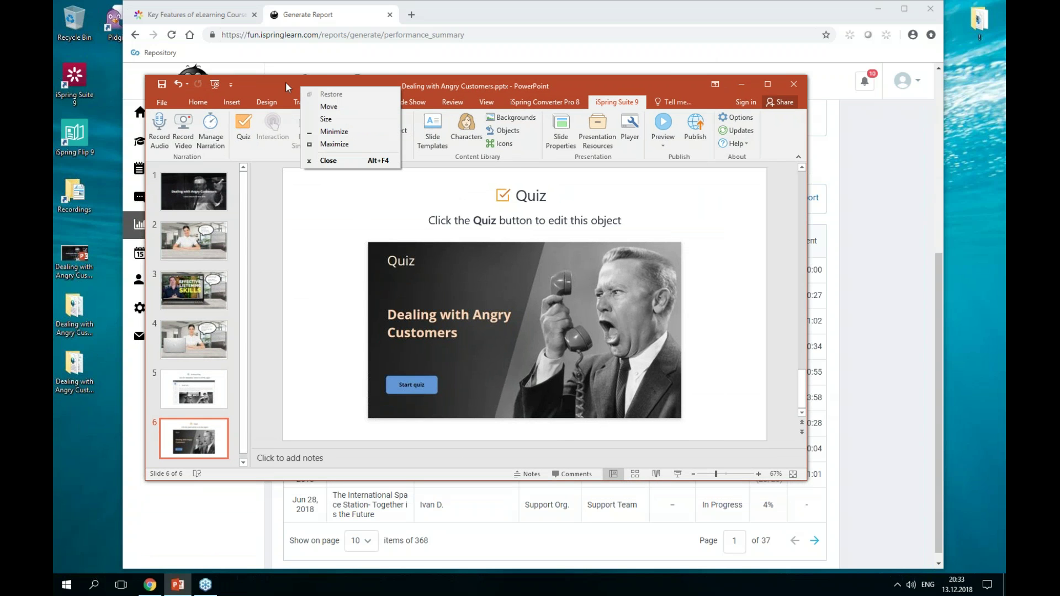
double_click(69, 370)
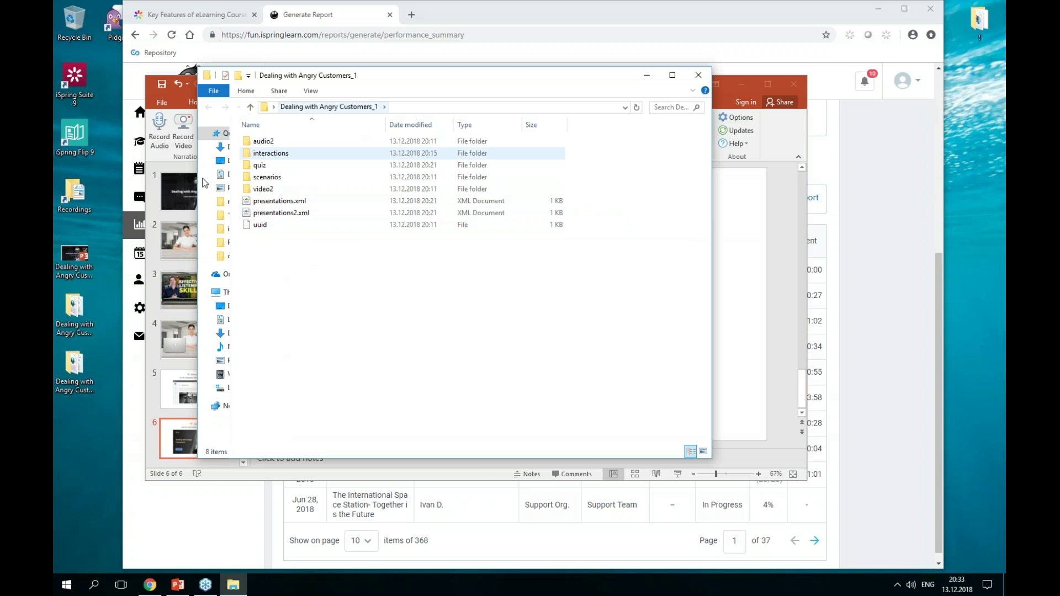
Close the folder window, view the properties of Dealing with Angry Customers.pptx on the desktop, and move them over the presentation.
right_click(77, 260)
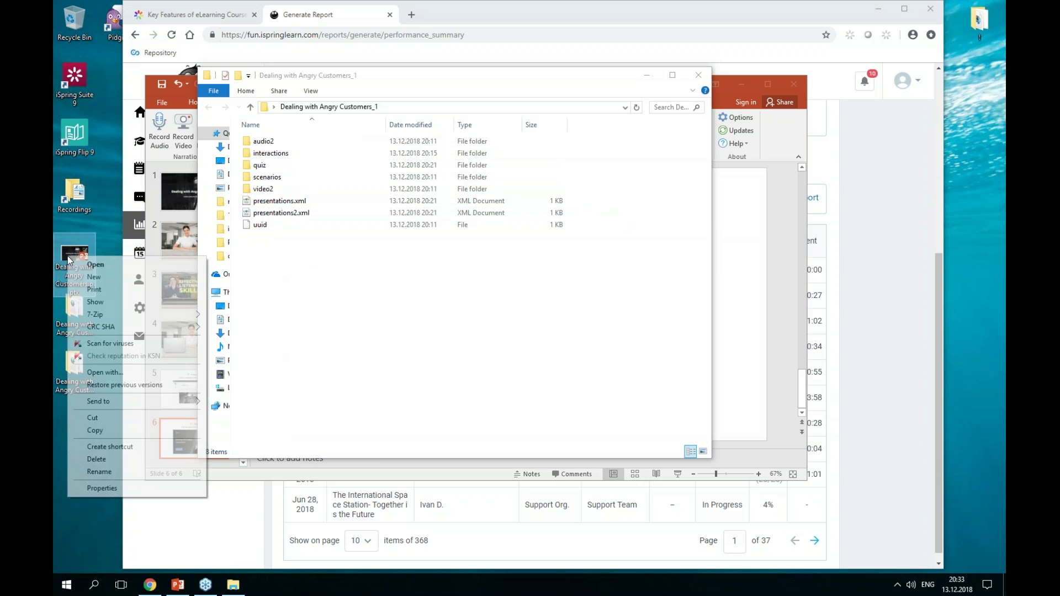
click(698, 75)
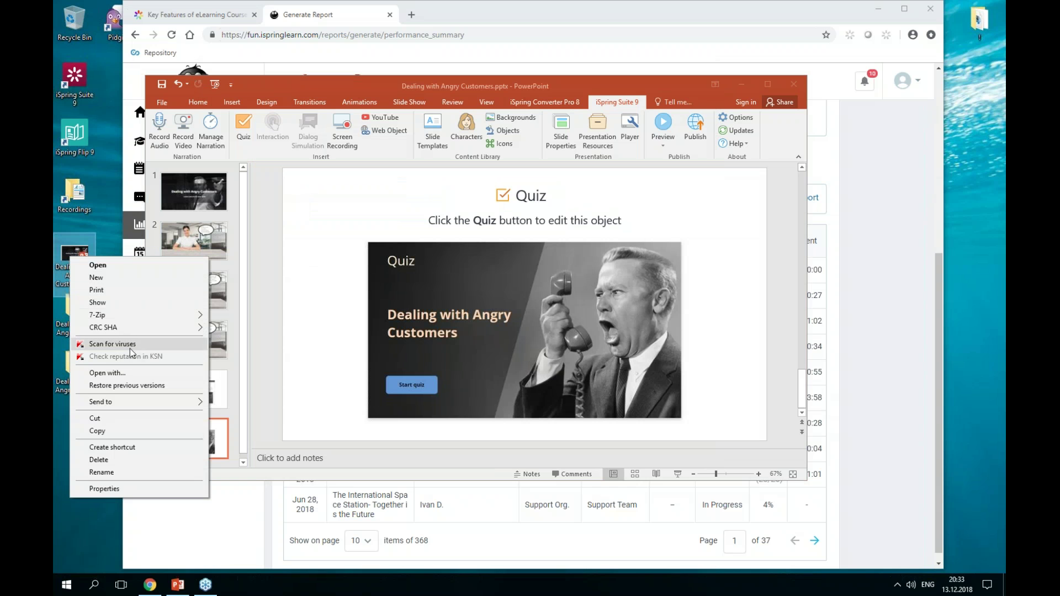
click(150, 488)
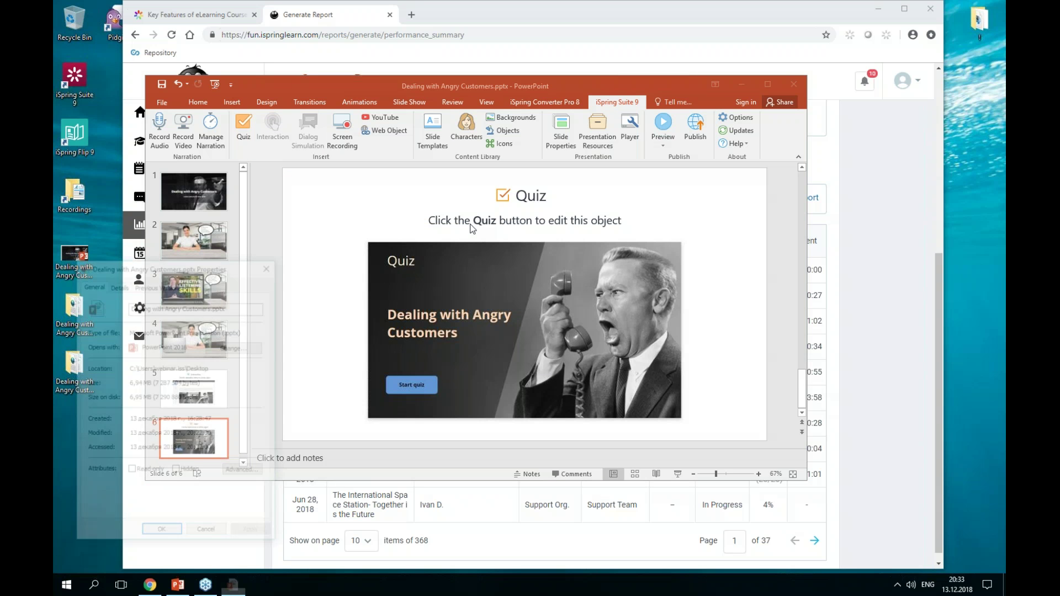
drag(209, 265, 400, 122)
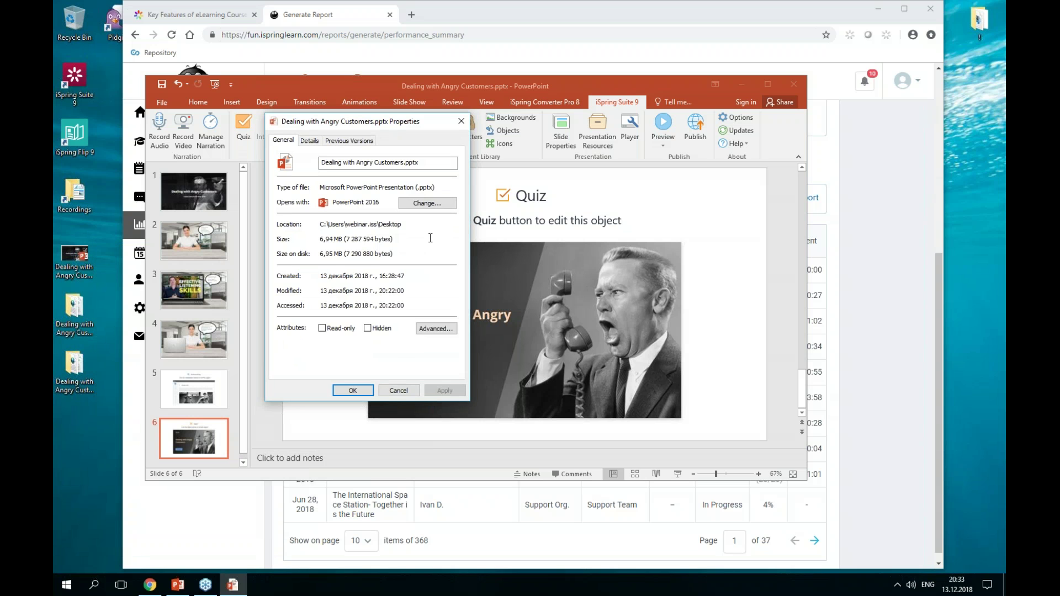